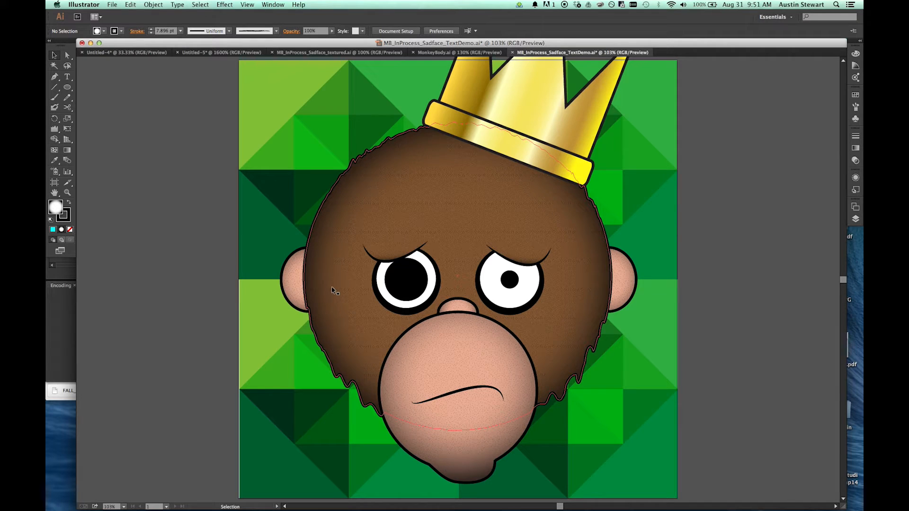
pyautogui.click(855, 219)
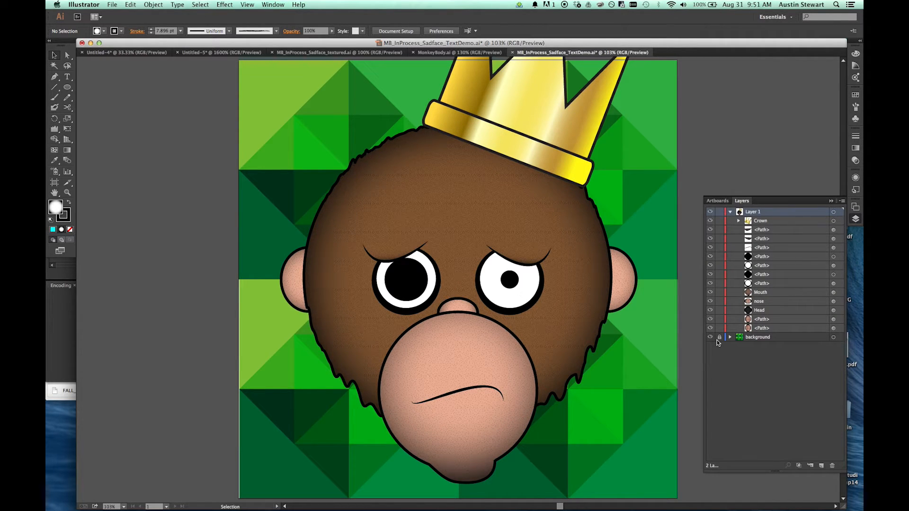
pyautogui.click(856, 220)
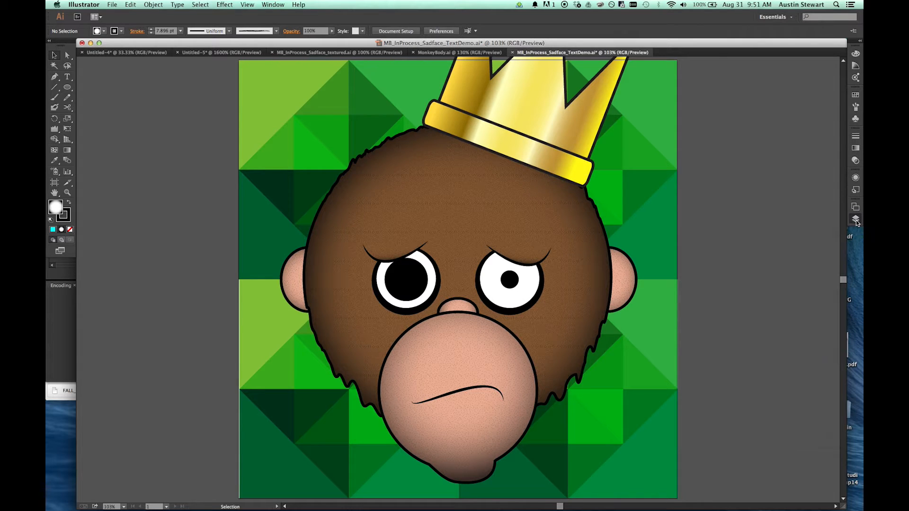
pyautogui.click(856, 220)
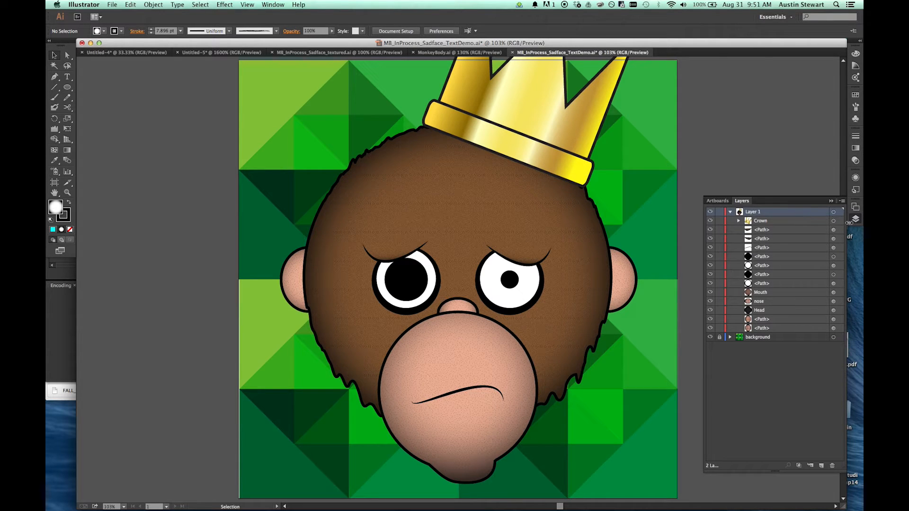
pyautogui.click(838, 212)
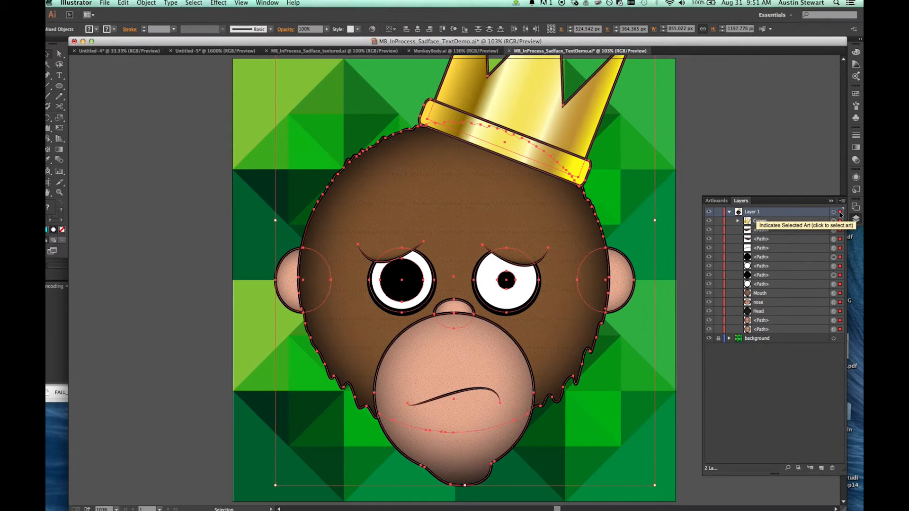
pyautogui.click(775, 133)
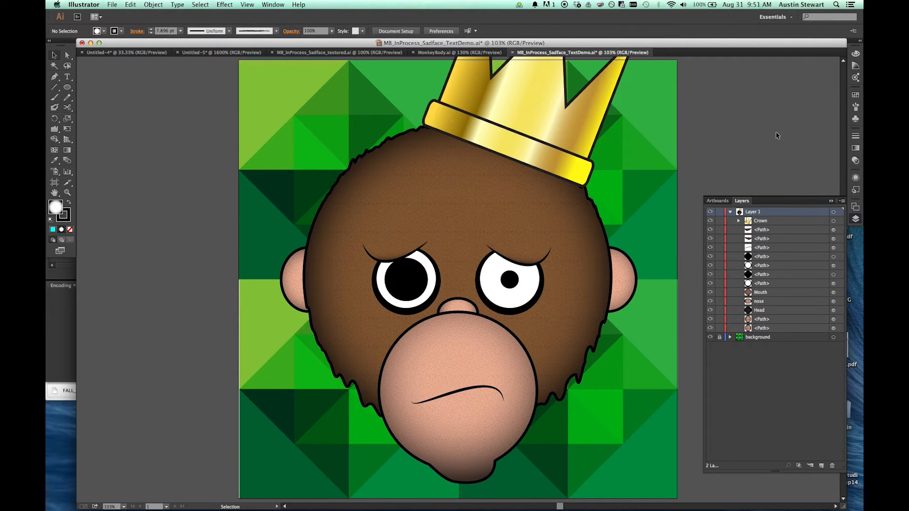
# Group all the unlocked monkey head and crown artwork on Layer 1
pyautogui.press('a')
pyautogui.press('super+a')
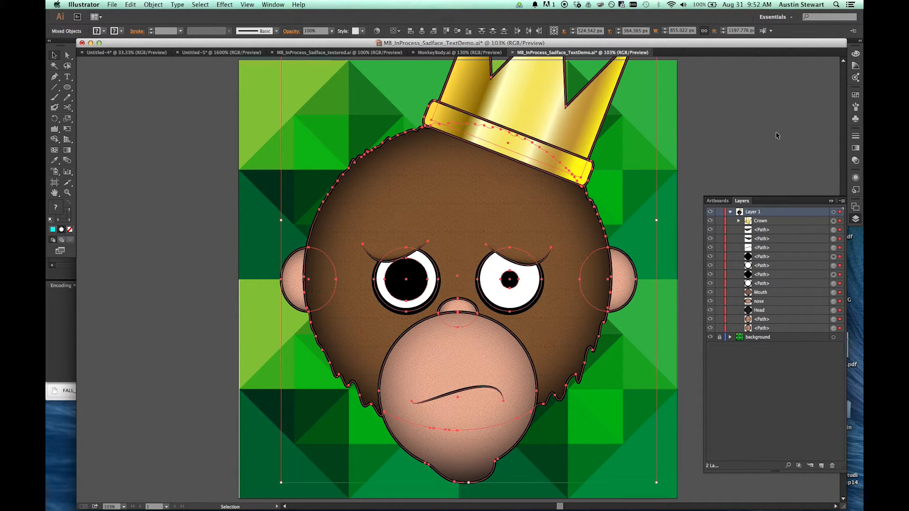
pyautogui.press('a')
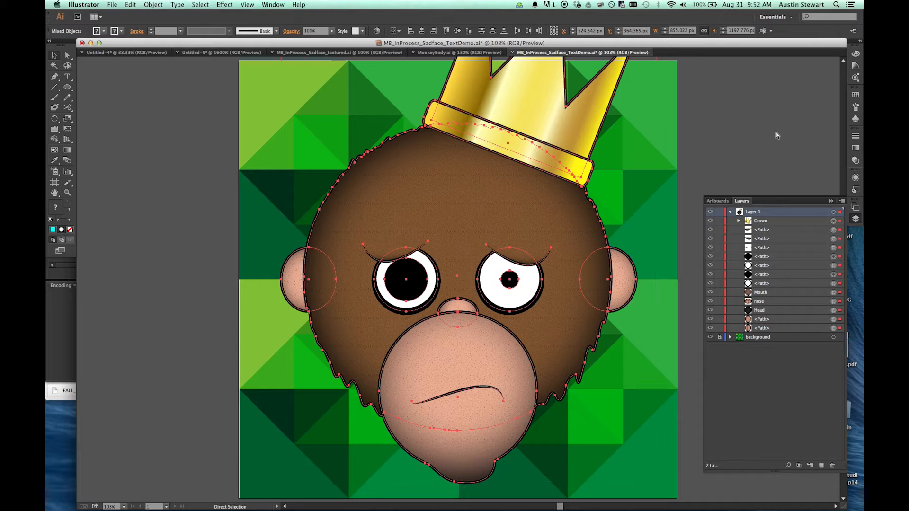
pyautogui.press('super+g')
pyautogui.press('v')
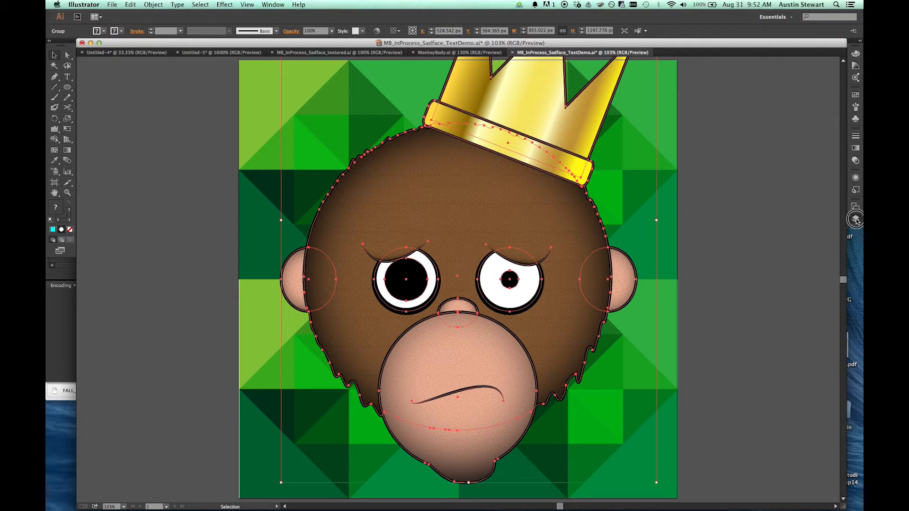
# Rename the new group on Layer 1 as Head
pyautogui.click(765, 222)
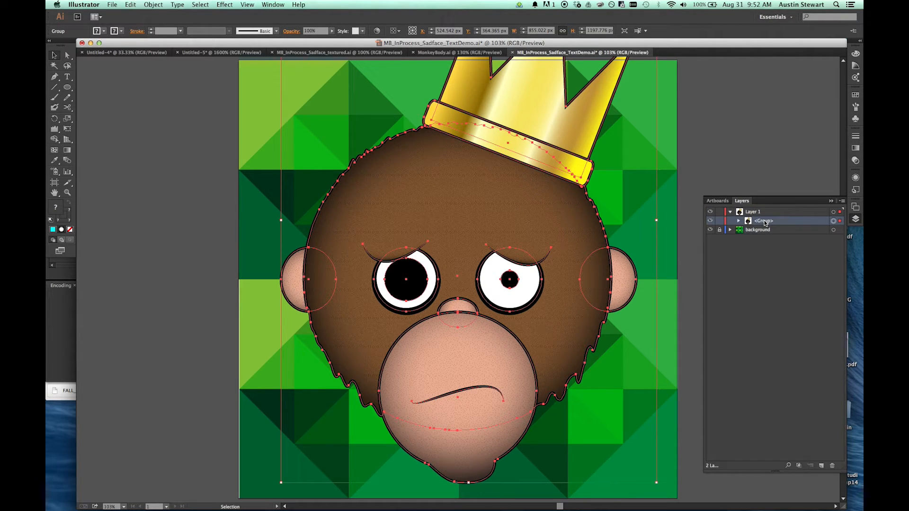
pyautogui.doubleClick(765, 222)
pyautogui.write('He')
pyautogui.press('Return')
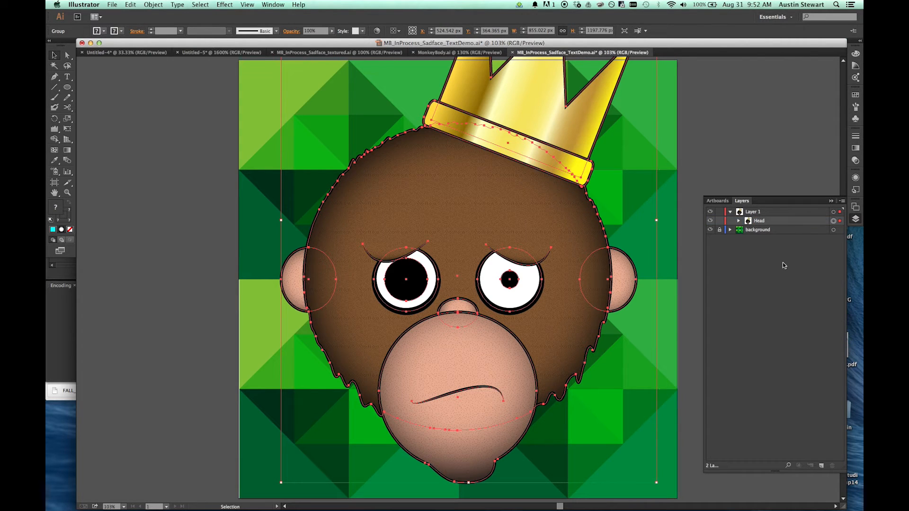
# Lock the Head group through its options and make Layer 1 the active layer
pyautogui.doubleClick(747, 222)
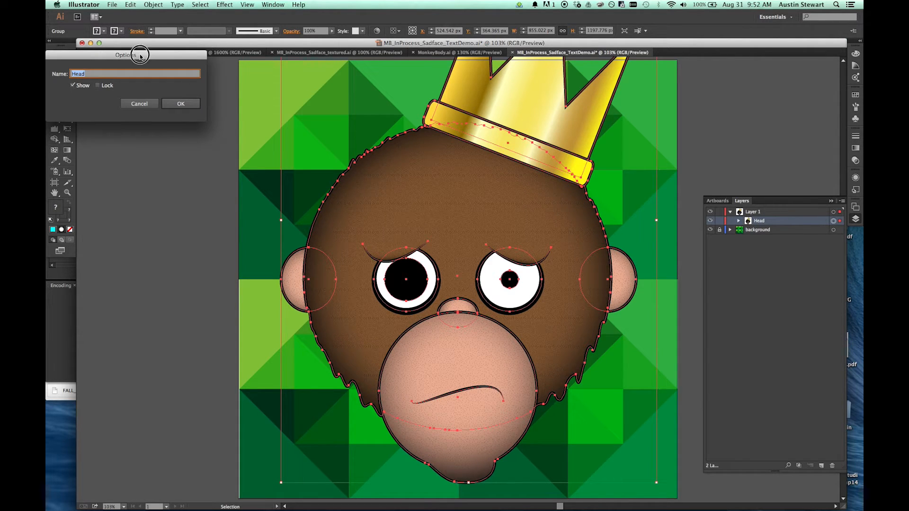
pyautogui.moveTo(137, 53); pyautogui.dragTo(488, 118)
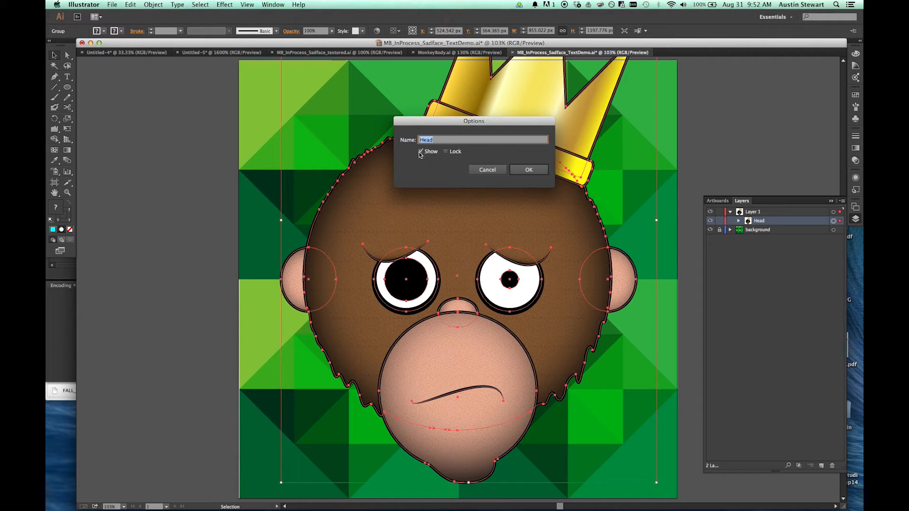
pyautogui.click(446, 152)
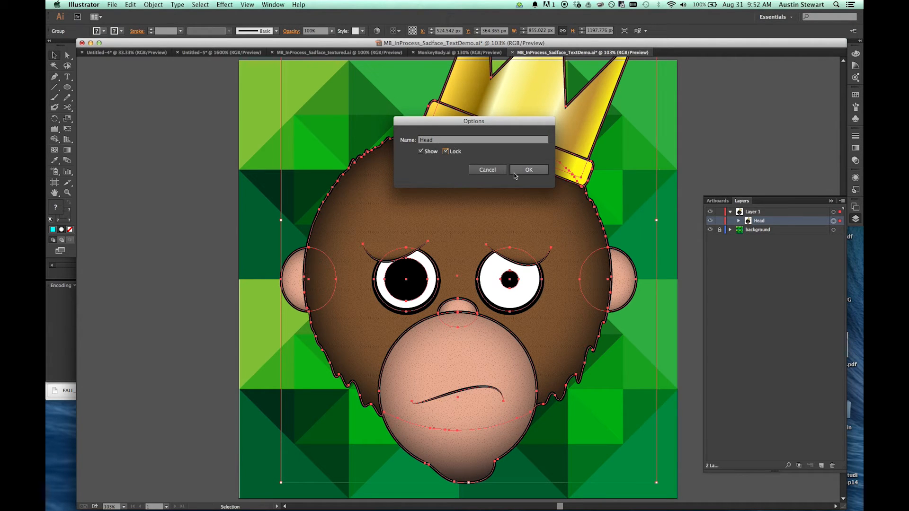
pyautogui.click(529, 170)
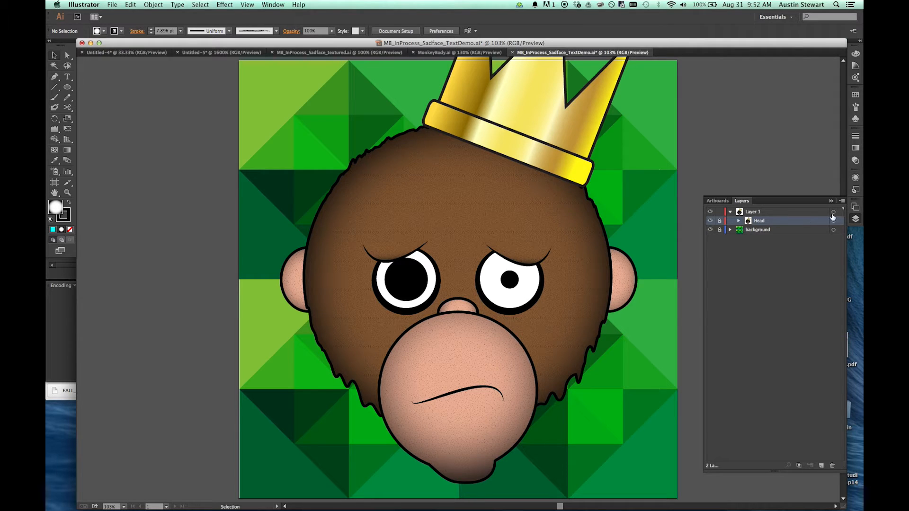
pyautogui.click(807, 211)
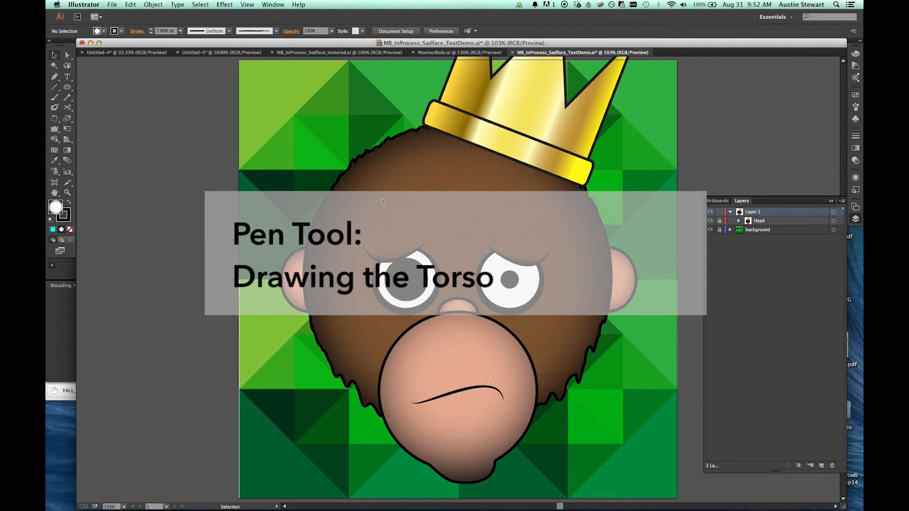
pyautogui.click(831, 202)
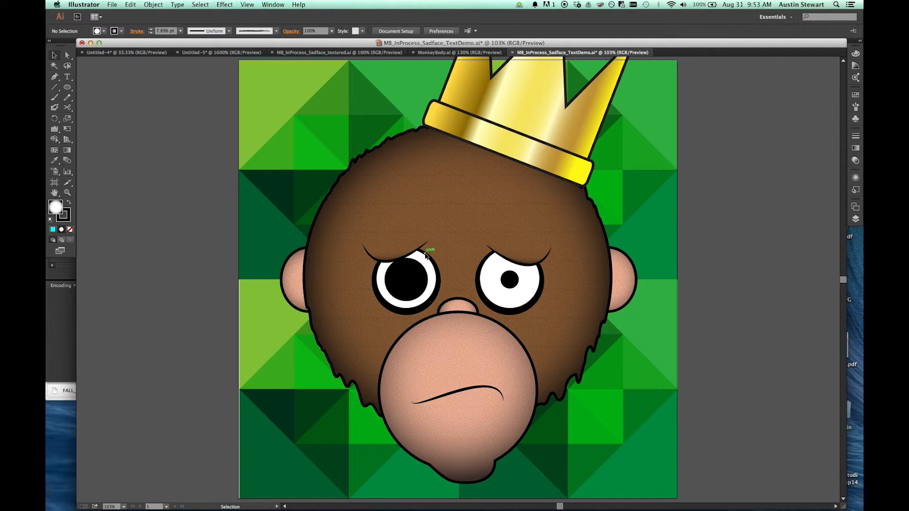
# Draw a closed pear-shaped torso with the Pen tool, about 1195 px wide and 1282 px high, from cheek to cheek with a smooth bottom point
pyautogui.press('a')
pyautogui.press('v')
pyautogui.press('a')
pyautogui.press('super+minus')
pyautogui.press('super+minus')
pyautogui.press('v')
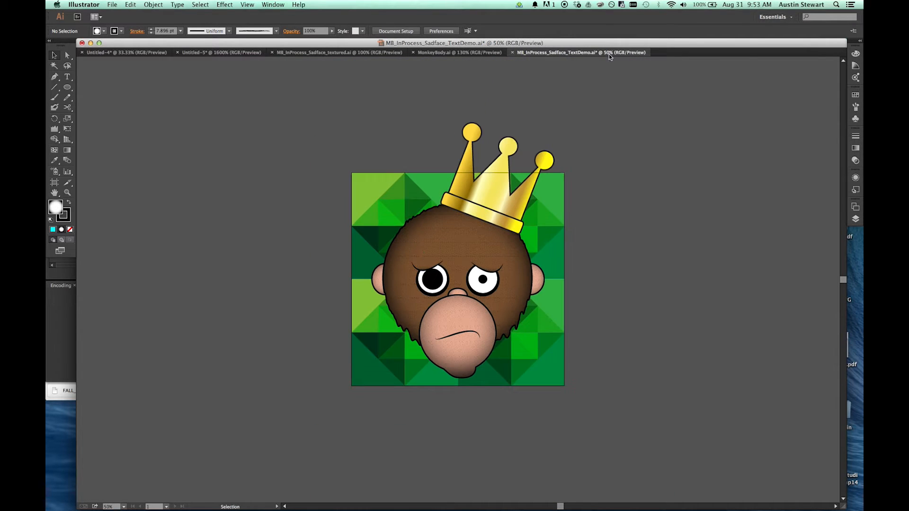
pyautogui.press('space')
pyautogui.moveTo(455, 288); pyautogui.dragTo(458, 187)
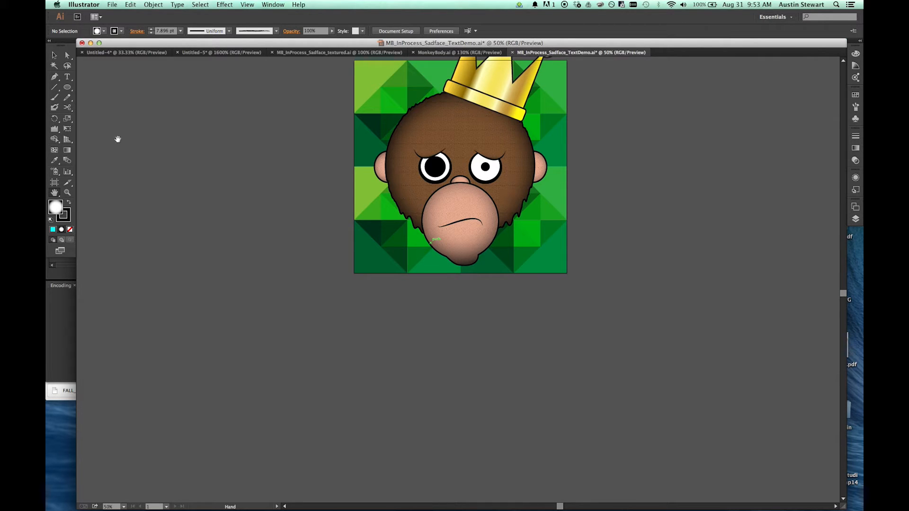
pyautogui.click(54, 76)
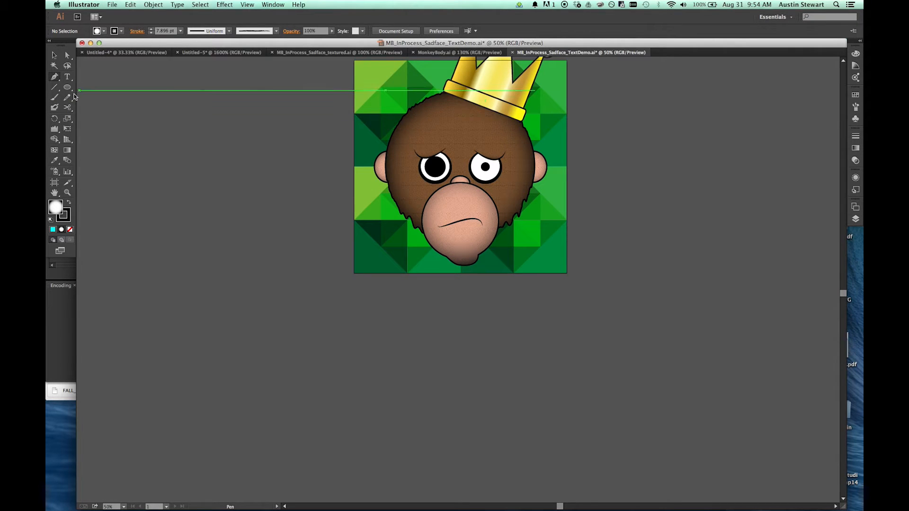
pyautogui.click(397, 204)
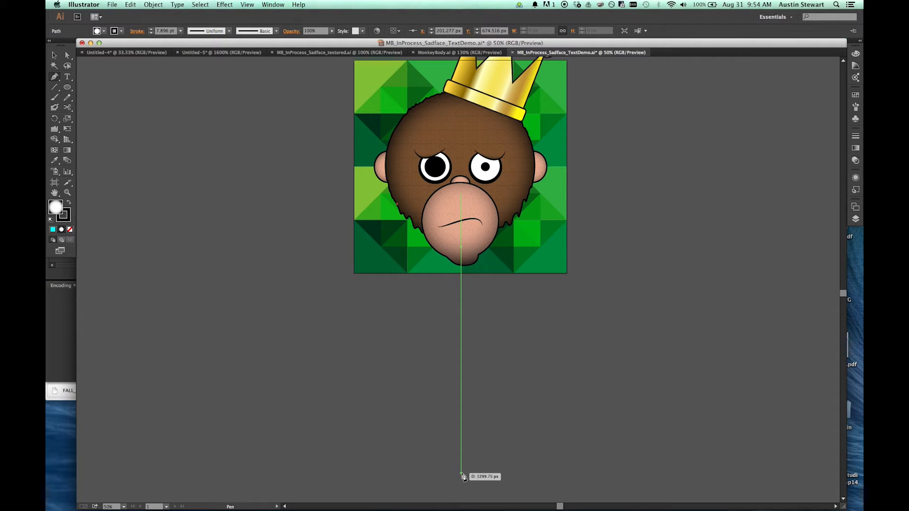
pyautogui.moveTo(462, 475); pyautogui.dragTo(704, 475)
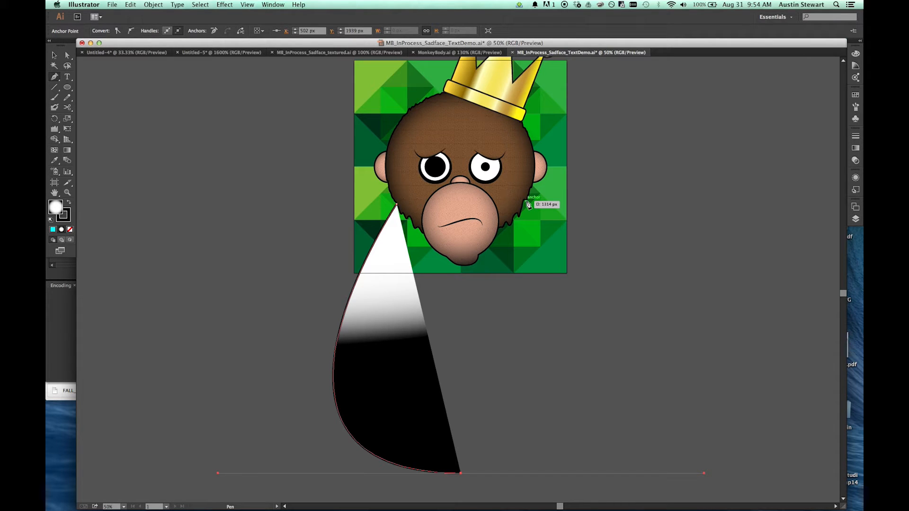
pyautogui.click(525, 203)
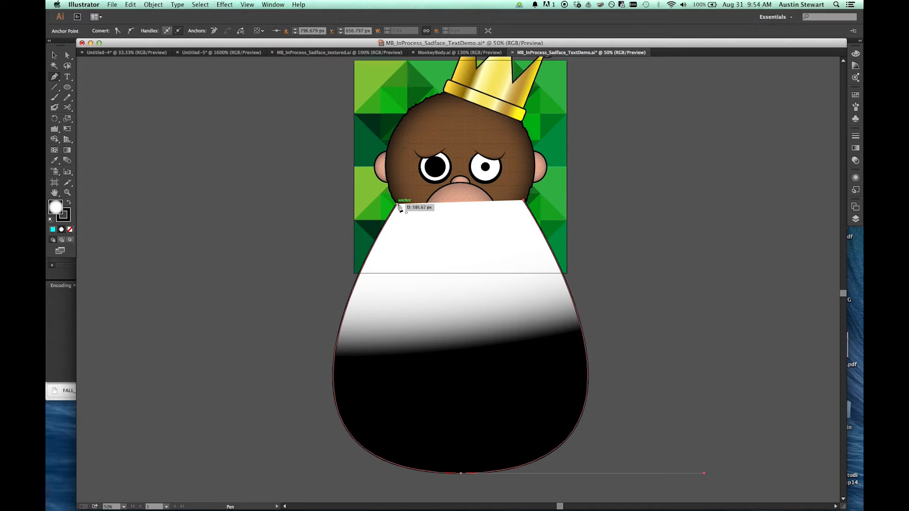
pyautogui.click(397, 205)
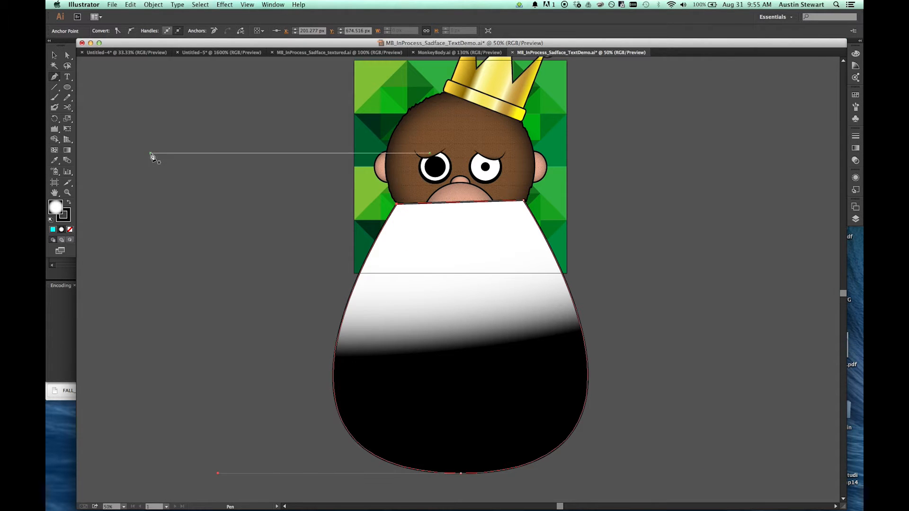
pyautogui.press('v')
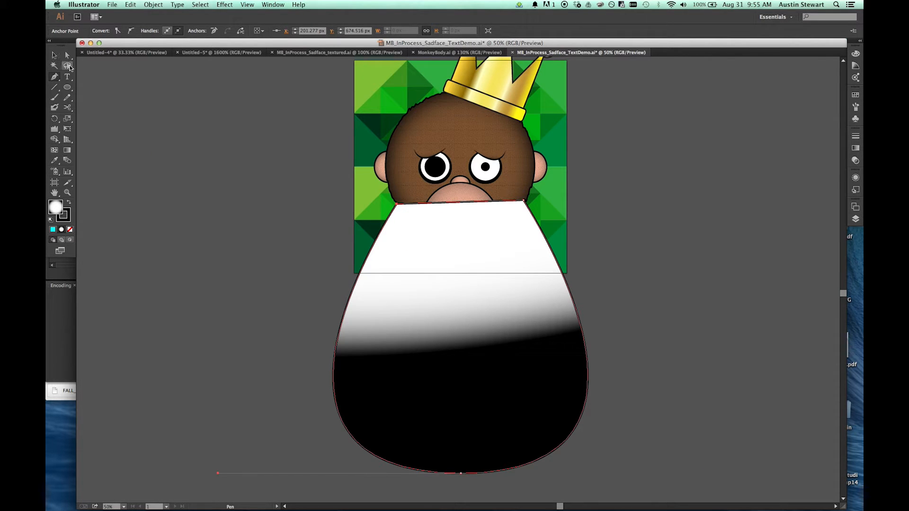
# Set the torso shape's fill to None, keeping only its outline, and deselect it
pyautogui.click(428, 282)
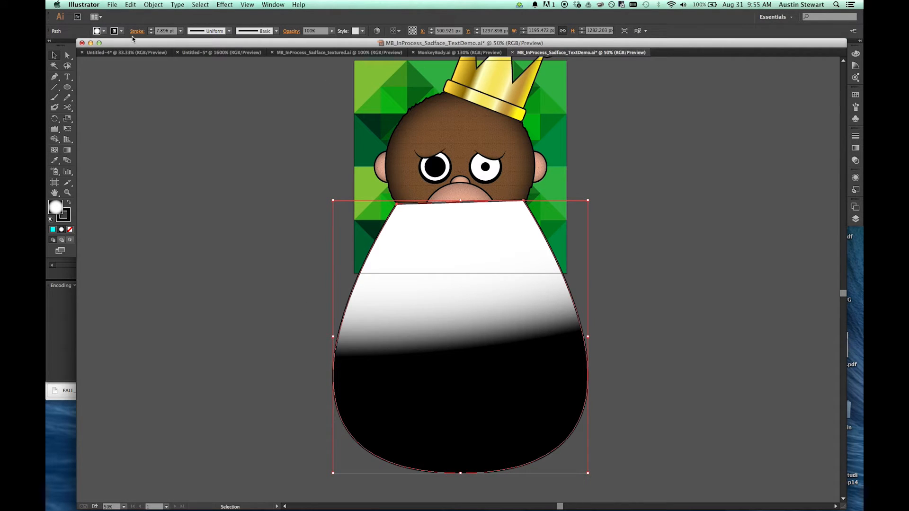
pyautogui.click(105, 32)
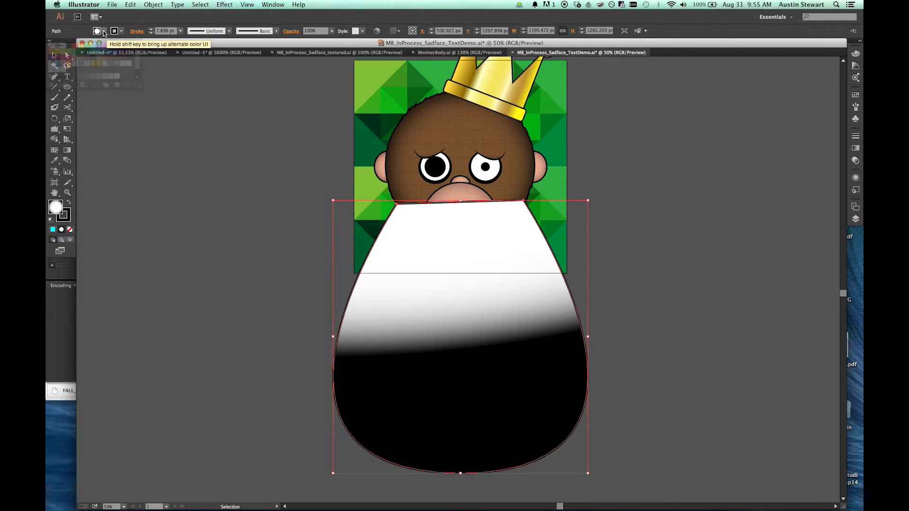
pyautogui.click(51, 46)
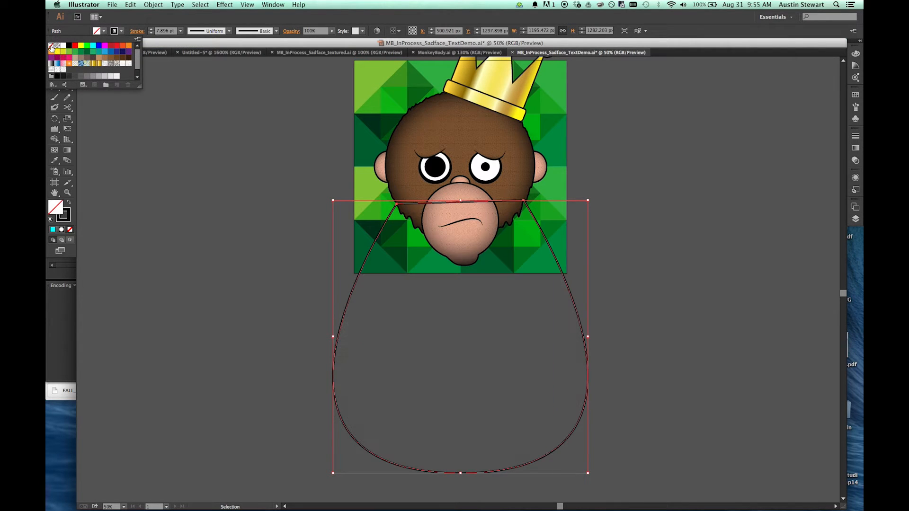
pyautogui.click(260, 169)
pyautogui.click(262, 170)
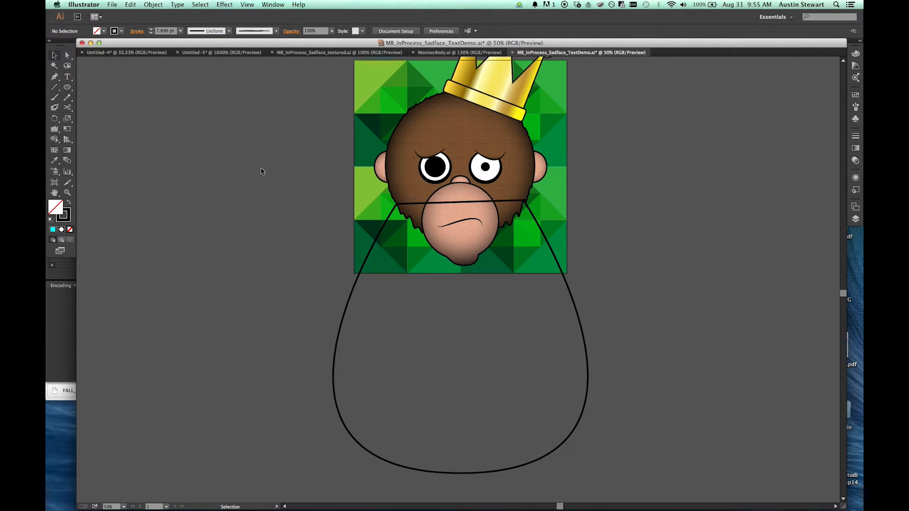
pyautogui.click(543, 233)
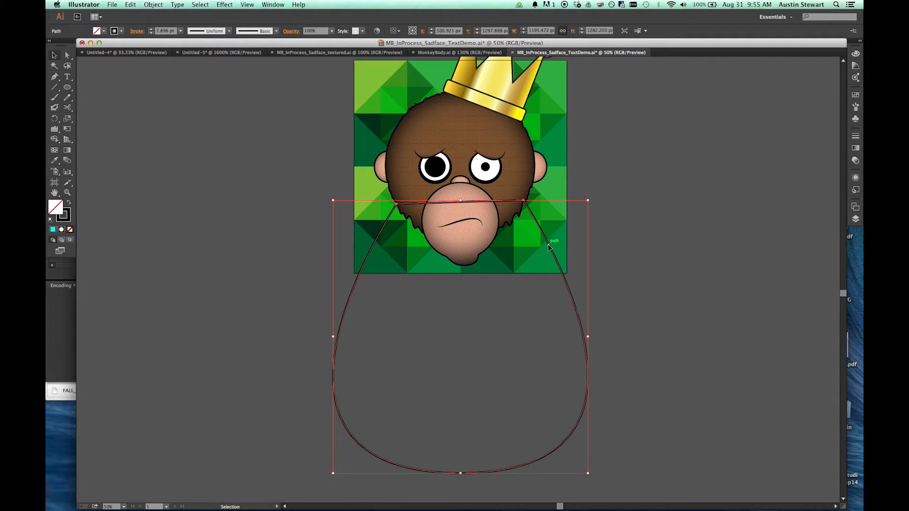
pyautogui.click(651, 249)
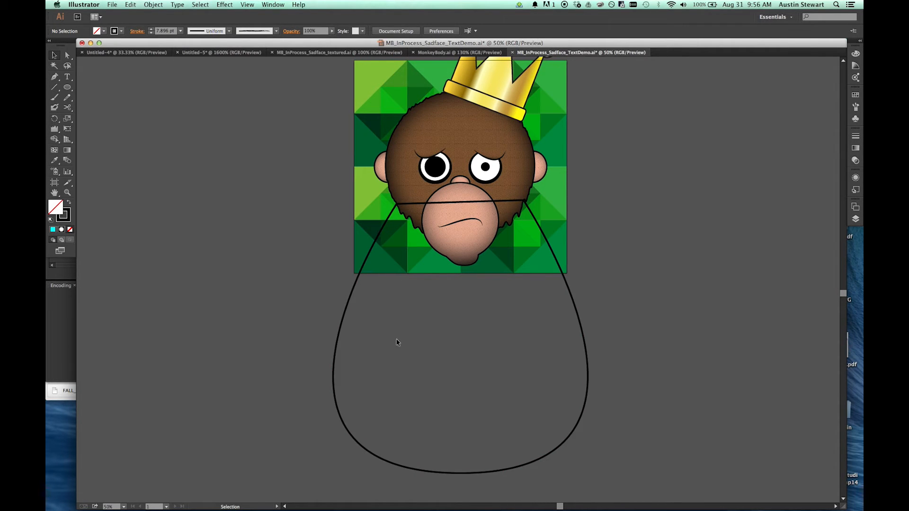
# Add three anchor points down each side of the torso outline, at matching chest, waist and belly heights
pyautogui.click(368, 257)
pyautogui.press('+')
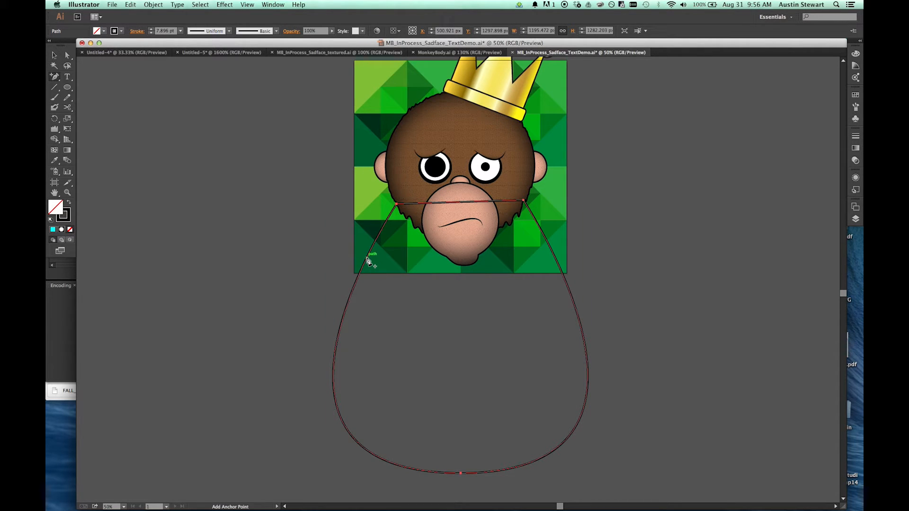
pyautogui.click(368, 258)
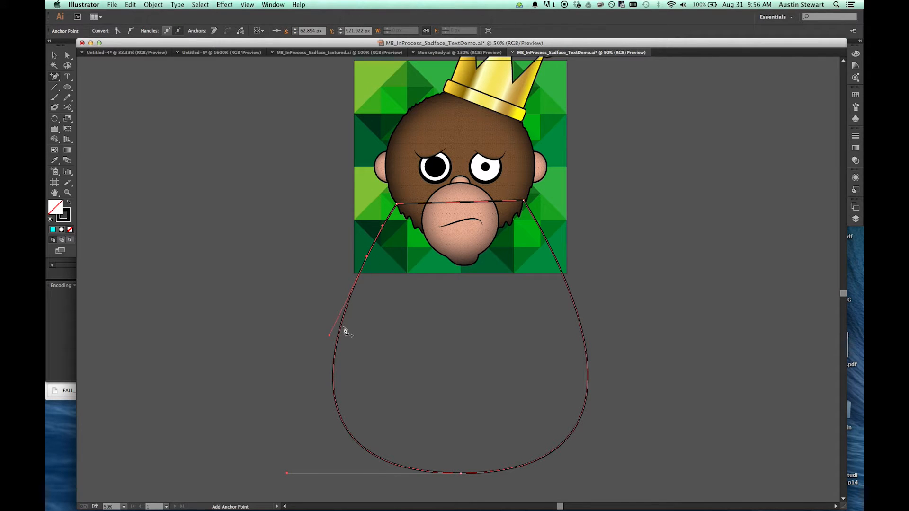
pyautogui.click(334, 367)
pyautogui.click(349, 300)
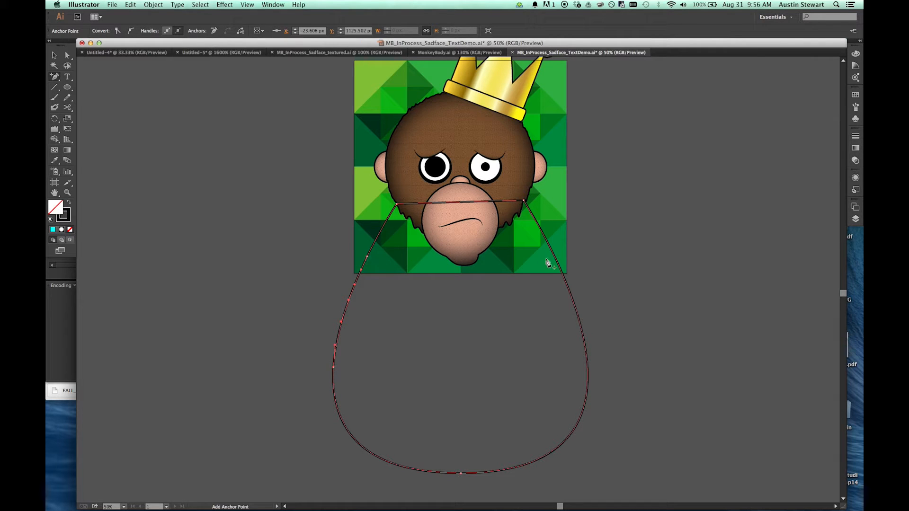
pyautogui.click(555, 257)
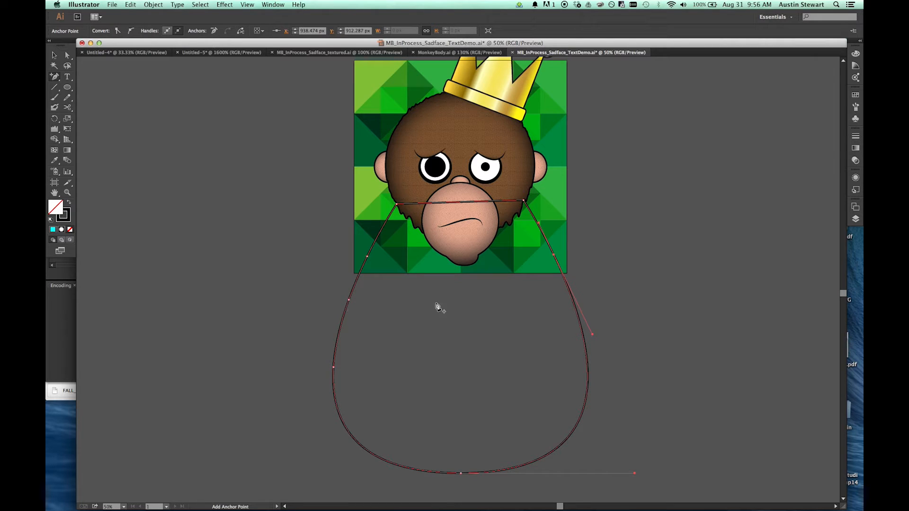
pyautogui.click(574, 301)
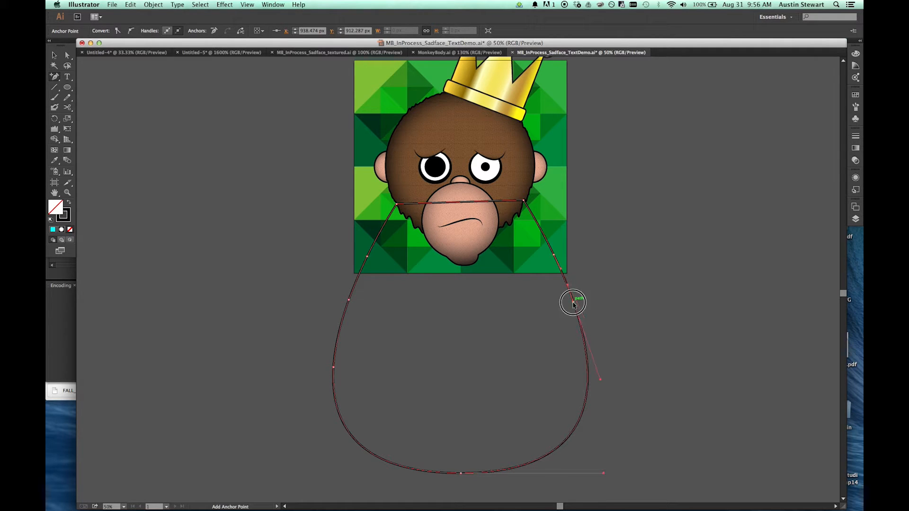
pyautogui.click(588, 377)
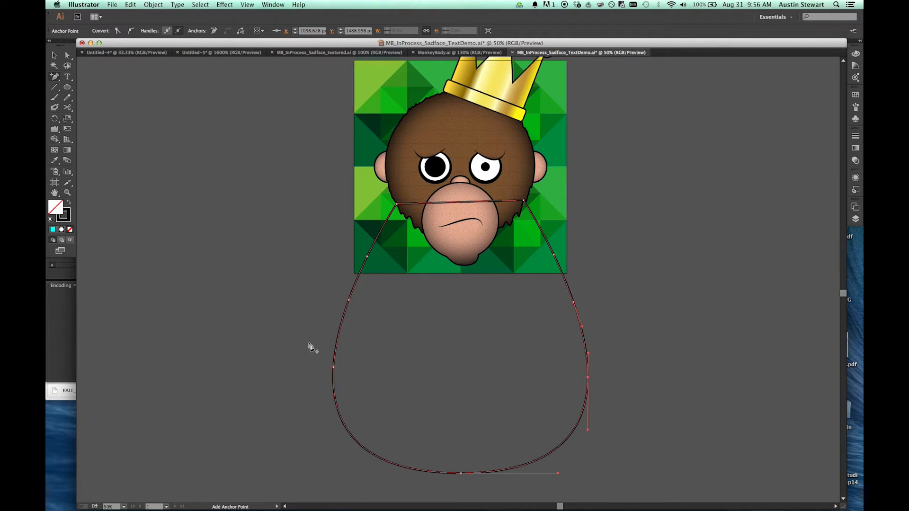
pyautogui.click(347, 297)
pyautogui.click(588, 353)
# Pull the middle anchor on each side of the torso inward, to about X 13 px and X 987 px, forming a waist
pyautogui.press('a')
pyautogui.click(349, 301)
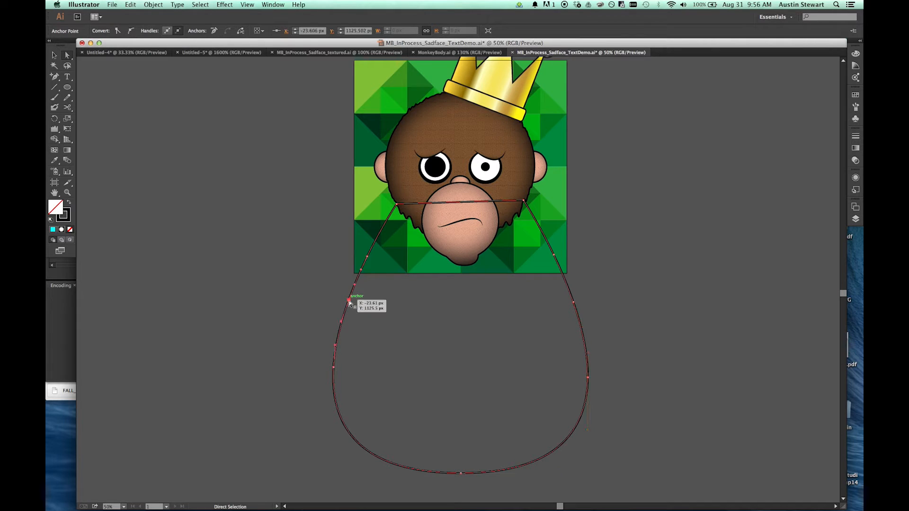
pyautogui.moveTo(349, 301); pyautogui.dragTo(356, 303)
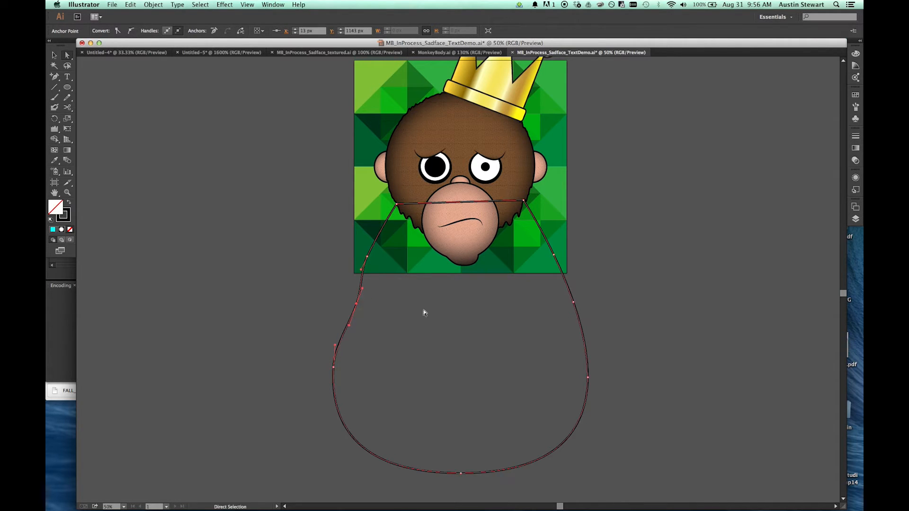
pyautogui.moveTo(573, 302); pyautogui.dragTo(563, 301)
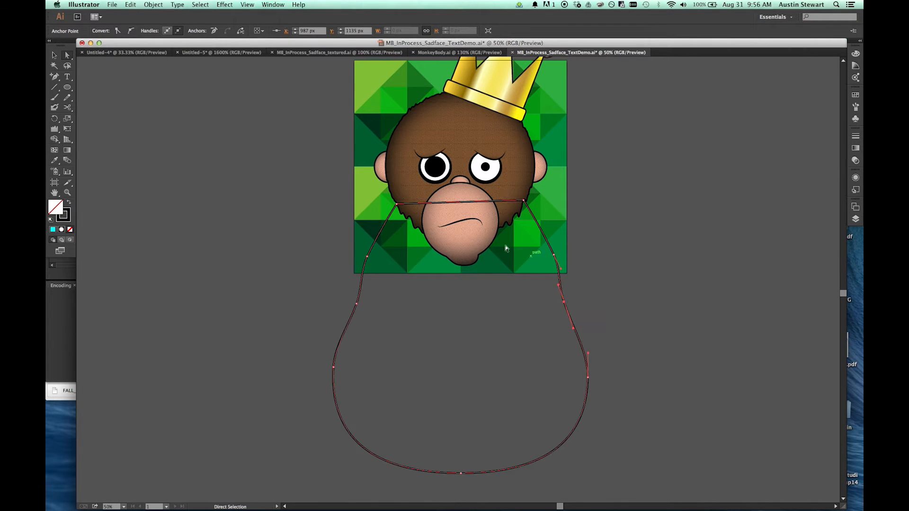
# Move the torso's upper side anchors outward to about X 952 px and X 45 px, and adjust their upper handles
pyautogui.moveTo(553, 256); pyautogui.dragTo(553, 254)
pyautogui.moveTo(543, 217); pyautogui.dragTo(544, 230)
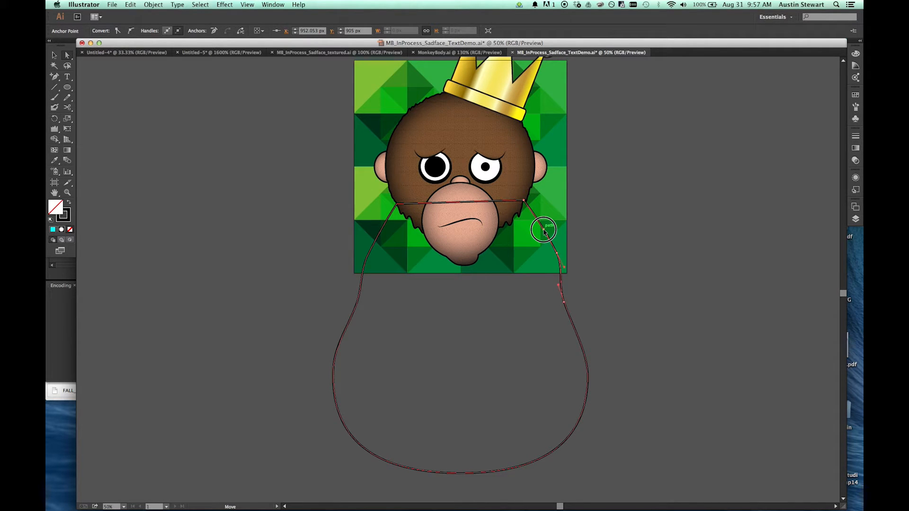
pyautogui.click(369, 257)
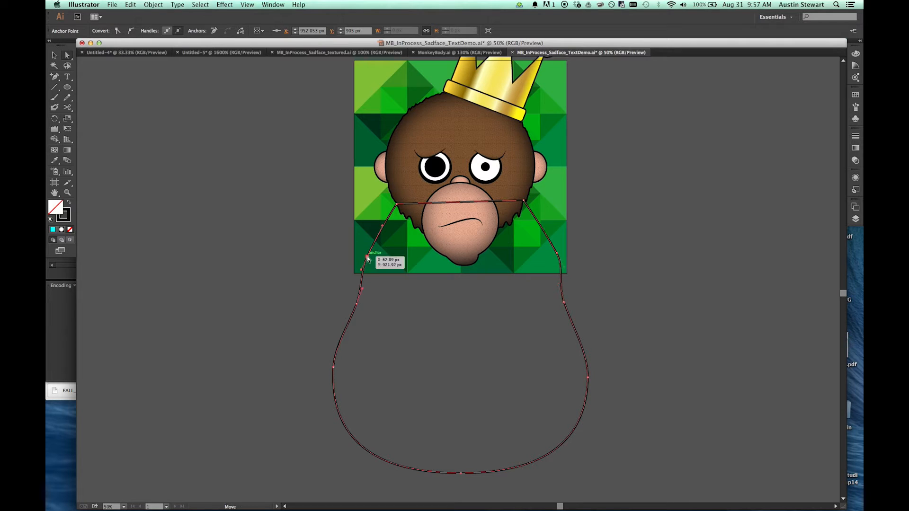
pyautogui.click(366, 257)
pyautogui.moveTo(365, 257); pyautogui.dragTo(363, 255)
pyautogui.moveTo(379, 223); pyautogui.dragTo(370, 231)
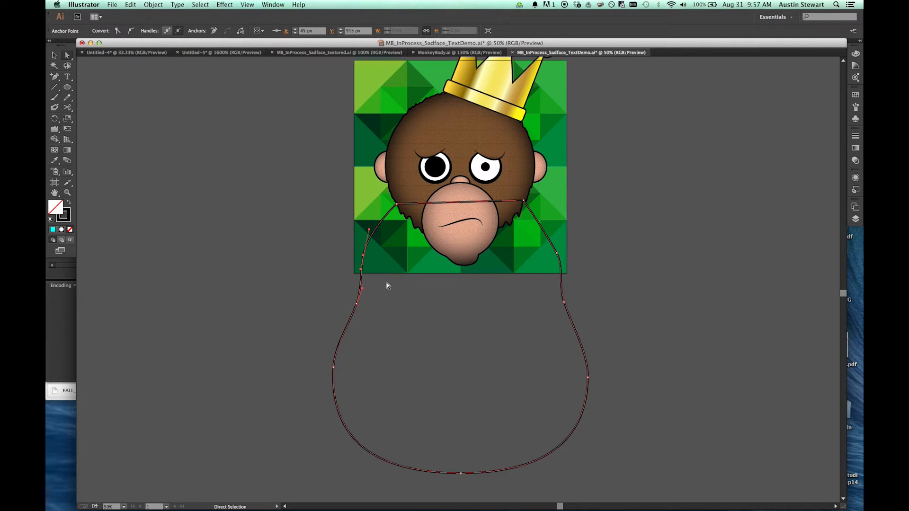
# Narrow the waist by moving both waist anchors further inward, and round the right chest curve with its upper handle
pyautogui.moveTo(357, 305); pyautogui.dragTo(365, 304)
pyautogui.moveTo(566, 306); pyautogui.dragTo(558, 298)
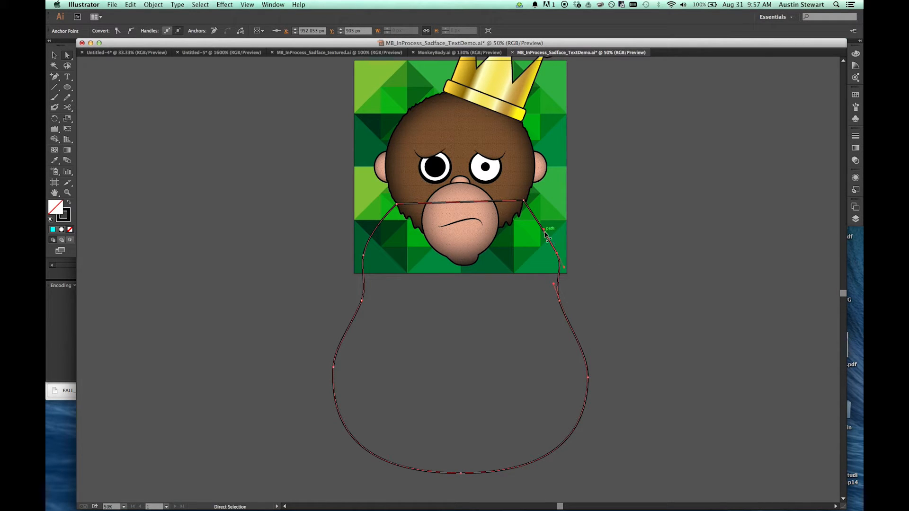
pyautogui.moveTo(545, 231); pyautogui.dragTo(547, 229)
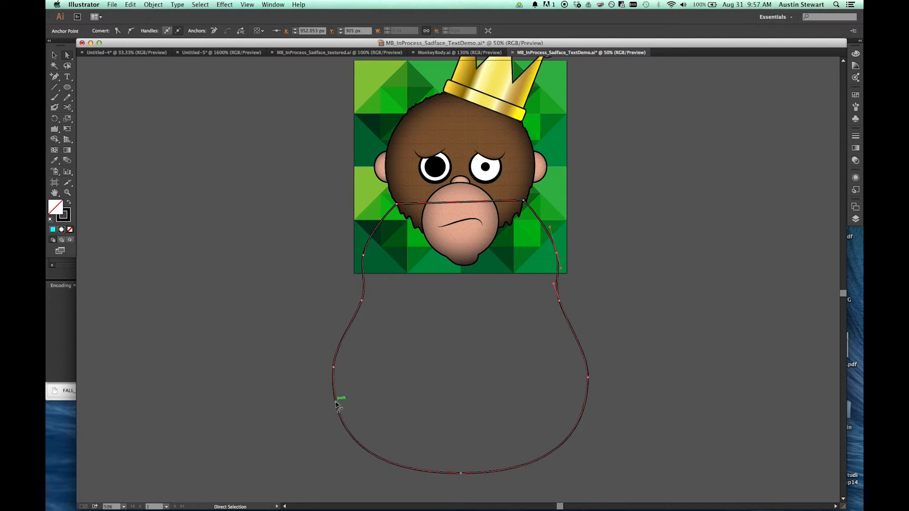
# Tilt the direction handles of the torso's left belly anchor to smooth the curve below the waist, and deselect the torso
pyautogui.moveTo(336, 339); pyautogui.dragTo(339, 332)
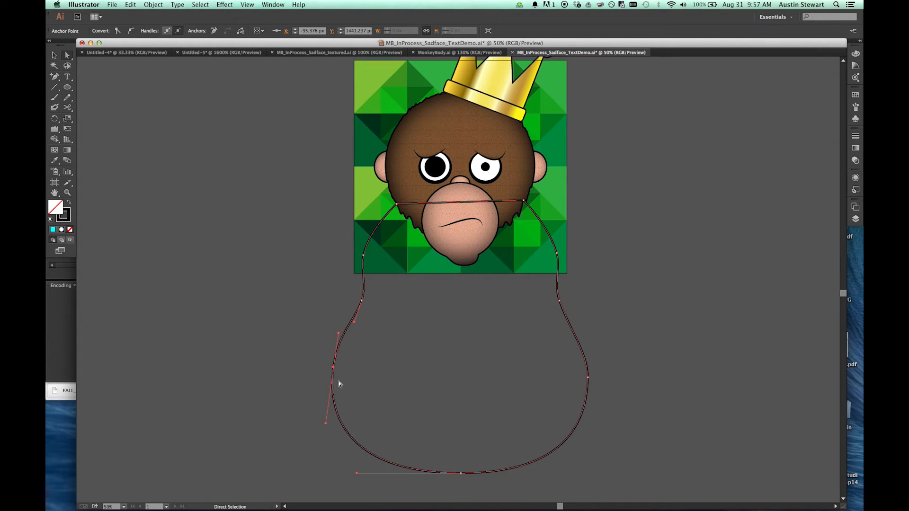
pyautogui.click(588, 377)
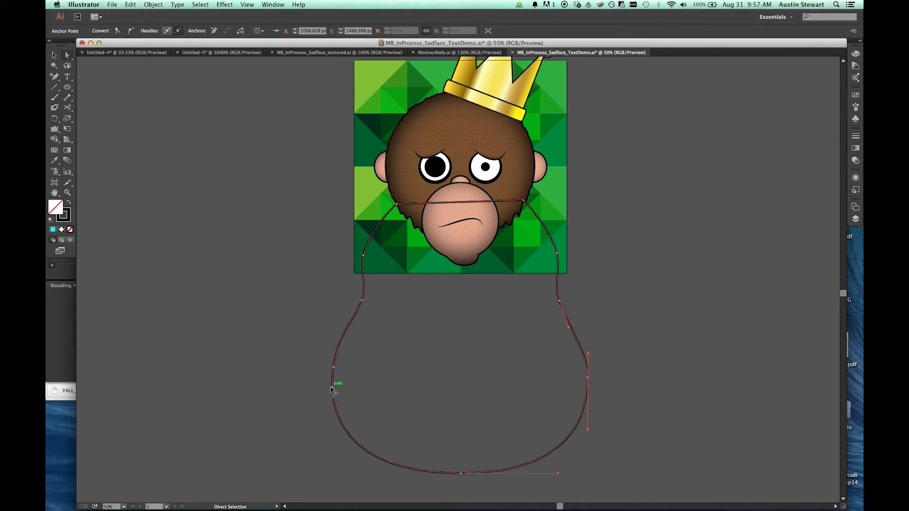
pyautogui.click(333, 368)
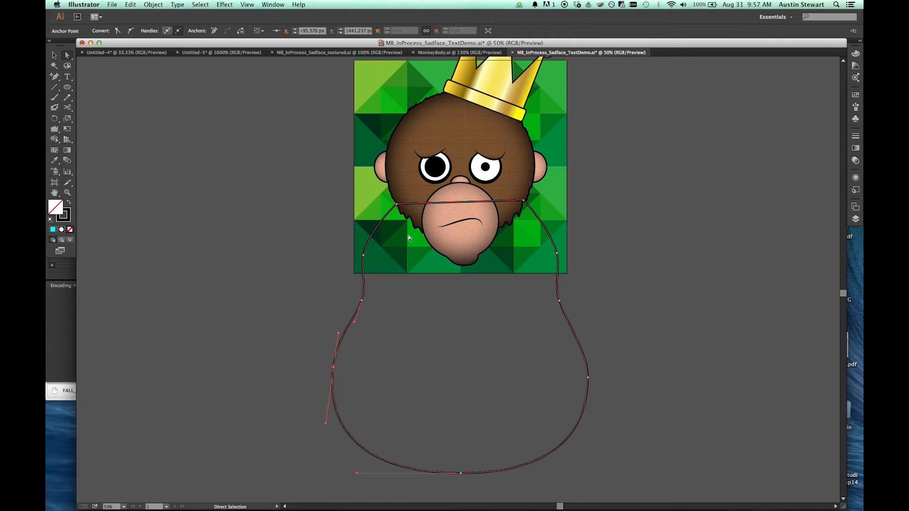
pyautogui.click(54, 55)
pyautogui.click(215, 202)
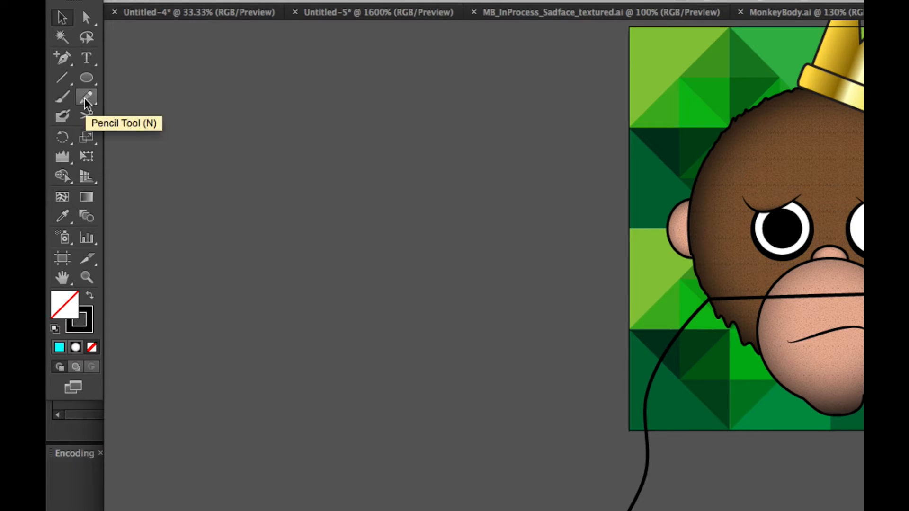
# Draw an open left arm outline from neck to waist with the Pencil tool, redrawing its outer edge, about 499 px wide and 682 px high
pyautogui.click(85, 100)
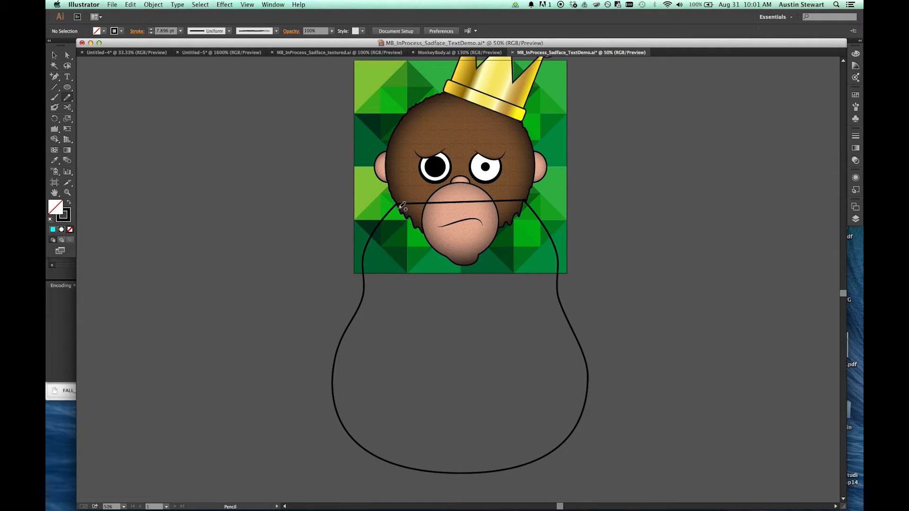
pyautogui.moveTo(400, 206)
pyautogui.mouseDown()
pyautogui.moveTo(330, 184)
pyautogui.moveTo(307, 188)
pyautogui.moveTo(295, 201)
pyautogui.moveTo(289, 264)
pyautogui.moveTo(278, 256)
pyautogui.moveTo(272, 266)
pyautogui.moveTo(274, 282)
pyautogui.moveTo(286, 277)
pyautogui.moveTo(304, 310)
pyautogui.moveTo(373, 328)
pyautogui.mouseUp()
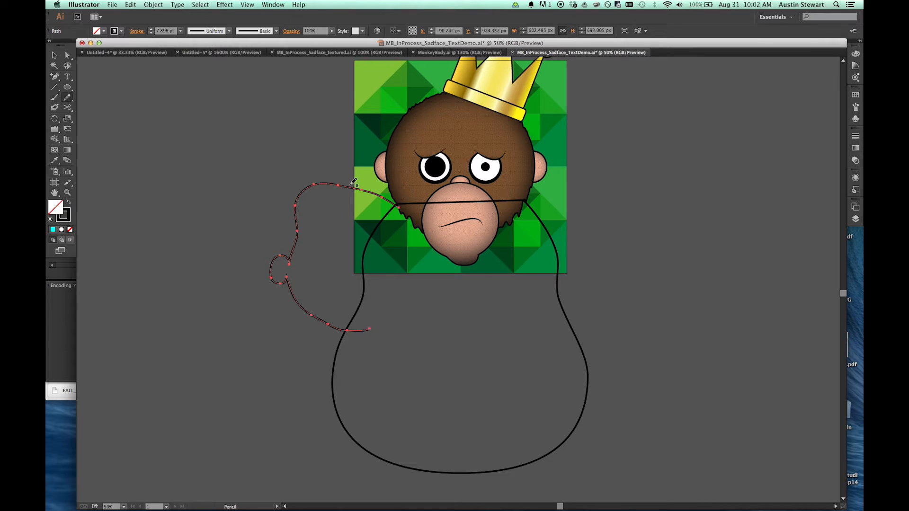
pyautogui.moveTo(357, 186)
pyautogui.mouseDown()
pyautogui.moveTo(314, 190)
pyautogui.moveTo(297, 215)
pyautogui.mouseUp()
pyautogui.moveTo(380, 191)
pyautogui.mouseDown()
pyautogui.moveTo(332, 185)
pyautogui.moveTo(301, 208)
pyautogui.moveTo(295, 275)
pyautogui.moveTo(316, 316)
pyautogui.mouseUp()
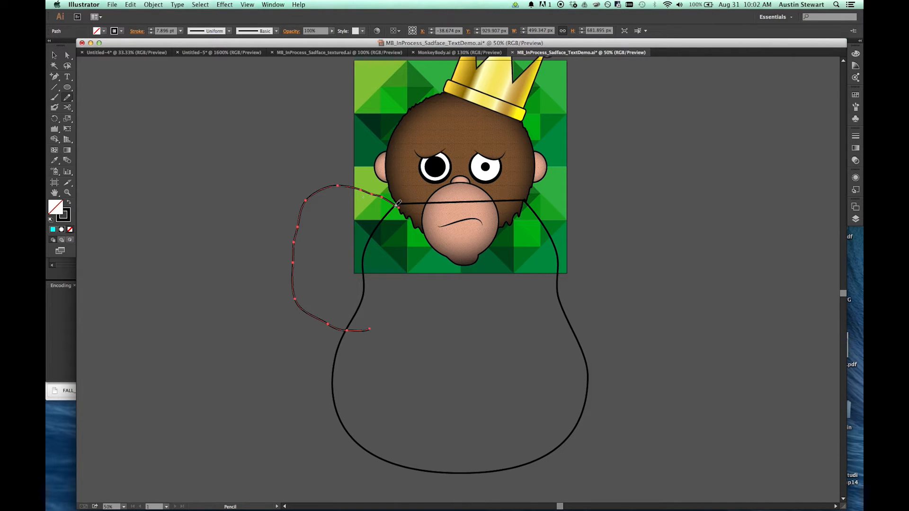
# Redraw the arm's upper contour as a smooth rounded shoulder, extending its upper end slightly inside the torso
pyautogui.moveTo(398, 205)
pyautogui.mouseDown()
pyautogui.moveTo(339, 195)
pyautogui.moveTo(325, 205)
pyautogui.moveTo(297, 258)
pyautogui.moveTo(303, 304)
pyautogui.mouseUp()
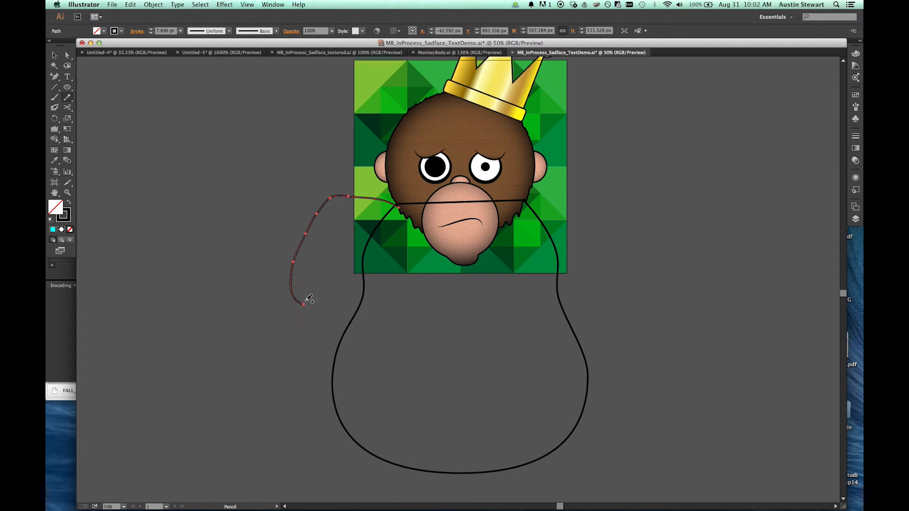
pyautogui.press('super+z')
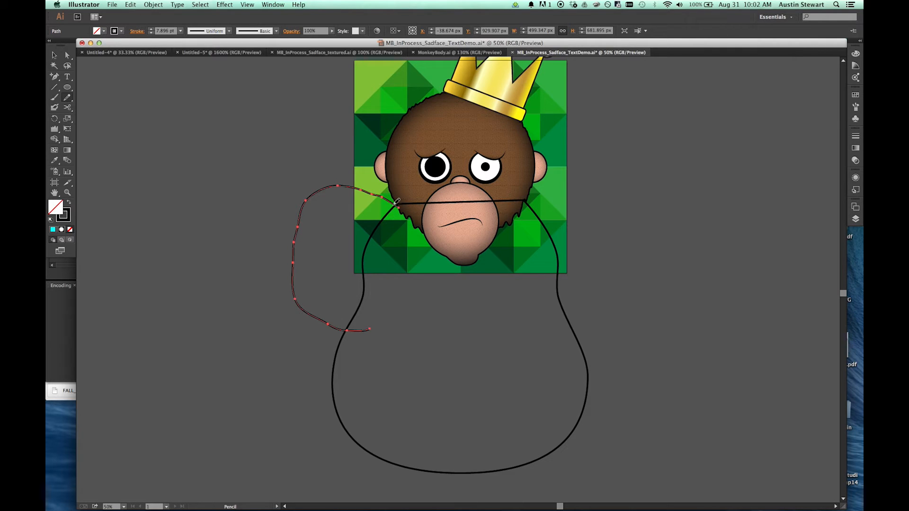
pyautogui.moveTo(396, 202)
pyautogui.mouseDown()
pyautogui.moveTo(356, 185)
pyautogui.moveTo(316, 193)
pyautogui.moveTo(298, 230)
pyautogui.moveTo(293, 283)
pyautogui.mouseUp()
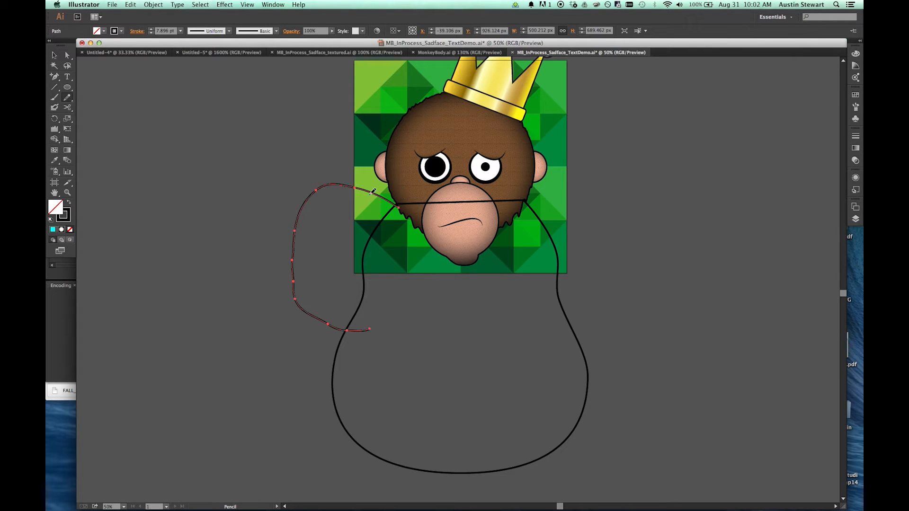
pyautogui.moveTo(385, 195)
pyautogui.mouseDown()
pyautogui.moveTo(327, 191)
pyautogui.moveTo(304, 209)
pyautogui.moveTo(294, 235)
pyautogui.mouseUp()
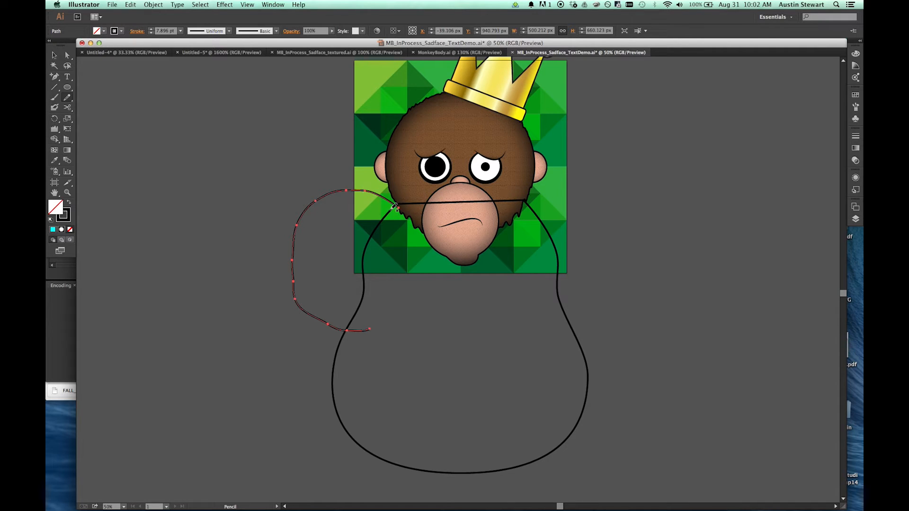
pyautogui.moveTo(366, 187); pyautogui.dragTo(396, 217)
# Draw a small round bulge at the arm's lower outer corner with the Pencil tool, and smooth both junctions with the arm
pyautogui.moveTo(293, 285)
pyautogui.mouseDown()
pyautogui.moveTo(283, 311)
pyautogui.moveTo(294, 319)
pyautogui.moveTo(302, 310)
pyautogui.moveTo(317, 315)
pyautogui.mouseUp()
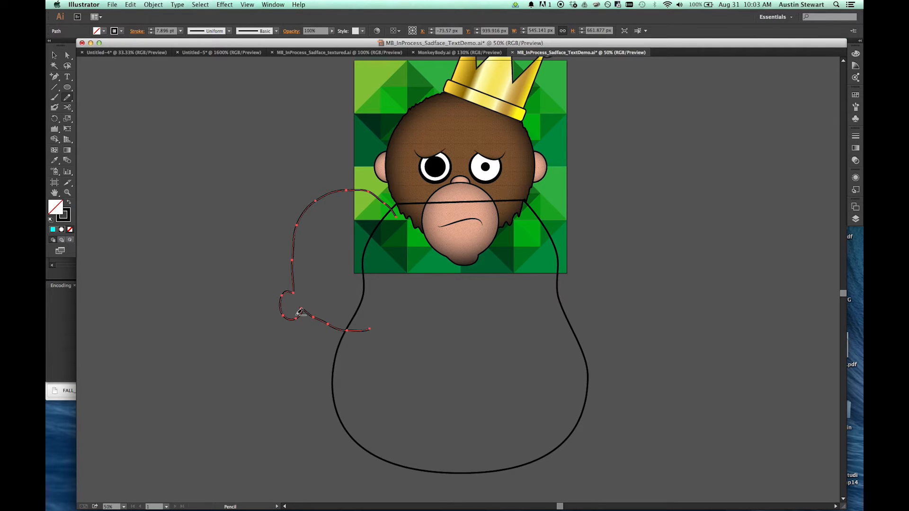
pyautogui.scroll(-1, 300, 311)
pyautogui.scroll(3, 300, 311)
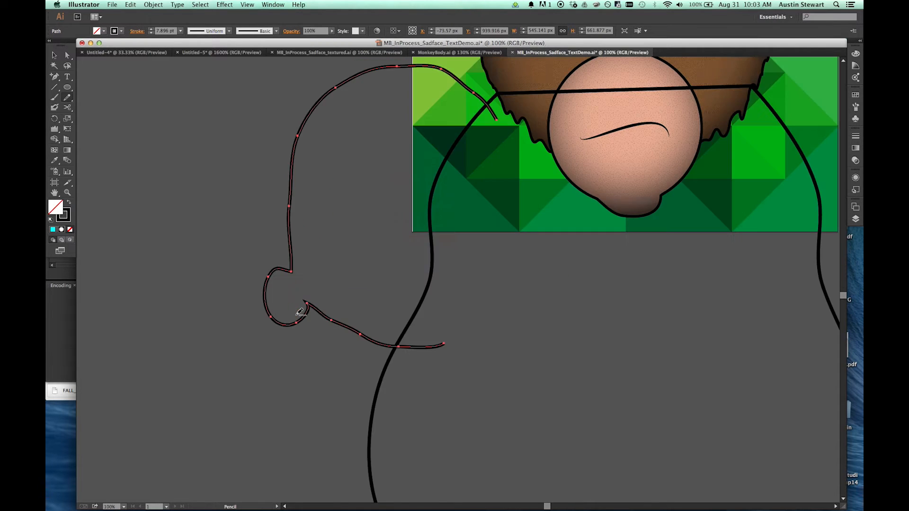
pyautogui.scroll(1, 300, 312)
pyautogui.moveTo(311, 314)
pyautogui.mouseDown()
pyautogui.moveTo(314, 300)
pyautogui.moveTo(339, 313)
pyautogui.mouseUp()
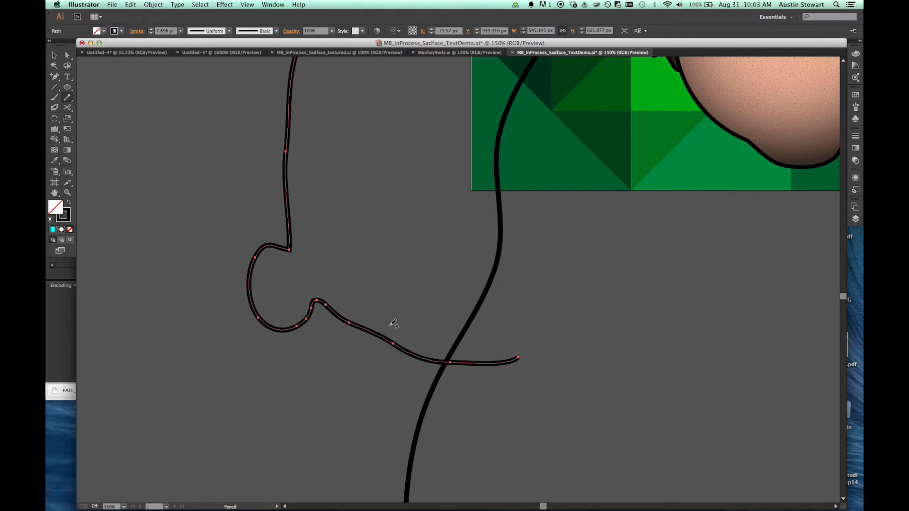
pyautogui.moveTo(274, 248)
pyautogui.mouseDown()
pyautogui.moveTo(288, 241)
pyautogui.moveTo(288, 213)
pyautogui.mouseUp()
pyautogui.scroll(-4, 452, 211)
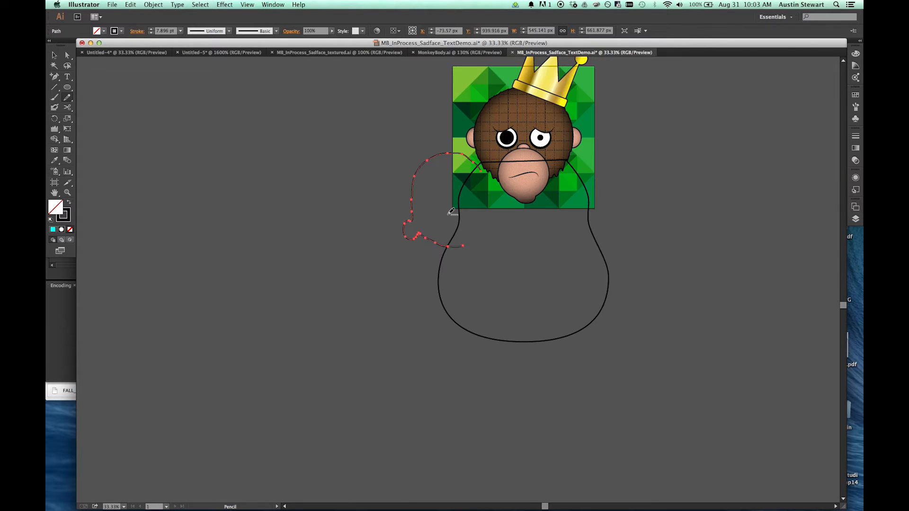
# Close the arm path with an inner edge from its lower end up to the shoulder, making it about 554 px wide and 721 px high
pyautogui.scroll(1, 452, 212)
pyautogui.scroll(2, 451, 212)
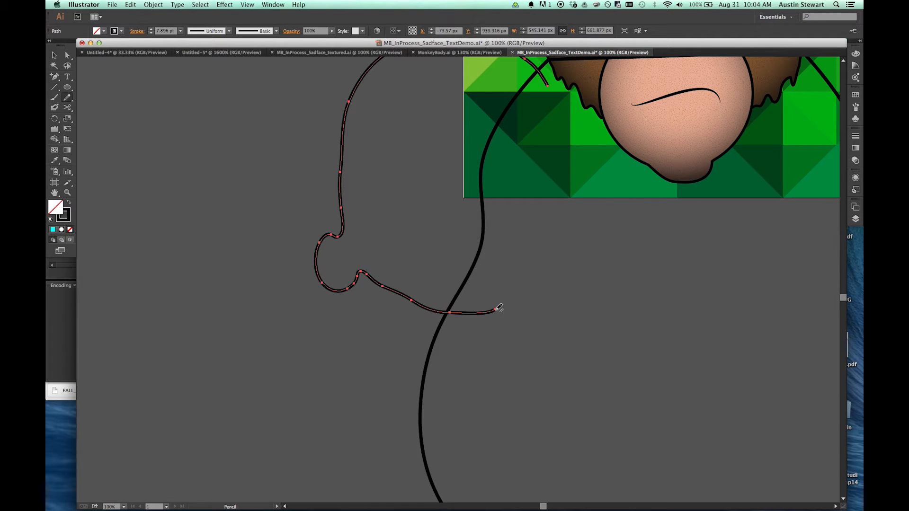
pyautogui.moveTo(497, 309)
pyautogui.mouseDown()
pyautogui.moveTo(556, 150)
pyautogui.moveTo(549, 87)
pyautogui.mouseUp()
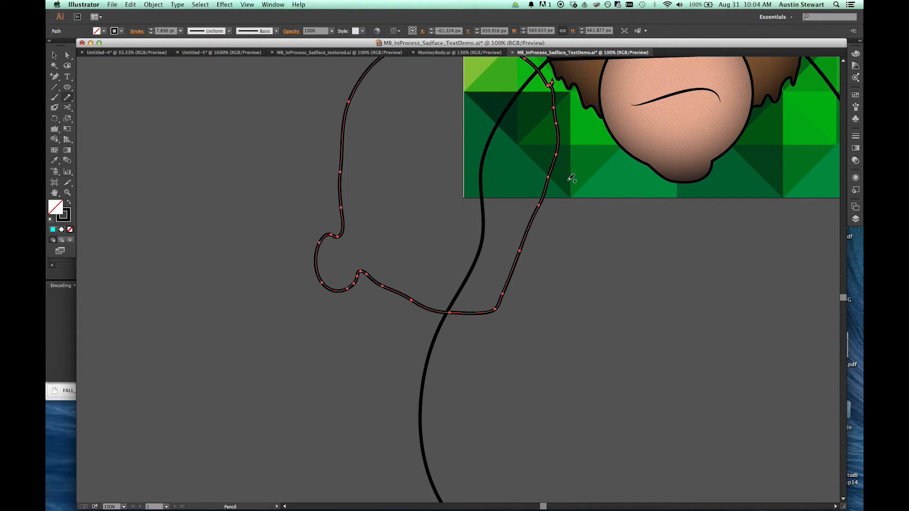
pyautogui.press('super+z')
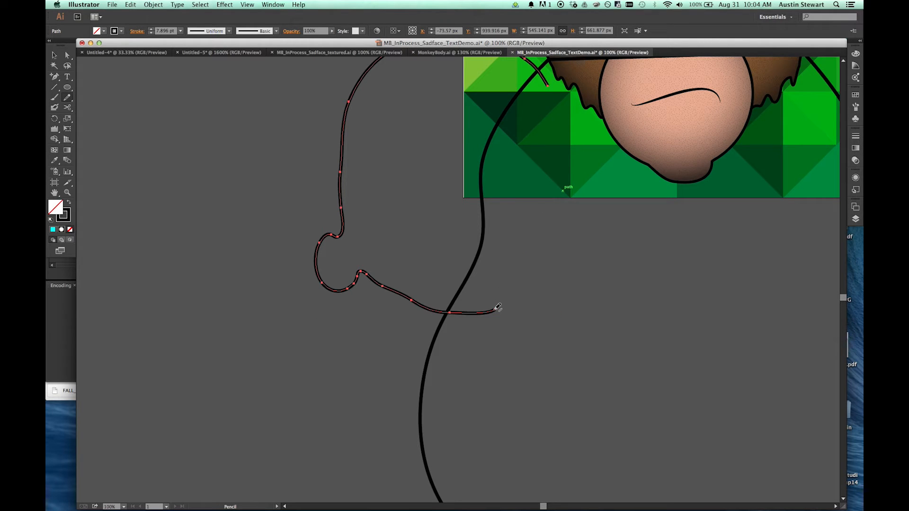
pyautogui.moveTo(497, 309)
pyautogui.mouseDown()
pyautogui.moveTo(546, 146)
pyautogui.moveTo(549, 85)
pyautogui.mouseUp()
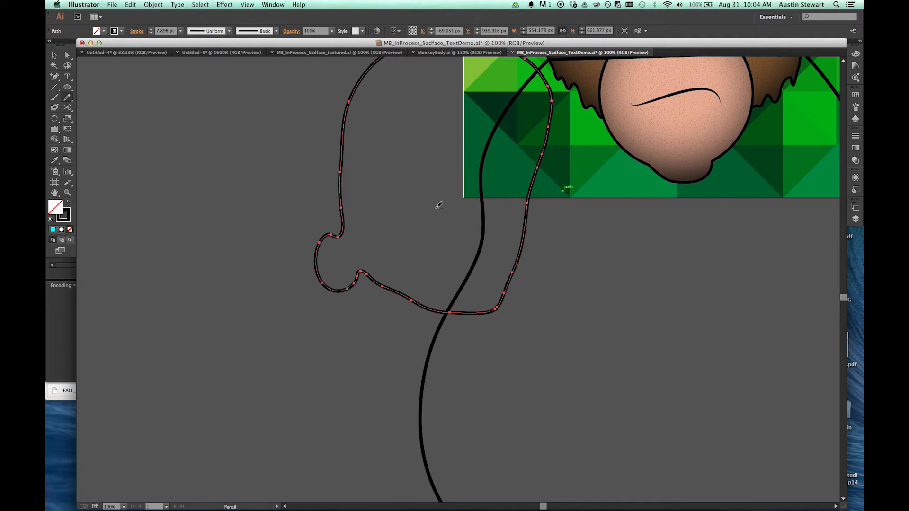
pyautogui.scroll(5, 437, 208)
pyautogui.scroll(-8, 437, 208)
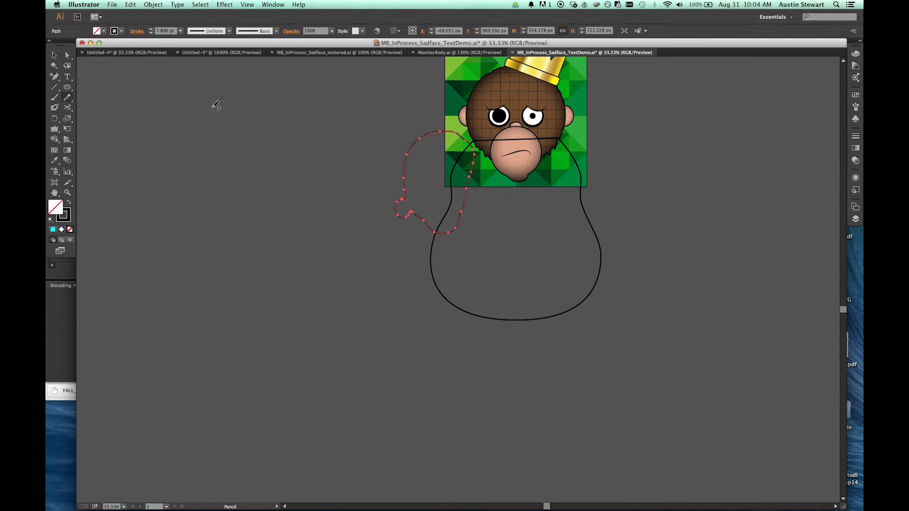
pyautogui.press('v')
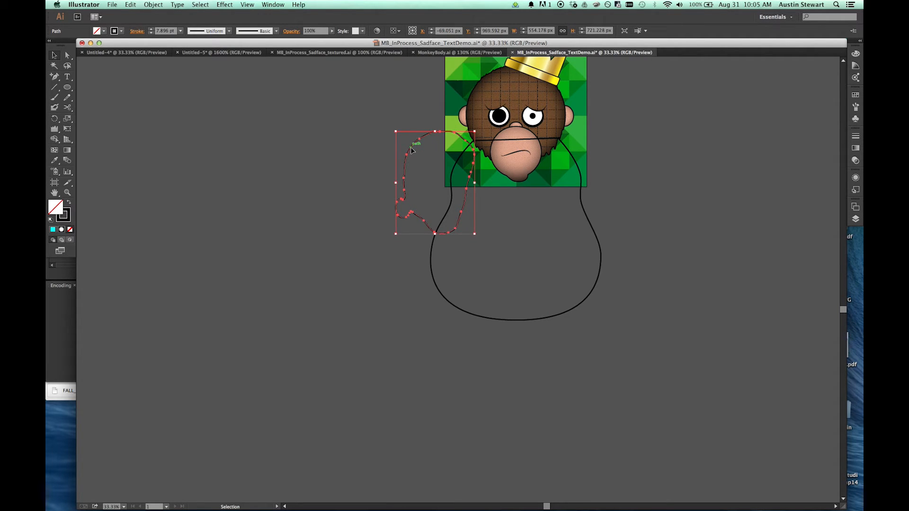
# Create a mirrored copy of the left arm by reflecting it across the vertical axis, with the original kept
pyautogui.rightClick(410, 150)
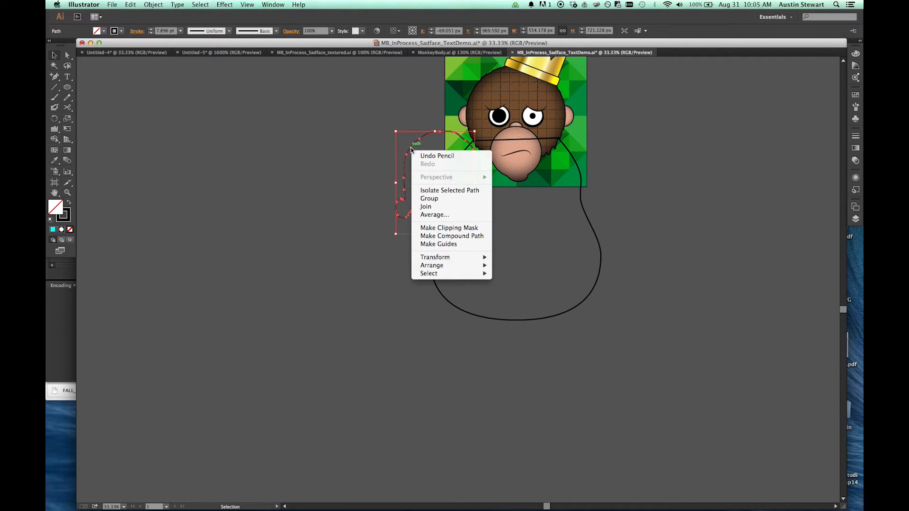
pyautogui.moveTo(483, 257)
pyautogui.click(521, 290)
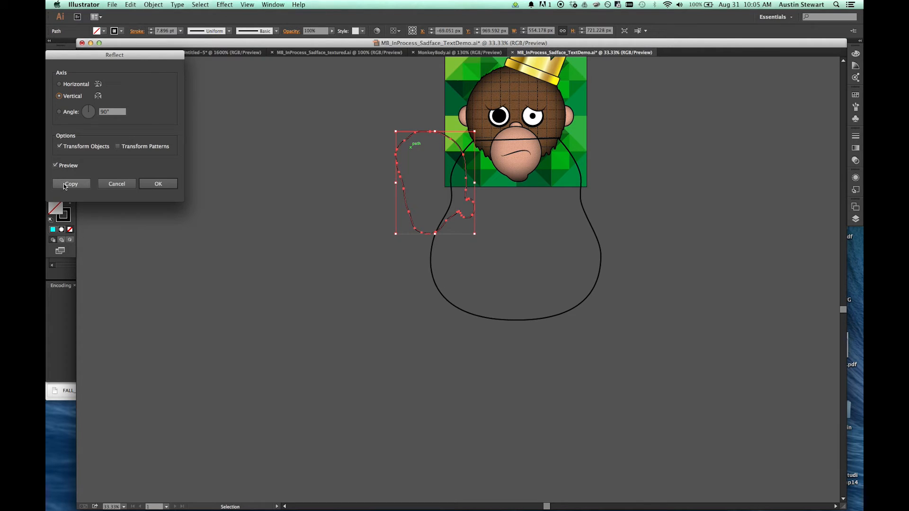
pyautogui.click(55, 165)
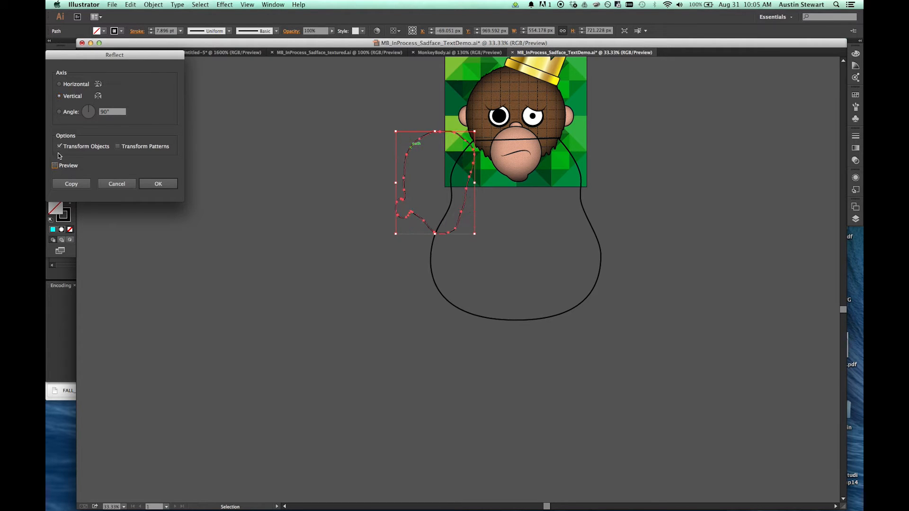
pyautogui.click(55, 165)
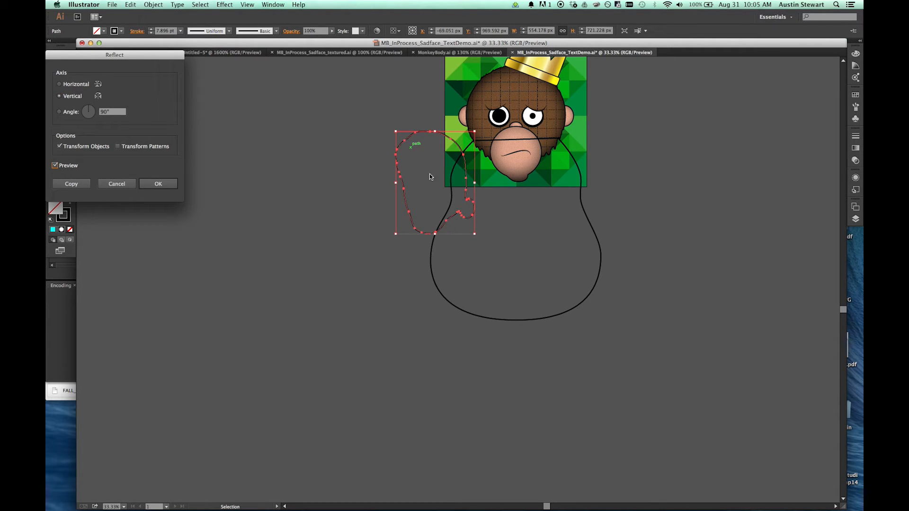
pyautogui.click(72, 183)
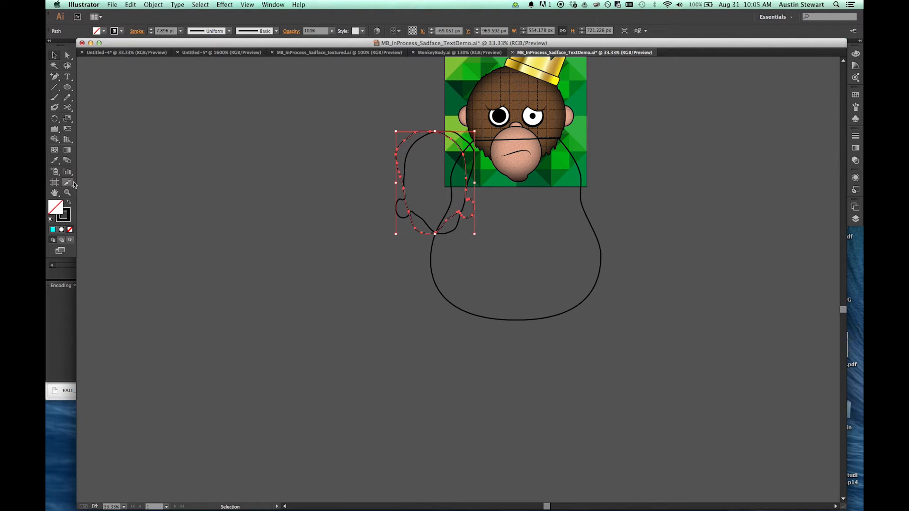
# Move the mirrored arm across to the torso's right side, its shoulder overlapping the torso, at about X 973 px, Y 1000 px
pyautogui.keyDown('shift'); pyautogui.click(466, 173); pyautogui.keyUp('shift')
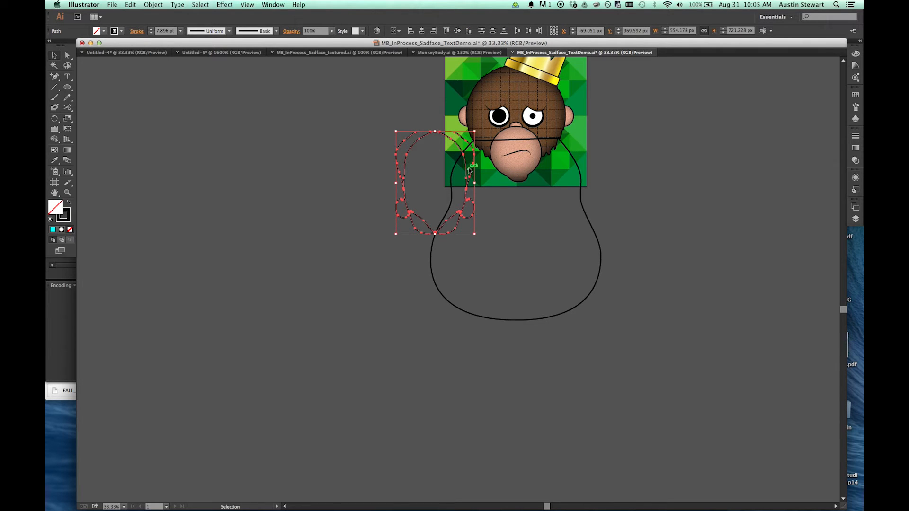
pyautogui.click(386, 152)
pyautogui.click(460, 150)
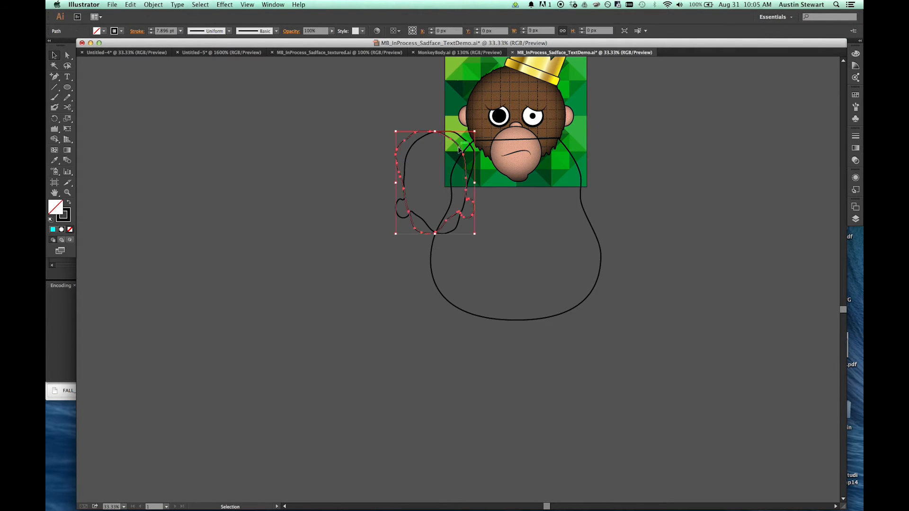
pyautogui.moveTo(460, 151); pyautogui.dragTo(609, 155)
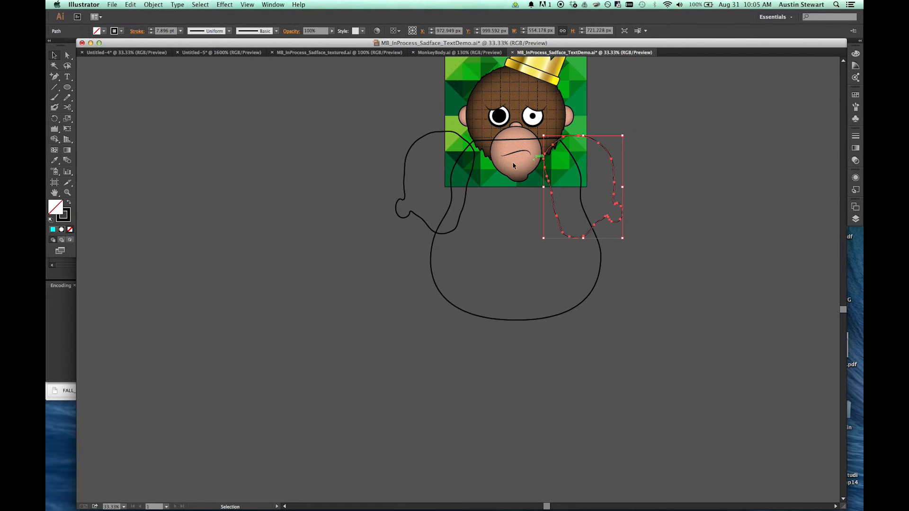
# Move the left arm inward over the torso and level with the right arm, at about X 2 px, Y 1000 px
pyautogui.click(422, 140)
pyautogui.moveTo(422, 140); pyautogui.dragTo(438, 142)
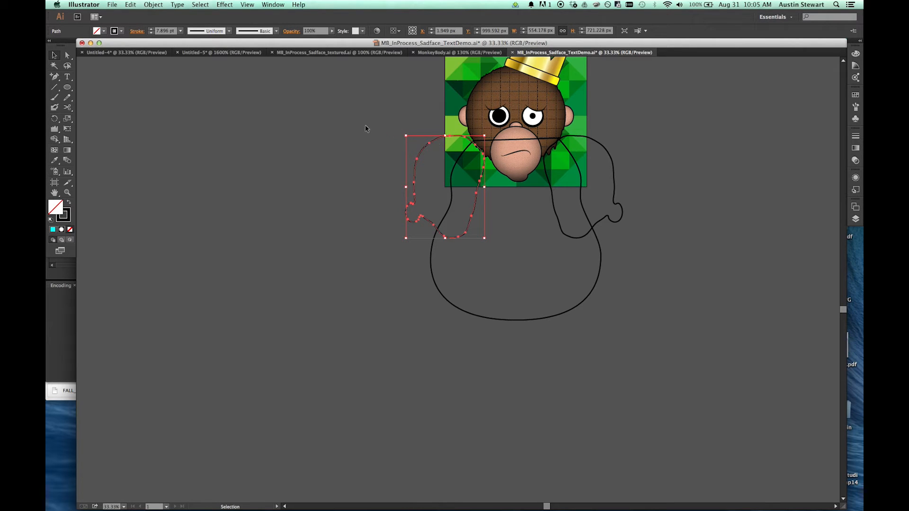
pyautogui.click(336, 138)
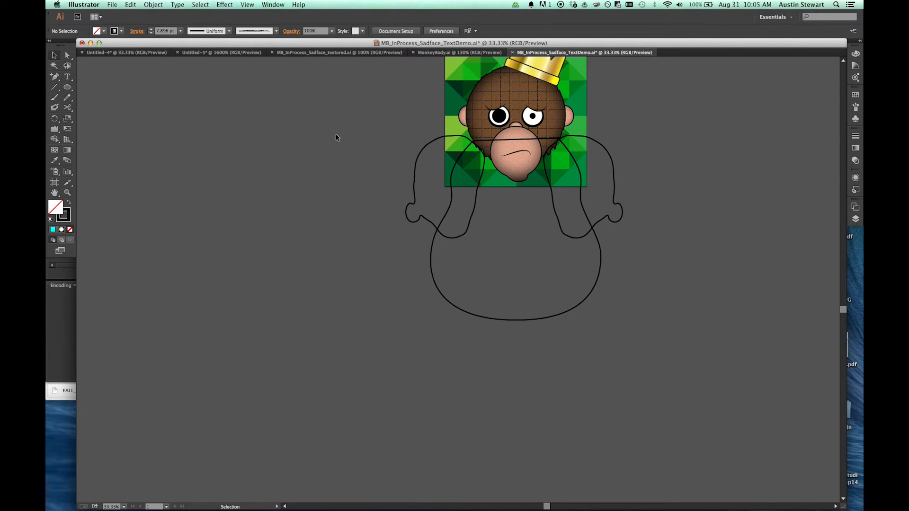
# Nudge the left arm 12 px to the right and 3 px up, and deselect it
pyautogui.click(457, 138)
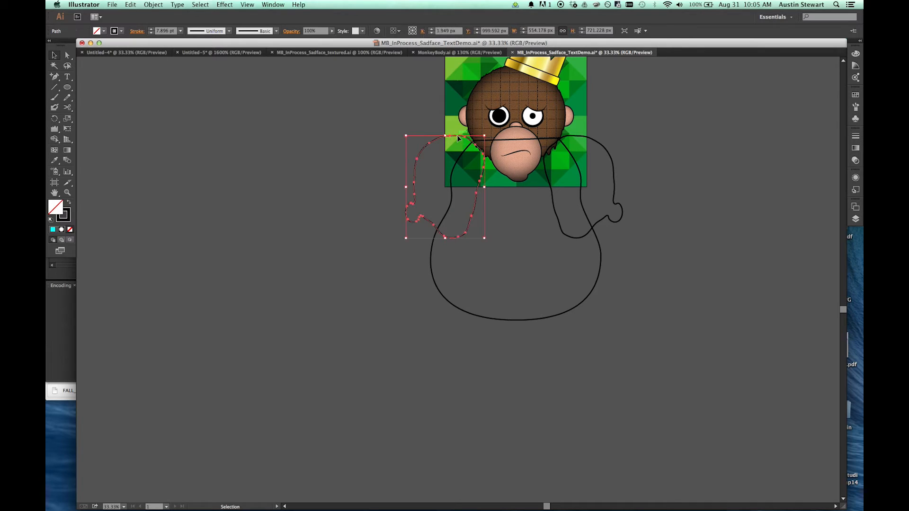
pyautogui.press('Up')
pyautogui.press('Up')
pyautogui.press('Up')
pyautogui.press('Right')
pyautogui.press('Right')
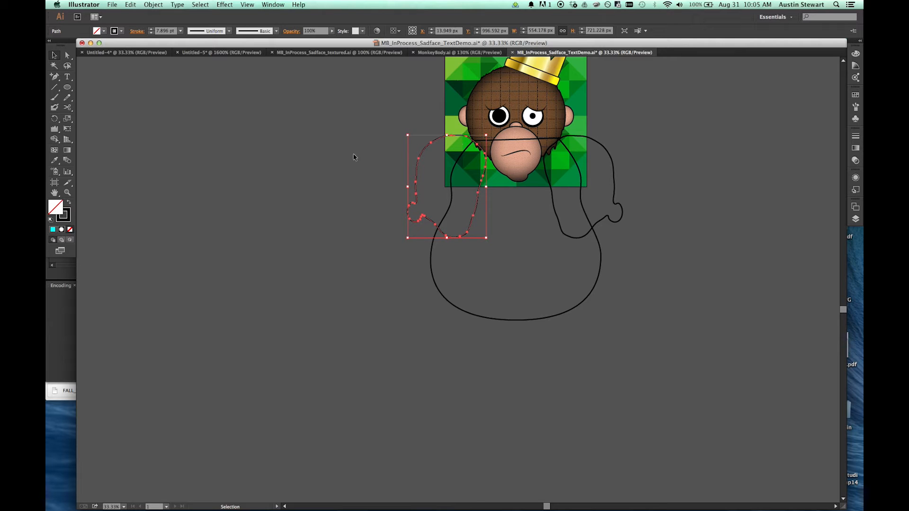
pyautogui.click(338, 160)
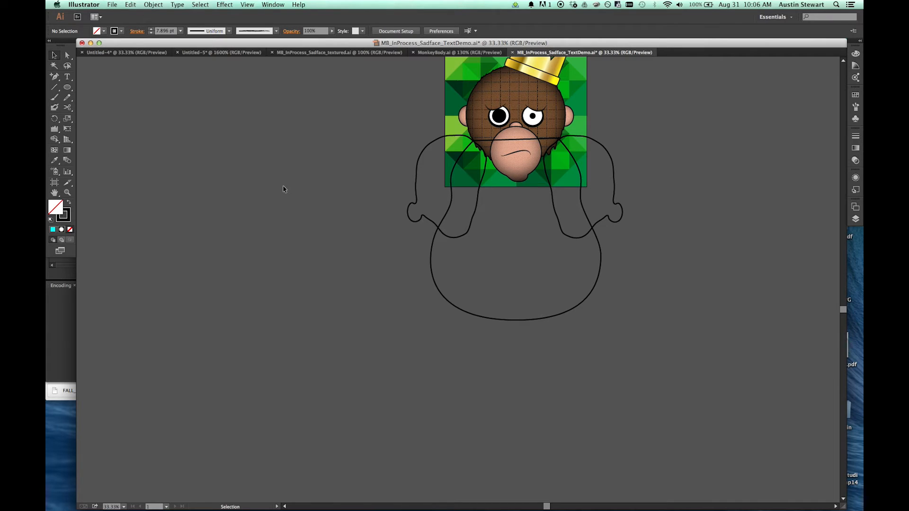
# Draw the left leg and foot with the Pencil tool, its widened top overlapping the torso's lower edge, about 756 px wide and 816 px high
pyautogui.click(67, 97)
pyautogui.moveTo(450, 291)
pyautogui.mouseDown()
pyautogui.moveTo(490, 276)
pyautogui.moveTo(509, 302)
pyautogui.moveTo(483, 355)
pyautogui.moveTo(487, 391)
pyautogui.moveTo(443, 395)
pyautogui.moveTo(382, 378)
pyautogui.moveTo(374, 351)
pyautogui.moveTo(387, 342)
pyautogui.moveTo(401, 356)
pyautogui.moveTo(440, 362)
pyautogui.moveTo(450, 285)
pyautogui.mouseUp()
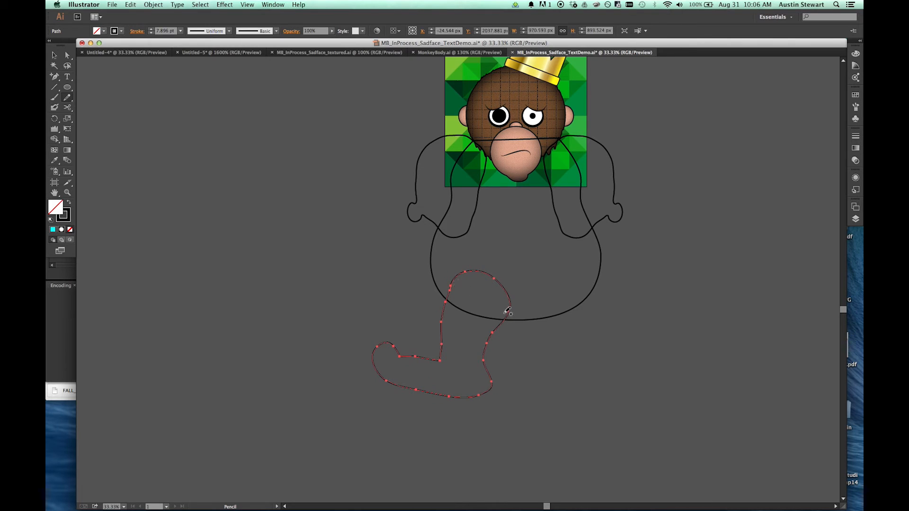
pyautogui.press('super+z')
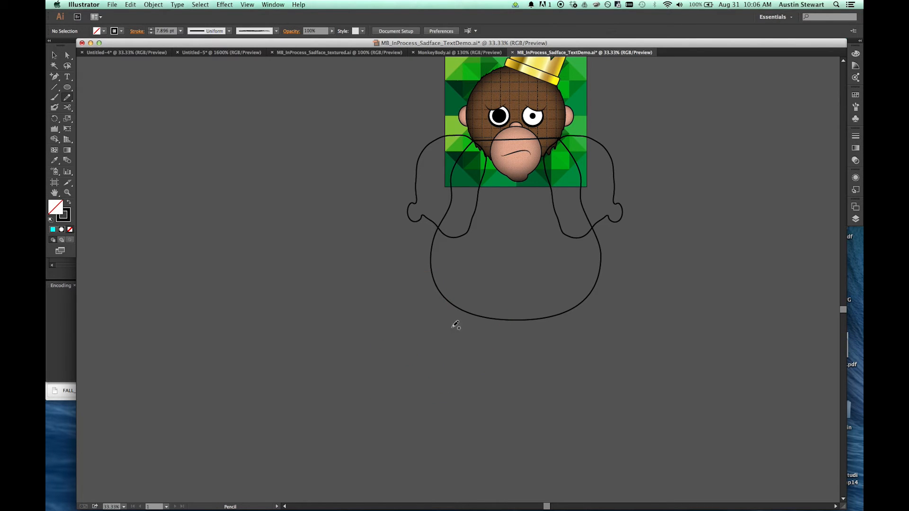
pyautogui.moveTo(456, 304)
pyautogui.mouseDown()
pyautogui.moveTo(459, 282)
pyautogui.moveTo(476, 277)
pyautogui.moveTo(495, 304)
pyautogui.moveTo(496, 320)
pyautogui.moveTo(473, 347)
pyautogui.moveTo(486, 378)
pyautogui.moveTo(459, 390)
pyautogui.moveTo(407, 375)
pyautogui.moveTo(408, 353)
pyautogui.moveTo(446, 354)
pyautogui.moveTo(455, 305)
pyautogui.moveTo(446, 354)
pyautogui.mouseUp()
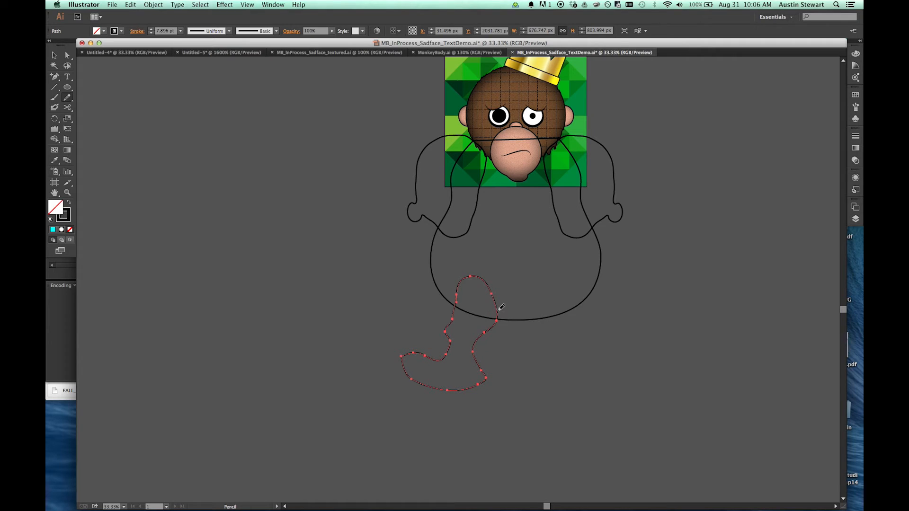
pyautogui.moveTo(498, 318)
pyautogui.mouseDown()
pyautogui.moveTo(506, 298)
pyautogui.moveTo(467, 271)
pyautogui.mouseUp()
pyautogui.click(54, 55)
pyautogui.click(277, 211)
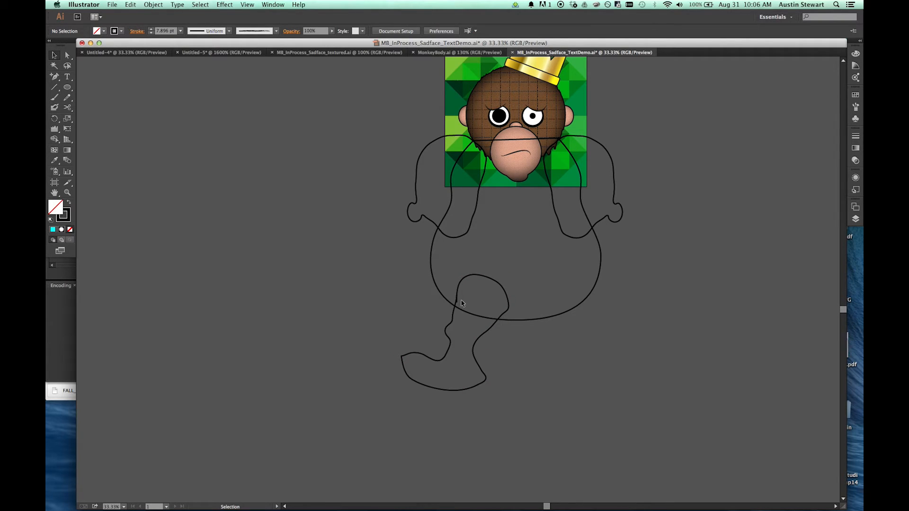
# Redraw the leg's upper outer contour with the Pencil tool, try to smooth out its doubled-back spur, and dismiss the mail notification
pyautogui.scroll(-1, 459, 305)
pyautogui.scroll(5, 458, 305)
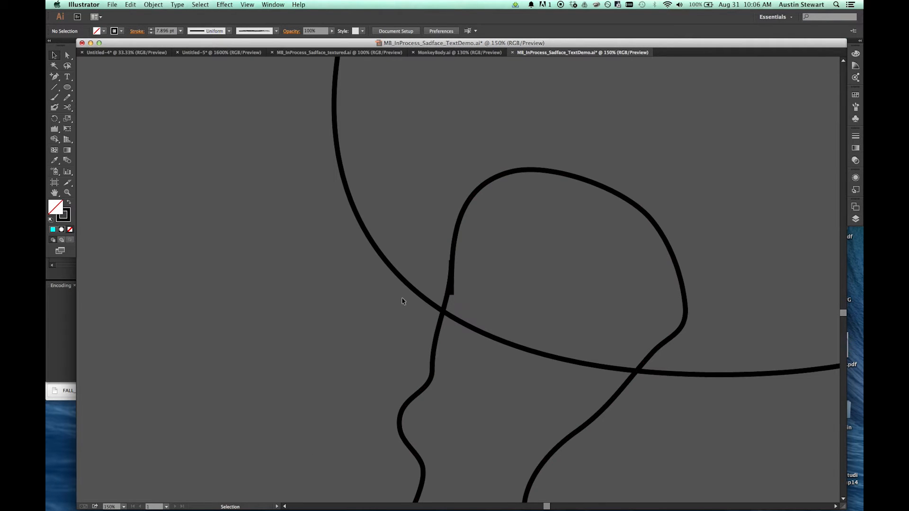
pyautogui.click(447, 299)
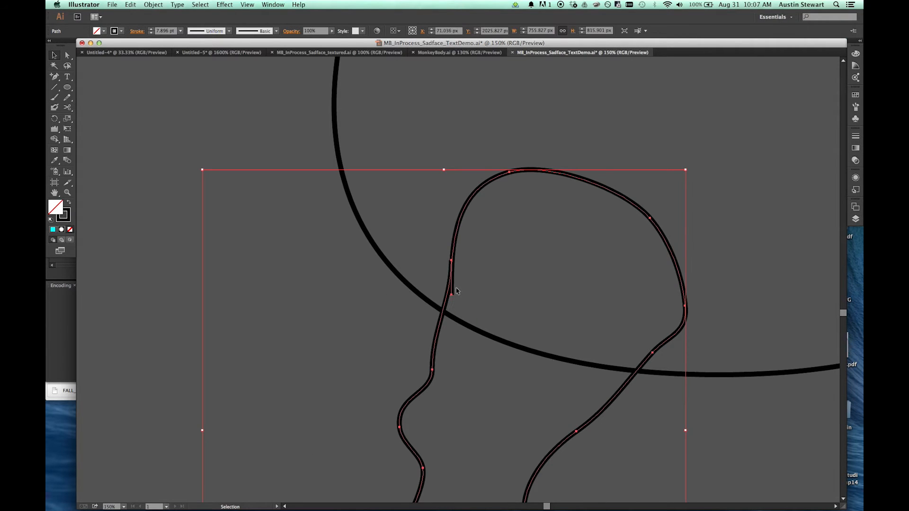
pyautogui.press('n')
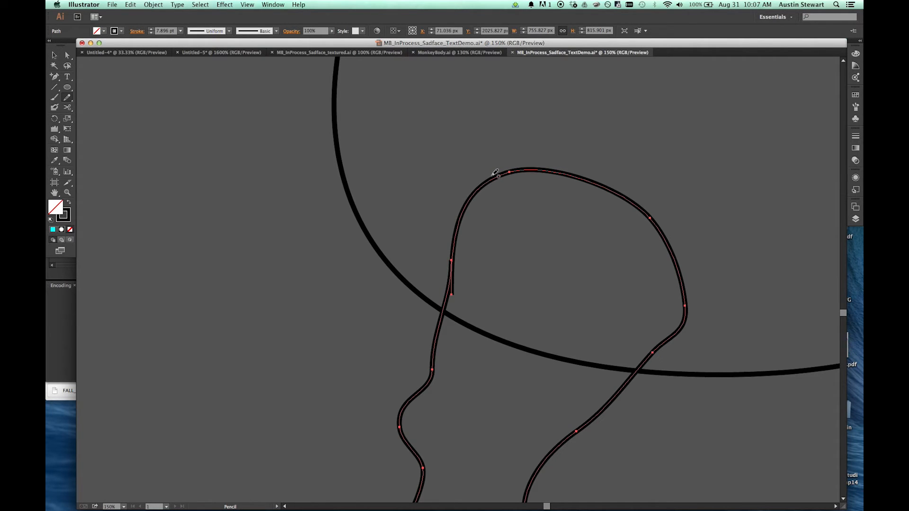
pyautogui.moveTo(511, 170)
pyautogui.mouseDown()
pyautogui.moveTo(481, 186)
pyautogui.moveTo(461, 212)
pyautogui.mouseUp()
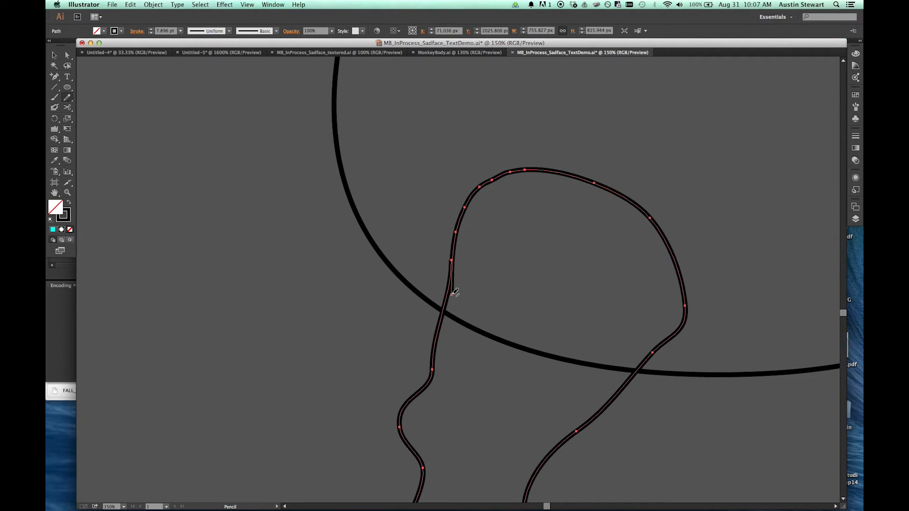
pyautogui.moveTo(451, 292); pyautogui.dragTo(457, 236)
pyautogui.moveTo(452, 292); pyautogui.dragTo(454, 244)
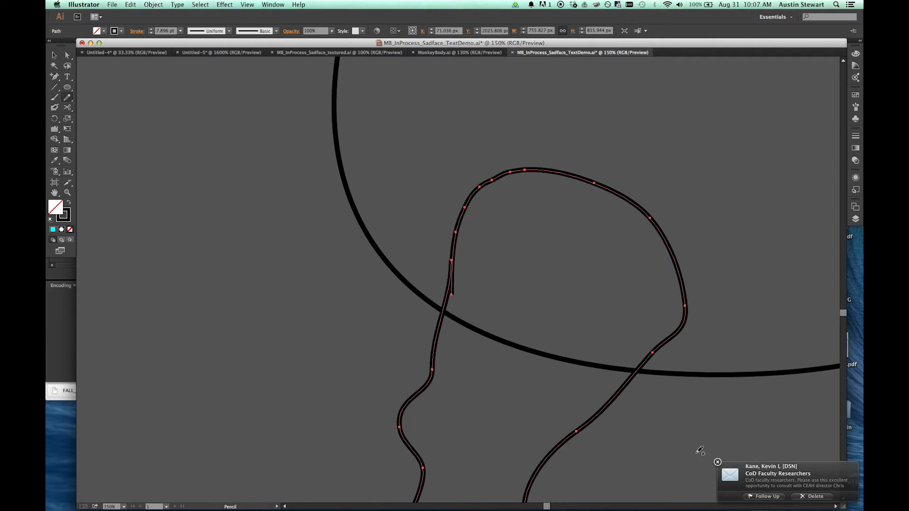
pyautogui.click(717, 461)
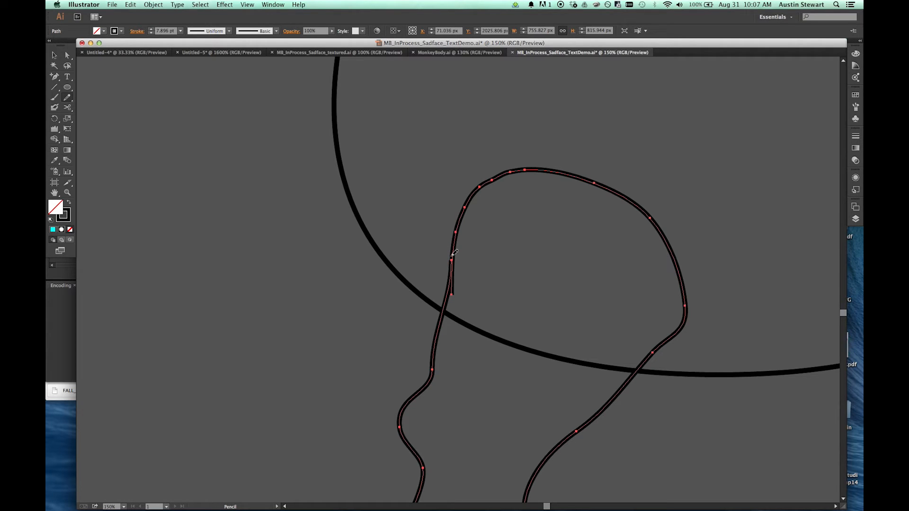
# Try to remove the spur on the leg's outer edge by deleting its anchor point and bridging the gap with the Pencil tool
pyautogui.press('-')
pyautogui.click(452, 295)
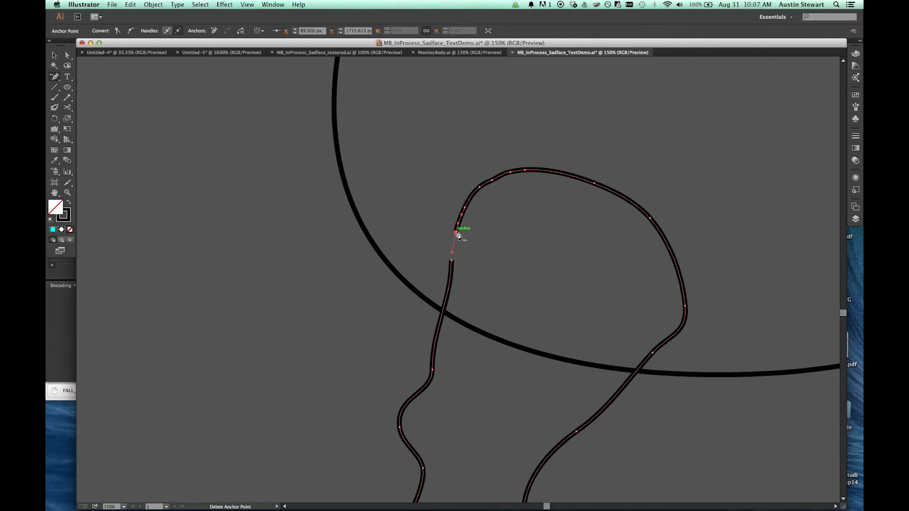
pyautogui.press('n')
pyautogui.moveTo(457, 231); pyautogui.dragTo(453, 261)
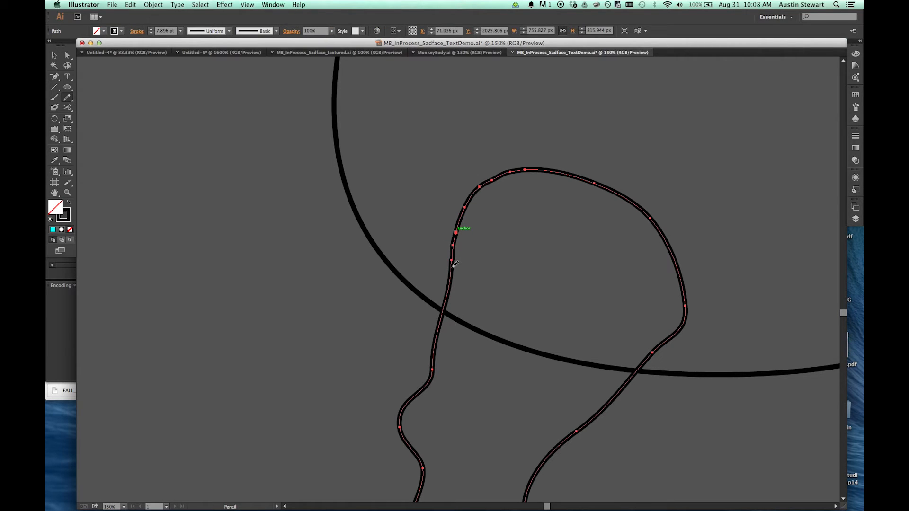
pyautogui.scroll(1, 418, 243)
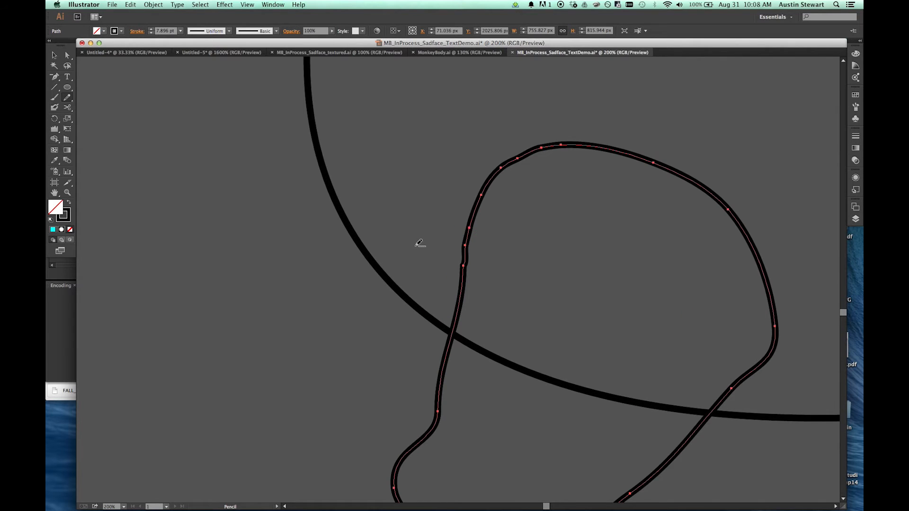
pyautogui.scroll(-4, 418, 243)
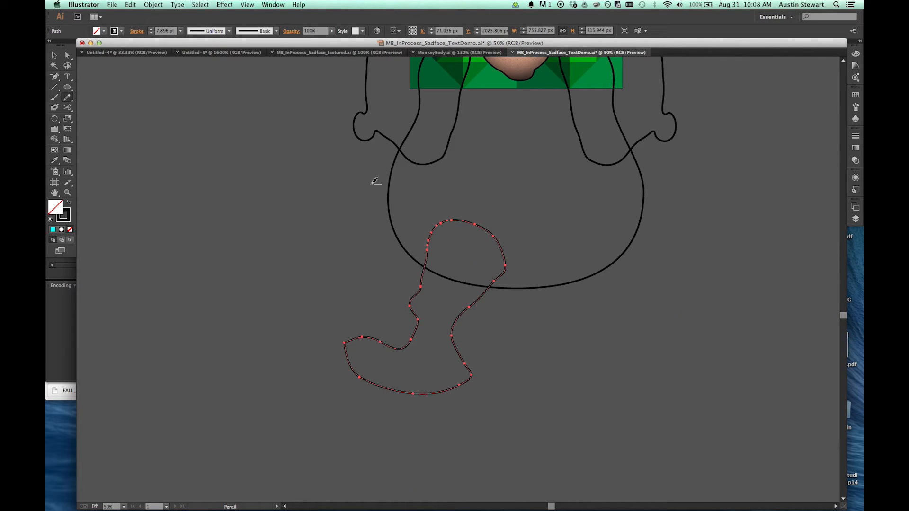
pyautogui.scroll(5, 366, 217)
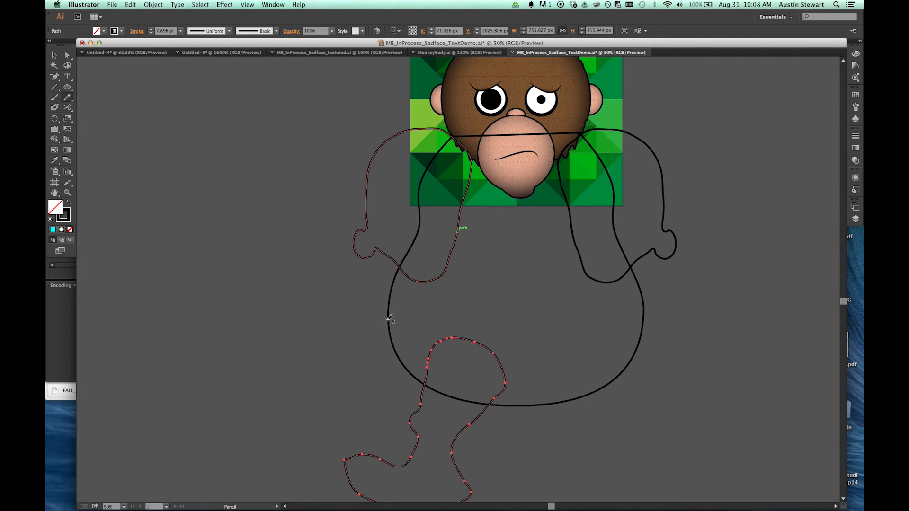
pyautogui.scroll(-5, 400, 377)
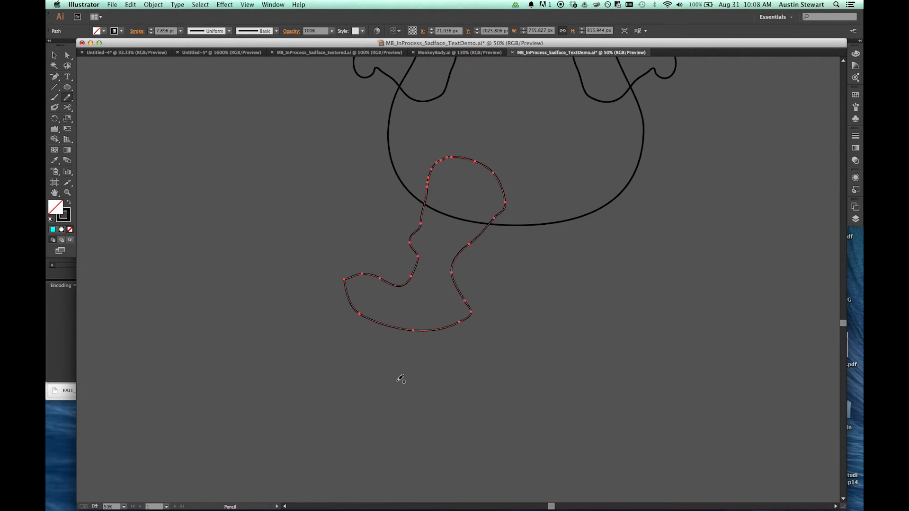
pyautogui.scroll(3, 401, 378)
# Delete the spur's end anchor point on the leg's outer edge and reconnect the open path ends with the Pencil tool
pyautogui.scroll(2, 400, 378)
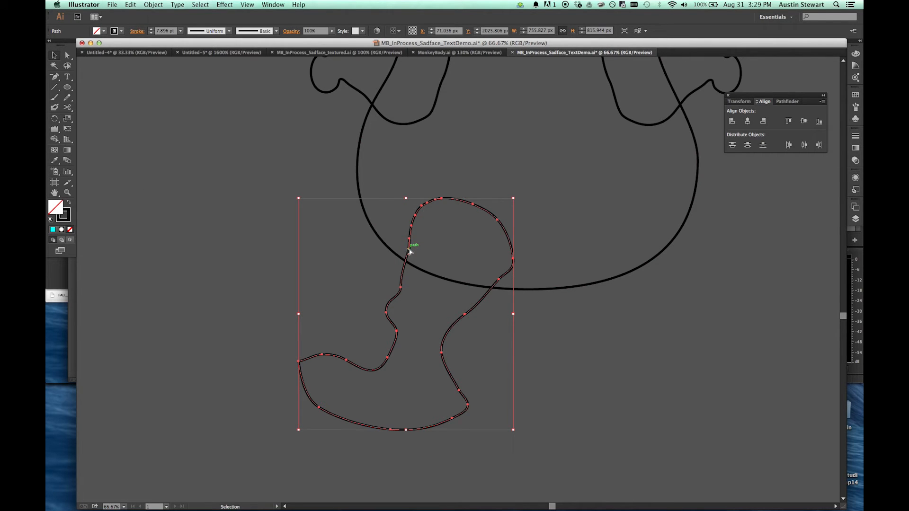
pyautogui.scroll(5, 410, 251)
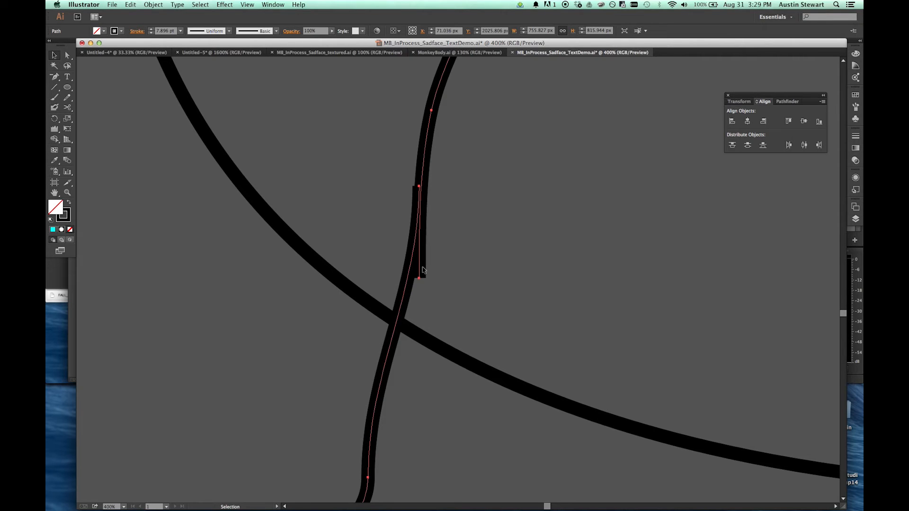
pyautogui.press('-')
pyautogui.click(419, 278)
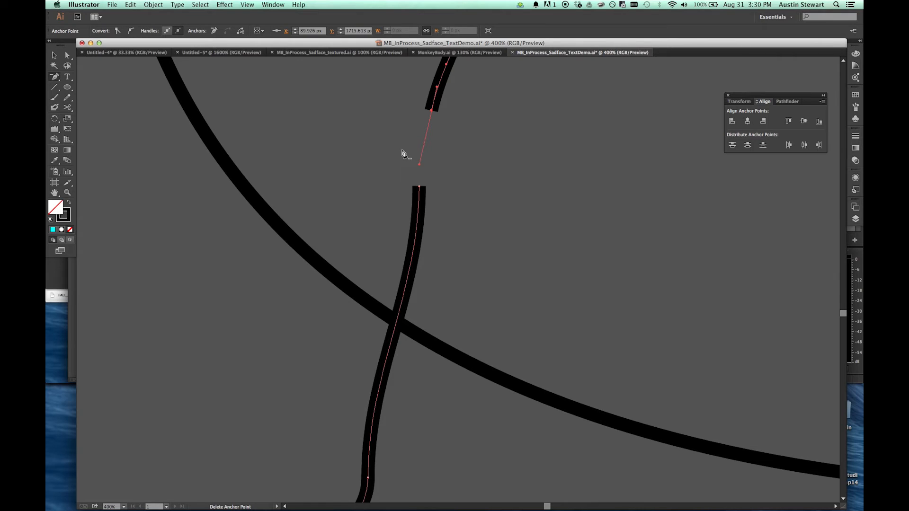
pyautogui.press('n')
pyautogui.moveTo(432, 109); pyautogui.dragTo(420, 185)
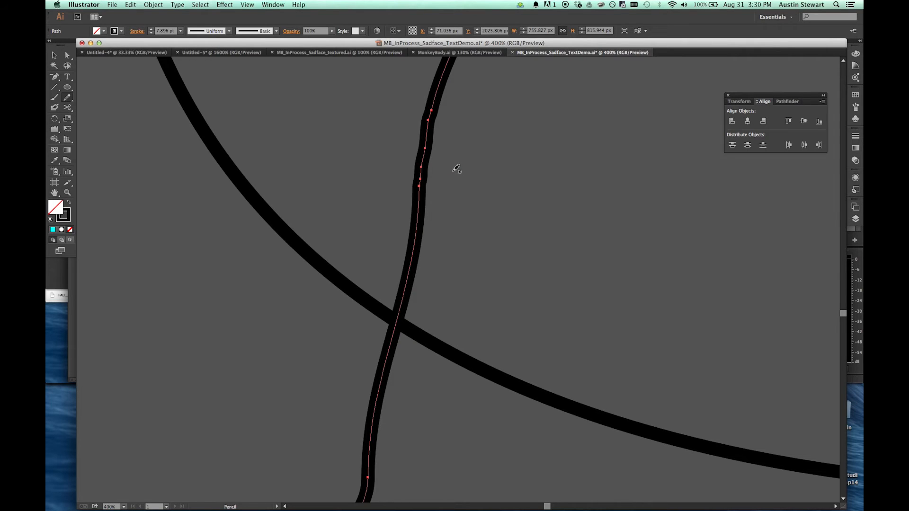
pyautogui.scroll(1, 456, 168)
pyautogui.scroll(-7, 457, 169)
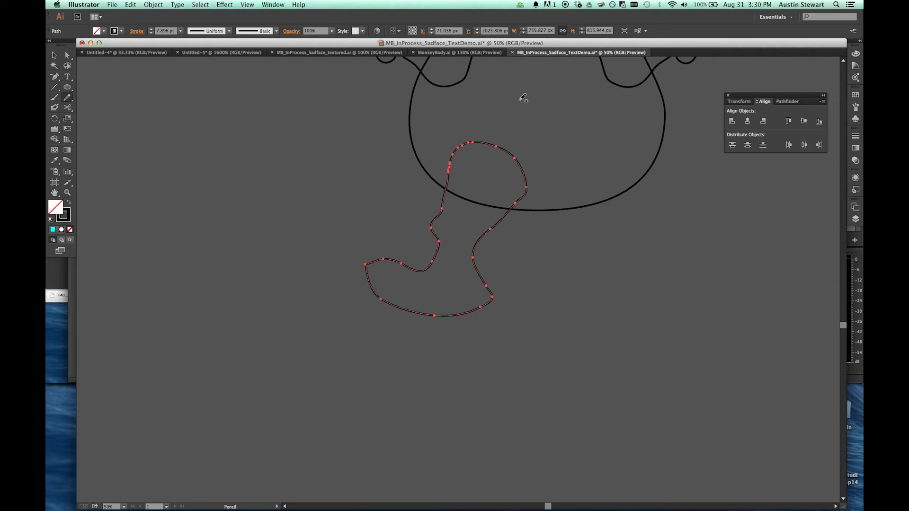
pyautogui.press('space')
pyautogui.moveTo(519, 97); pyautogui.dragTo(435, 243)
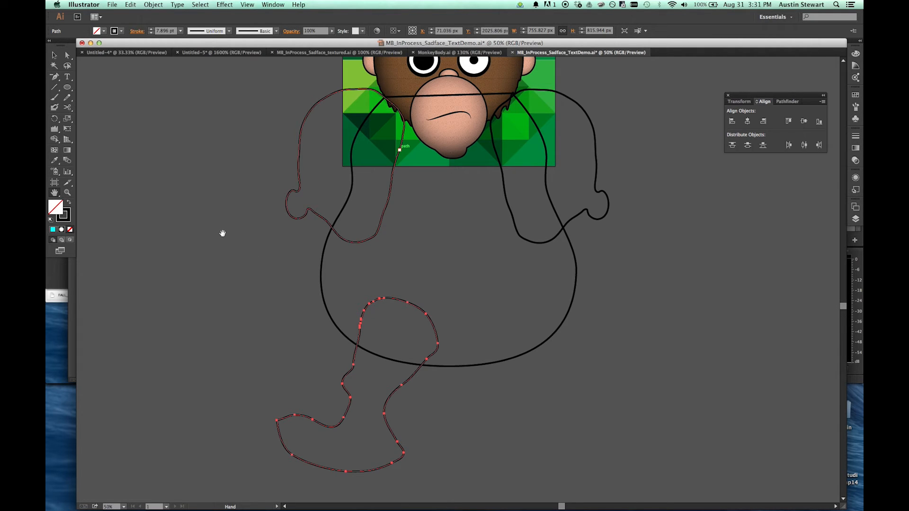
# Draw a tall ellipse about 366 by 849 px beside the monkey and a rounder one about 664 by 611 px overlapping its lower part
pyautogui.press('l')
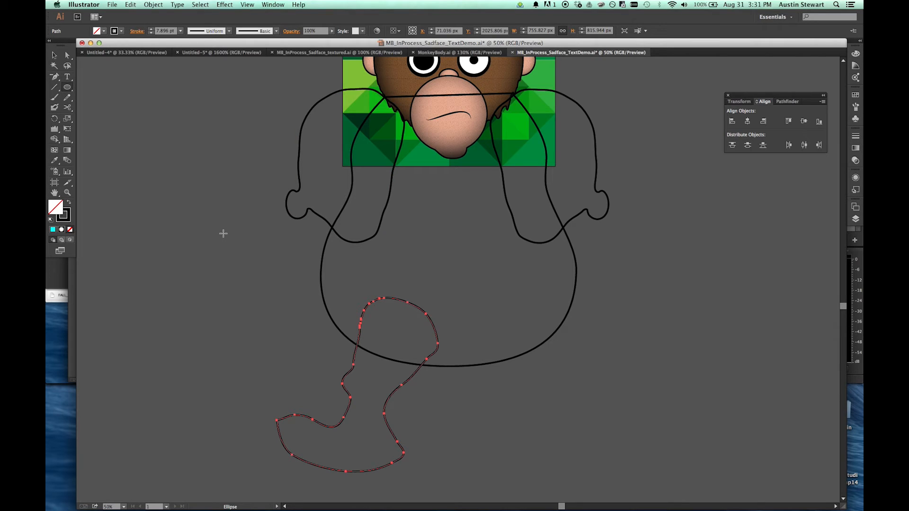
pyautogui.moveTo(162, 117); pyautogui.dragTo(238, 298)
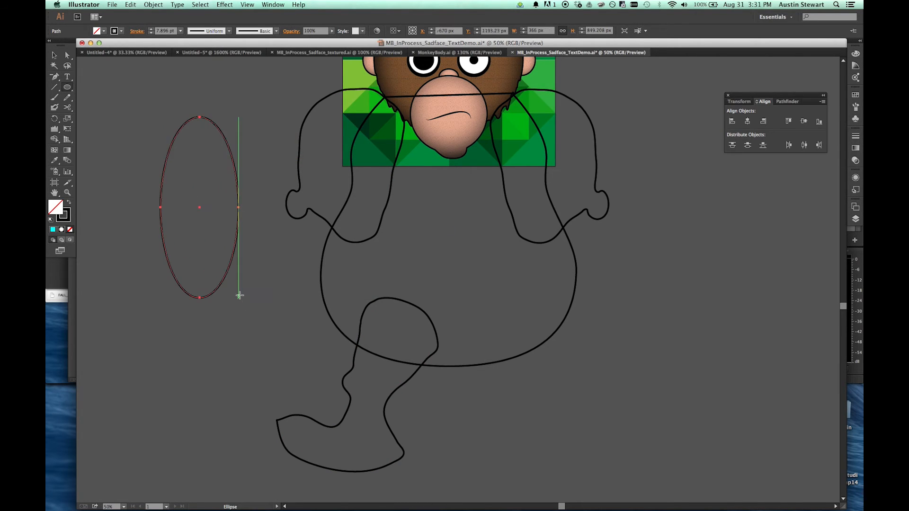
pyautogui.moveTo(127, 229); pyautogui.dragTo(269, 359)
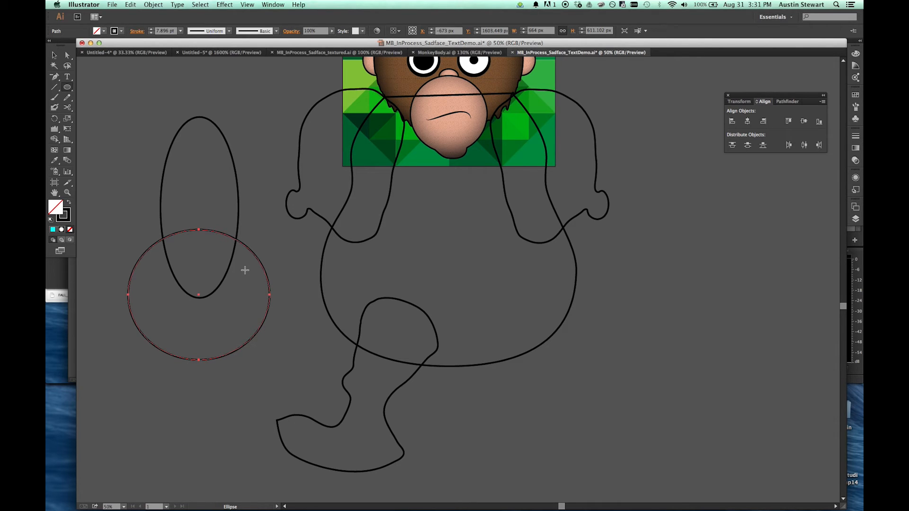
# Fill the rounder ellipse with cyan and the tall ellipse with RGB Magenta
pyautogui.press('v')
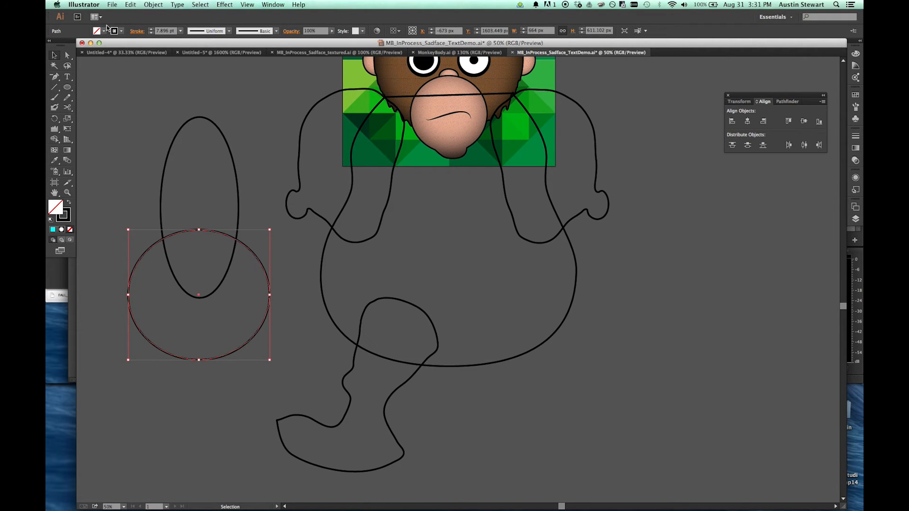
pyautogui.click(103, 31)
pyautogui.click(92, 49)
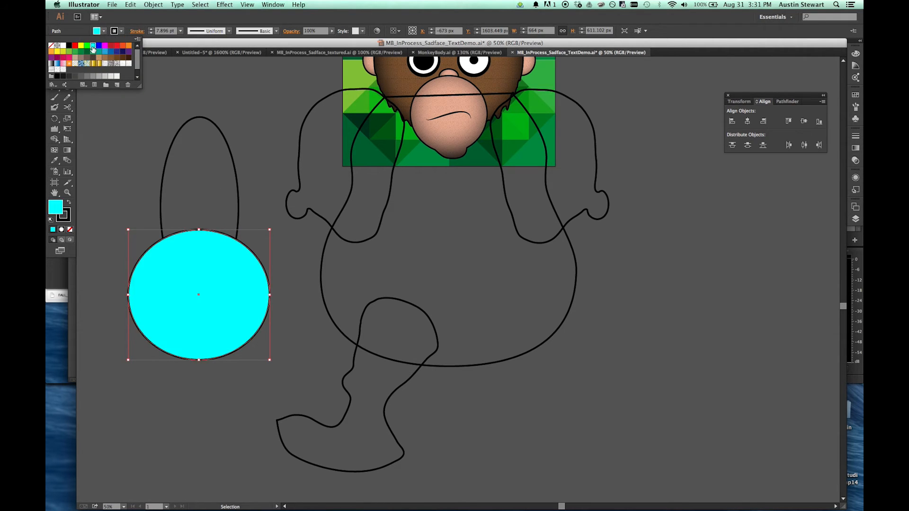
pyautogui.click(214, 125)
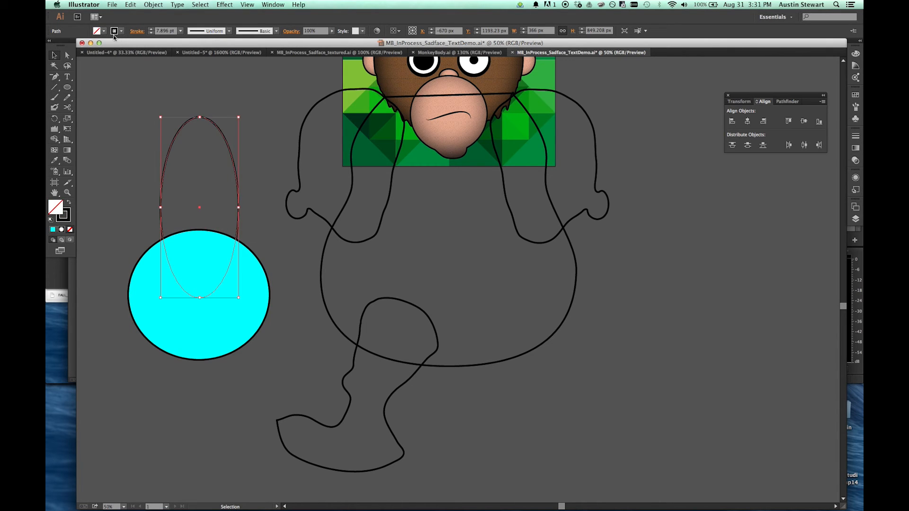
pyautogui.click(103, 31)
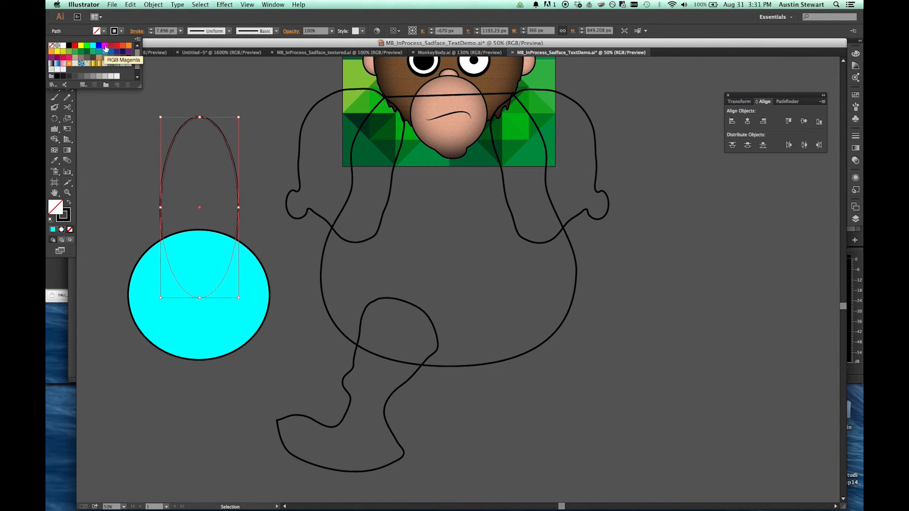
pyautogui.click(104, 46)
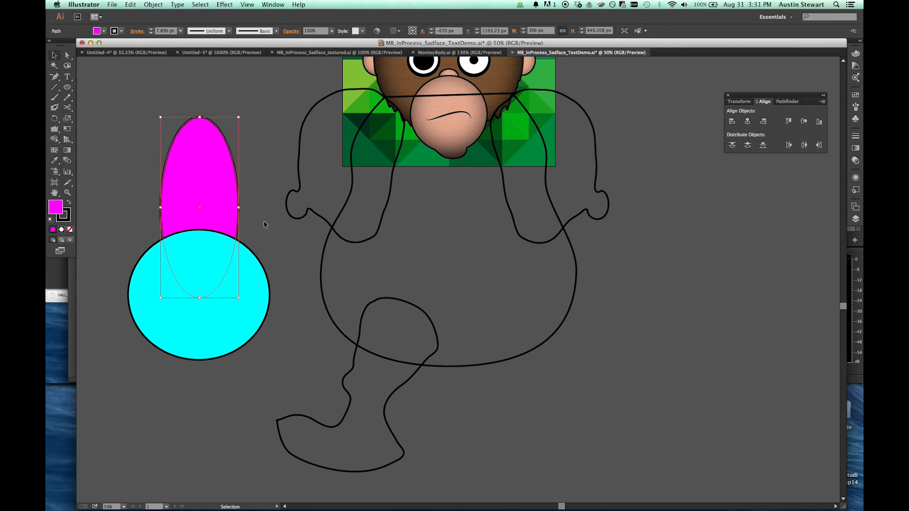
pyautogui.click(278, 303)
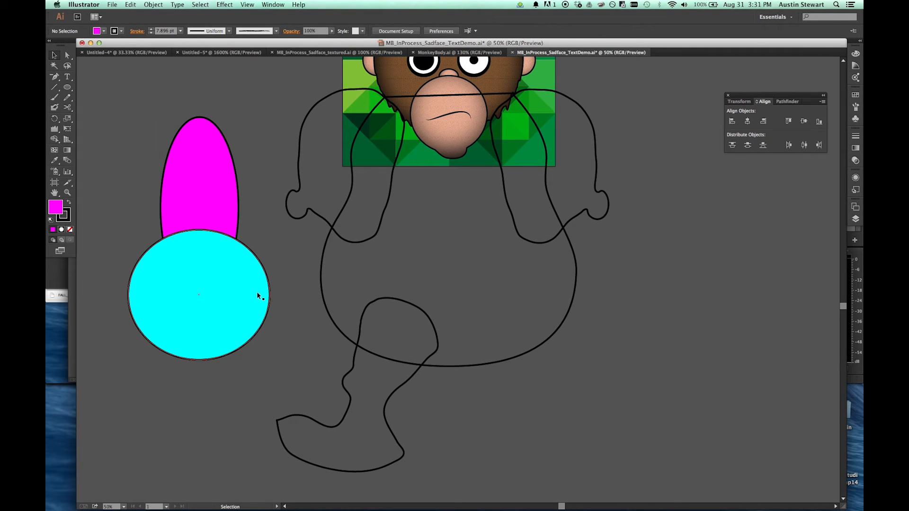
# Select both ellipses and split off their overlapping area as a separate shape with the Shape Builder tool
pyautogui.click(256, 291)
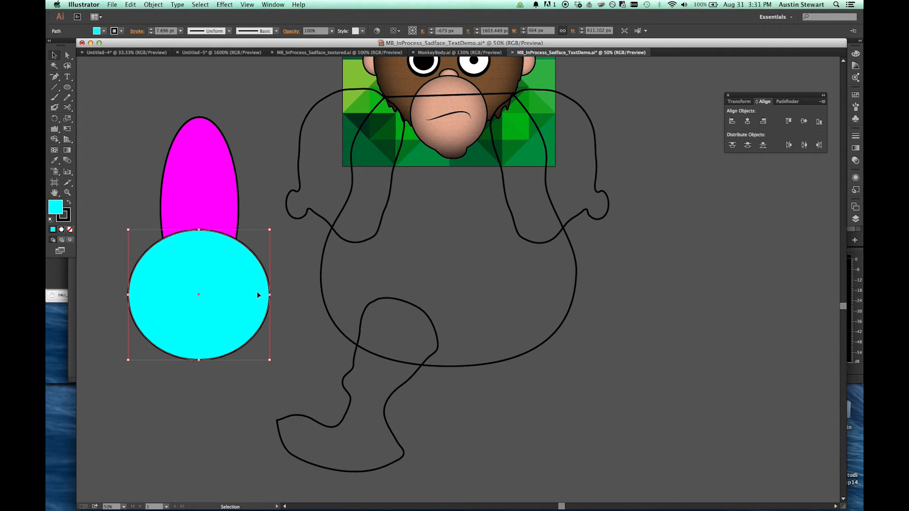
pyautogui.keyDown('shift'); pyautogui.click(233, 195); pyautogui.keyUp('shift')
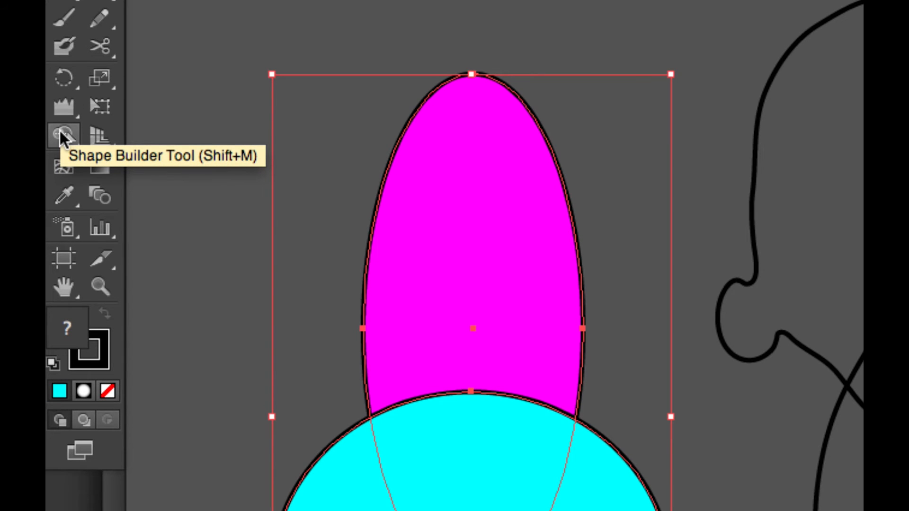
pyautogui.click(63, 137)
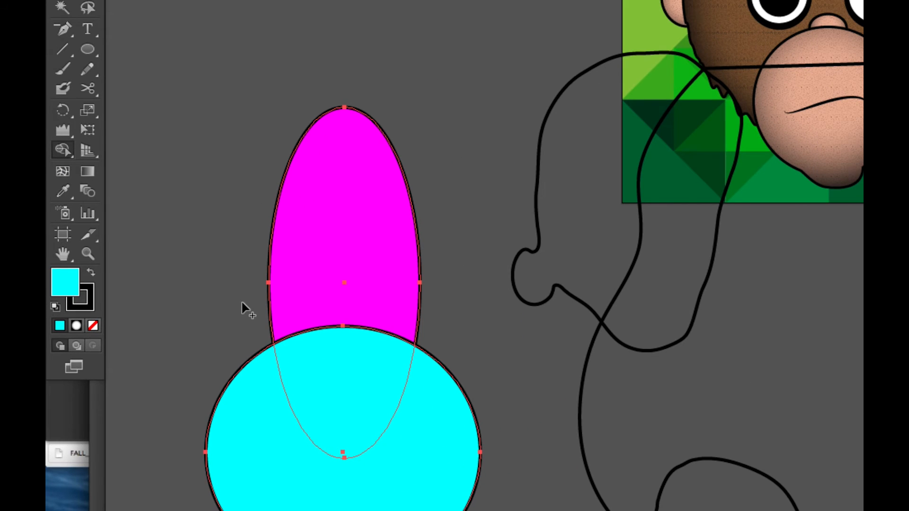
pyautogui.scroll(-8, 244, 305)
pyautogui.scroll(6, 242, 303)
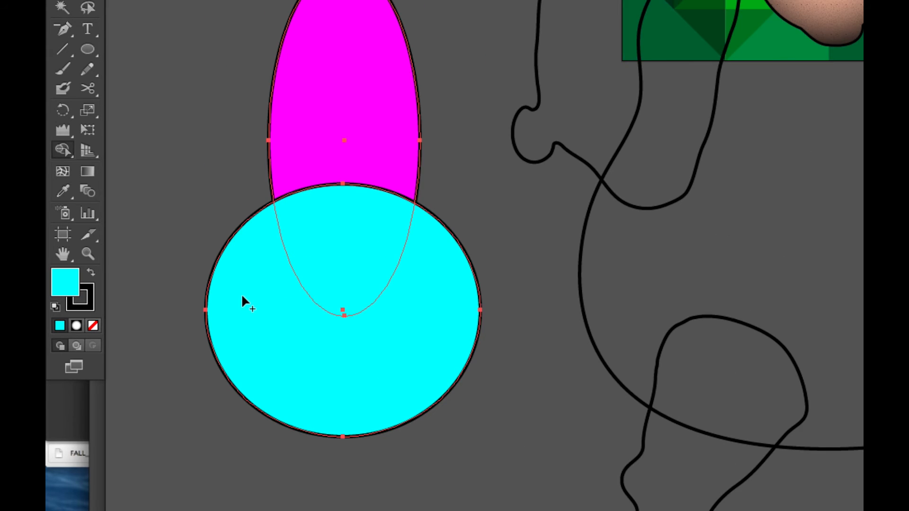
pyautogui.scroll(1, 241, 297)
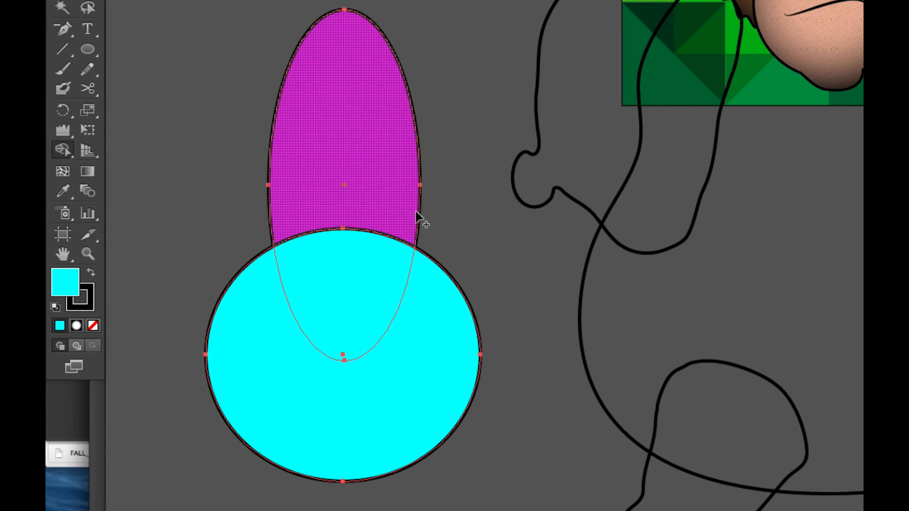
pyautogui.click(338, 281)
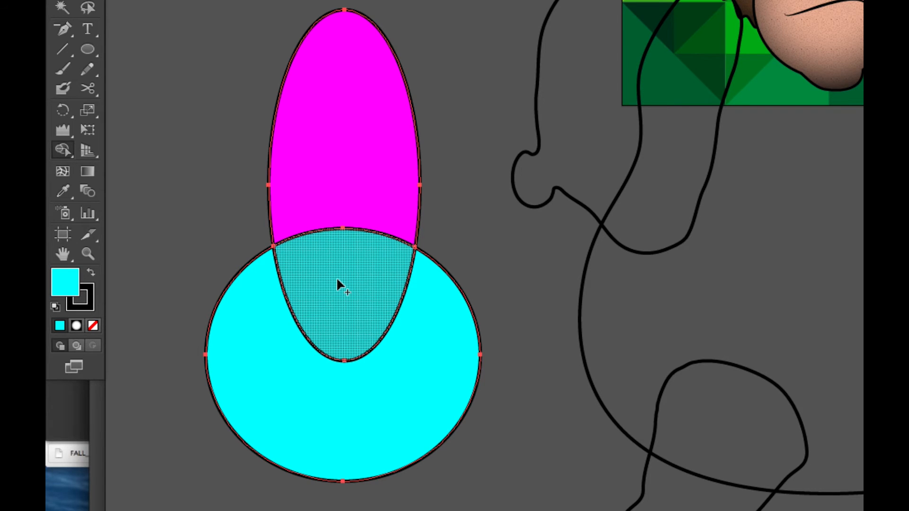
# Move the magenta piece, the overlap piece and the cyan crescent slightly apart
pyautogui.press('v')
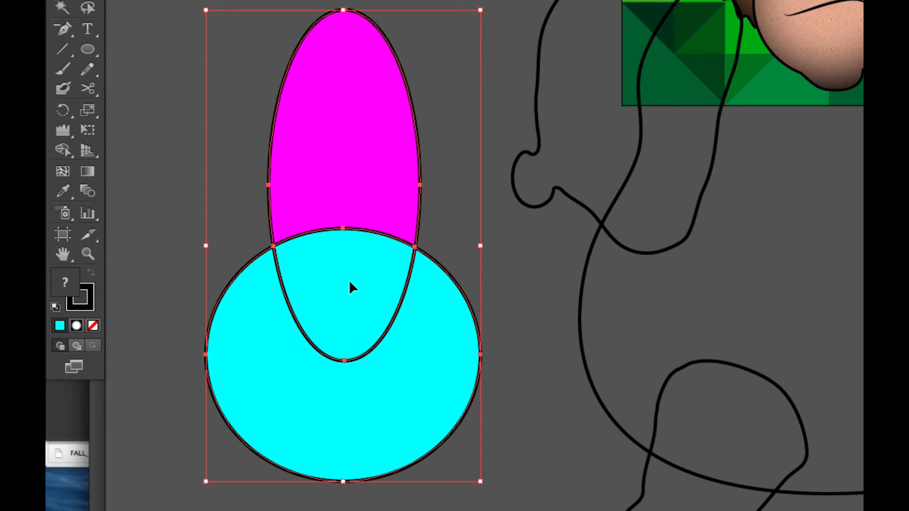
pyautogui.click(145, 122)
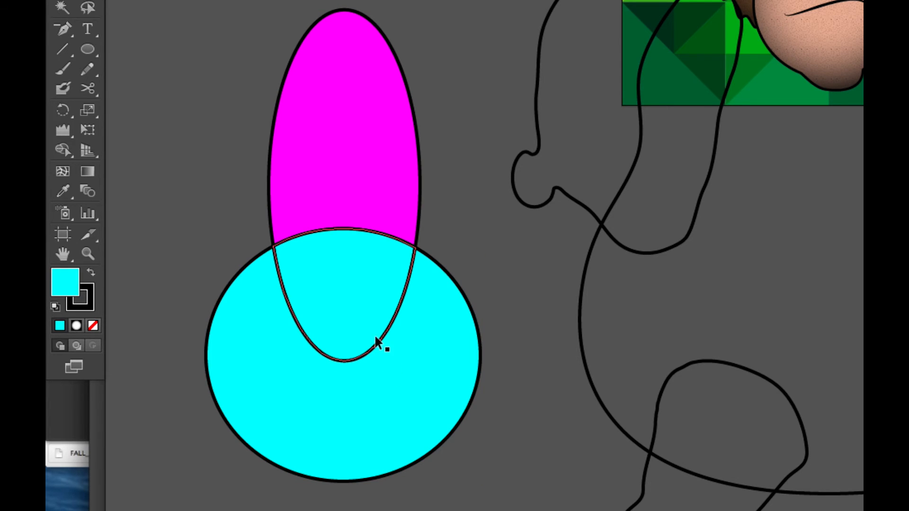
pyautogui.click(343, 284)
pyautogui.click(448, 380)
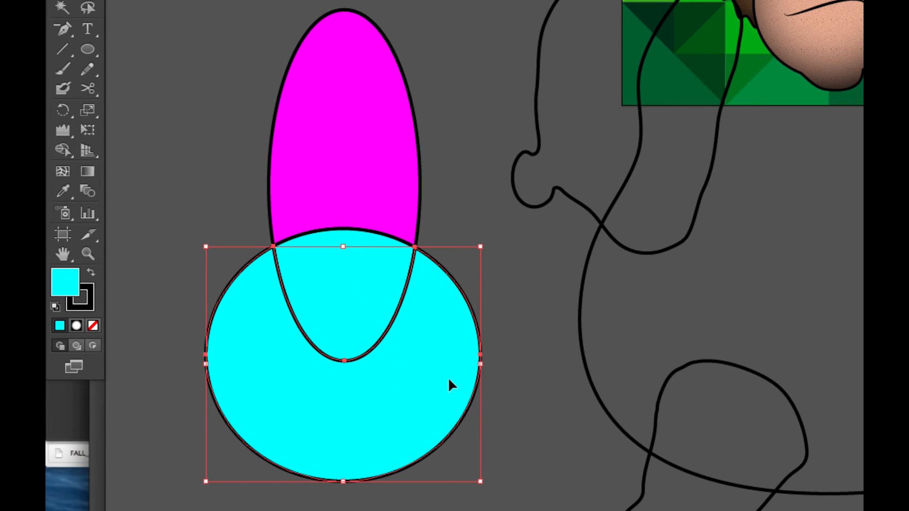
pyautogui.moveTo(351, 399); pyautogui.dragTo(351, 415)
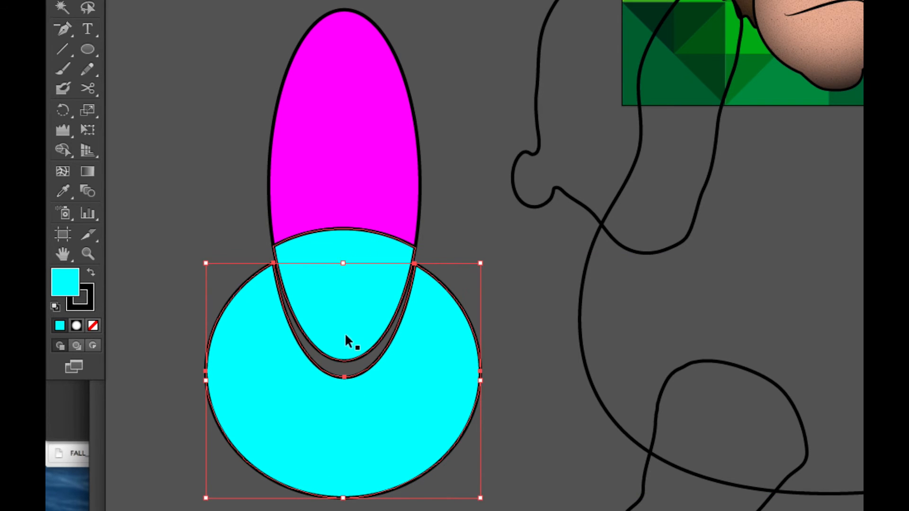
pyautogui.moveTo(343, 316); pyautogui.dragTo(341, 321)
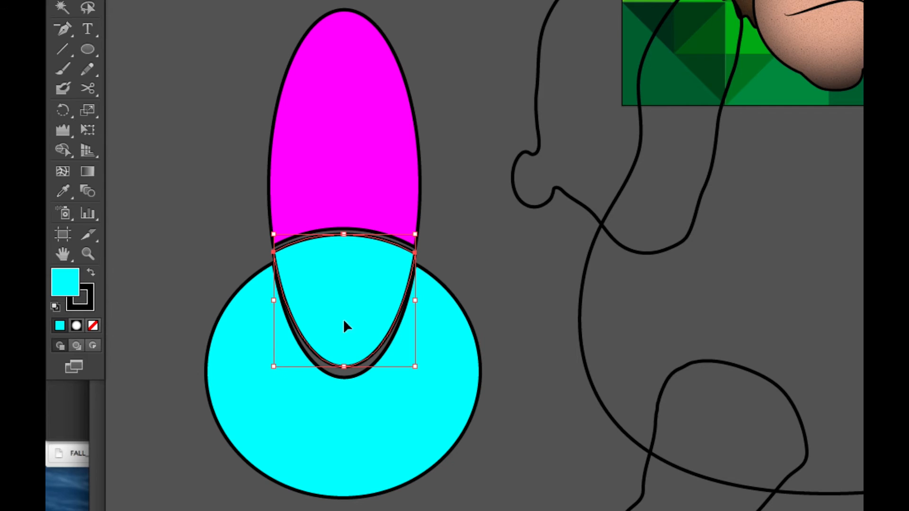
pyautogui.moveTo(353, 111); pyautogui.dragTo(351, 87)
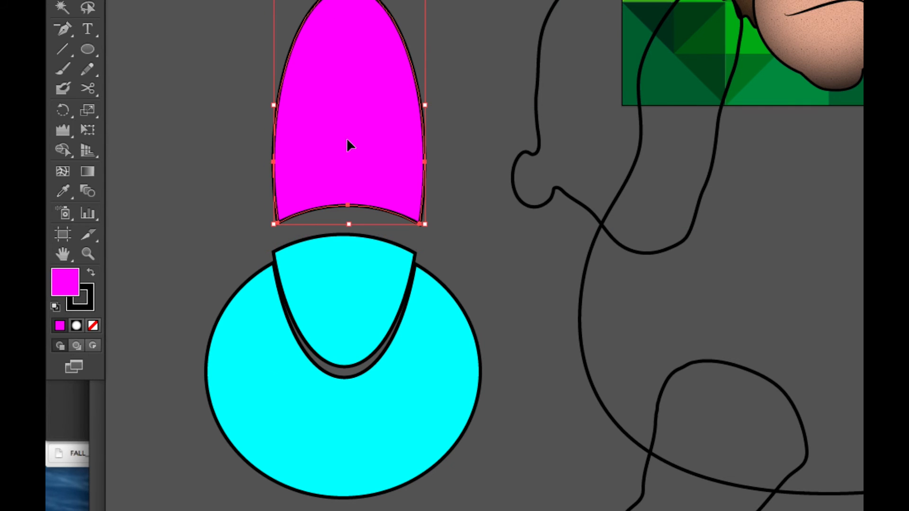
pyautogui.moveTo(337, 276); pyautogui.dragTo(339, 253)
pyautogui.moveTo(376, 422); pyautogui.dragTo(378, 440)
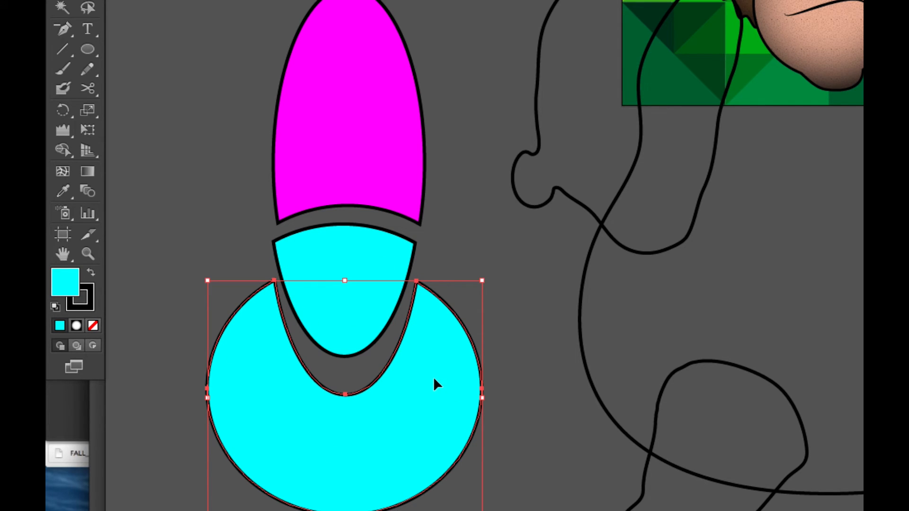
# Undo the piece moves and the Shape Builder split, back to the two whole overlapping ellipses
pyautogui.press('a')
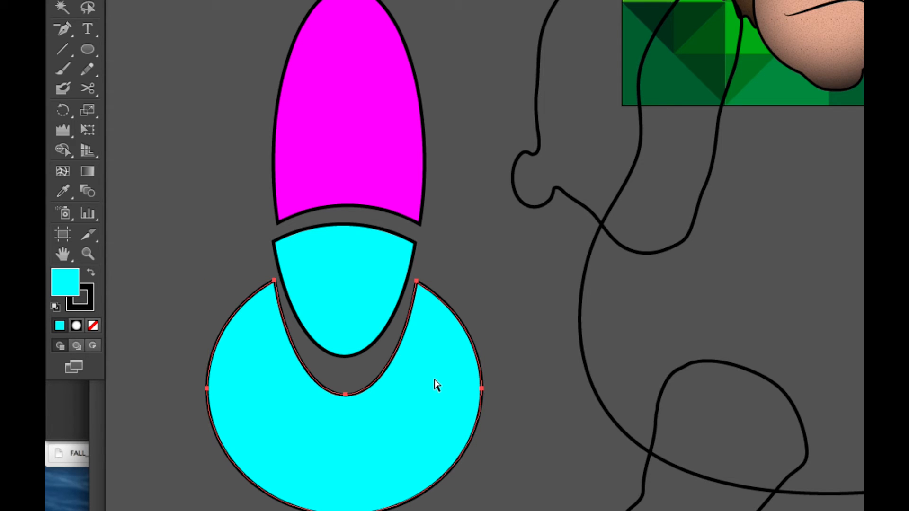
pyautogui.hotkey('ctrl', 'z')
pyautogui.hotkey('ctrl', 'z')
pyautogui.hotkey('ctrl', 'z')
pyautogui.hotkey('ctrl', 'z')
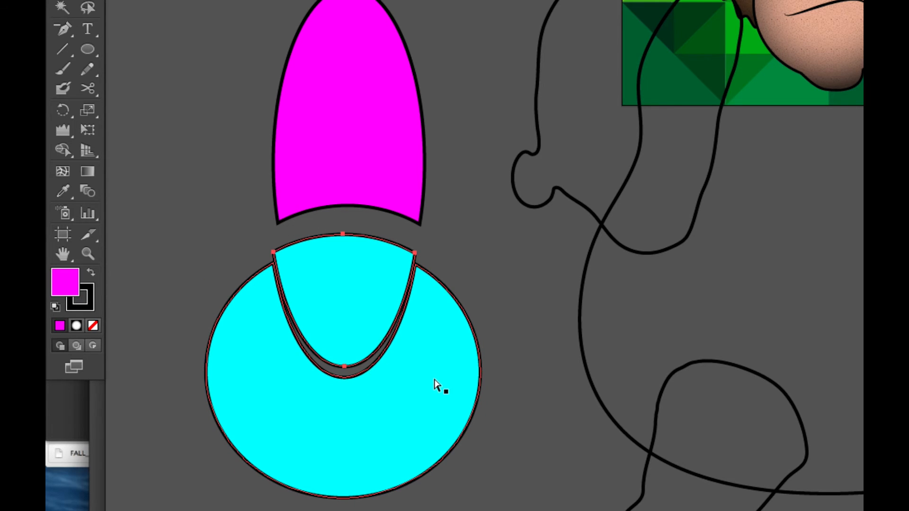
pyautogui.hotkey('ctrl', 'z')
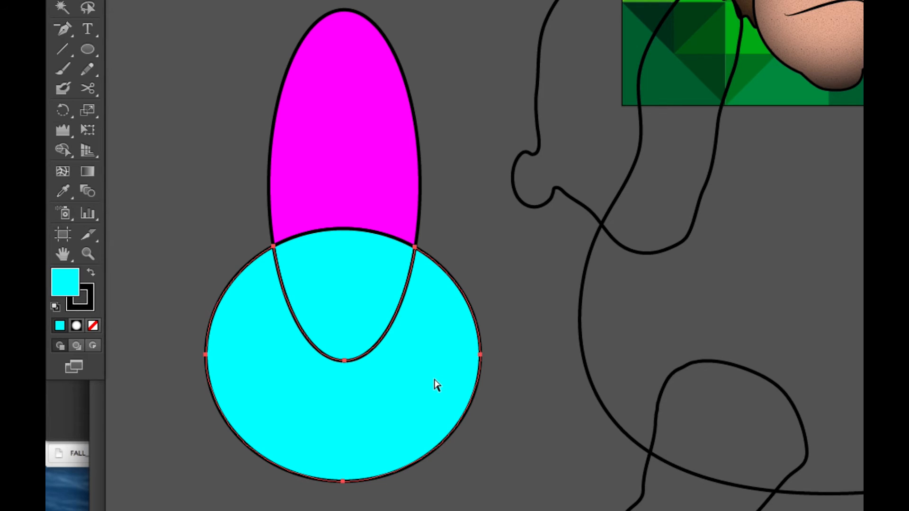
pyautogui.hotkey('ctrl', 'z')
pyautogui.press('v')
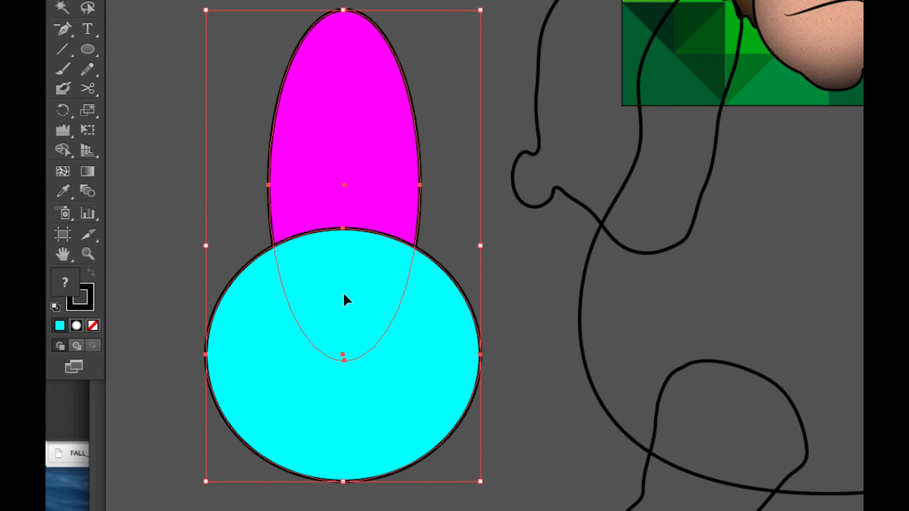
# Remove the cyan area outside the overlap with the Shape Builder tool and move the remaining cyan piece
pyautogui.click(63, 150)
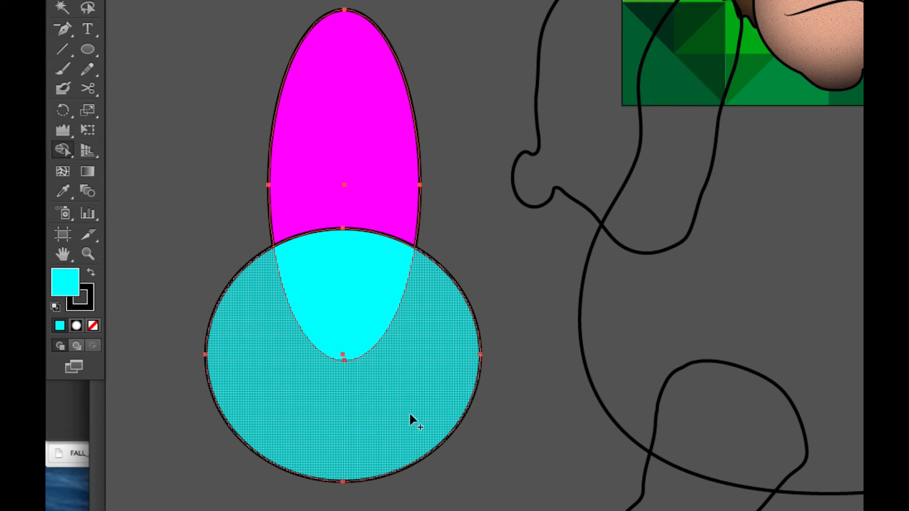
pyautogui.keyDown('alt'); pyautogui.click(422, 359); pyautogui.keyUp('alt')
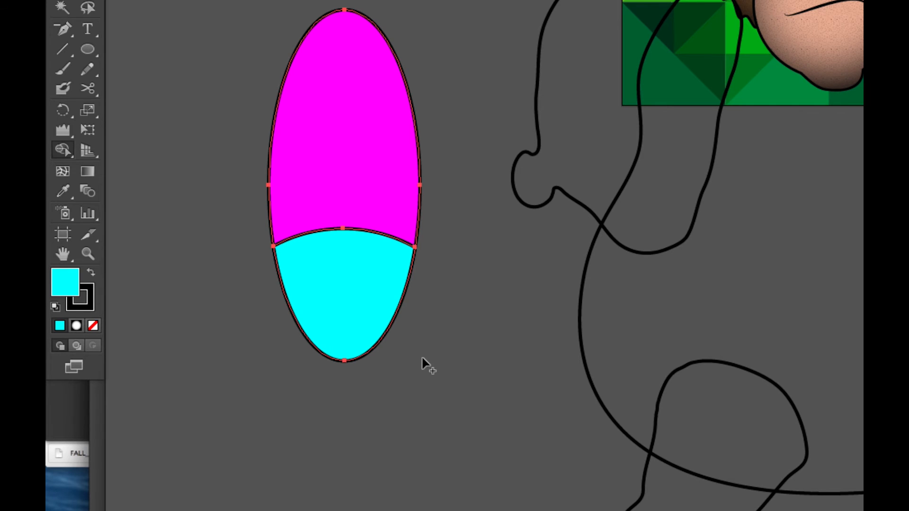
pyautogui.press('v')
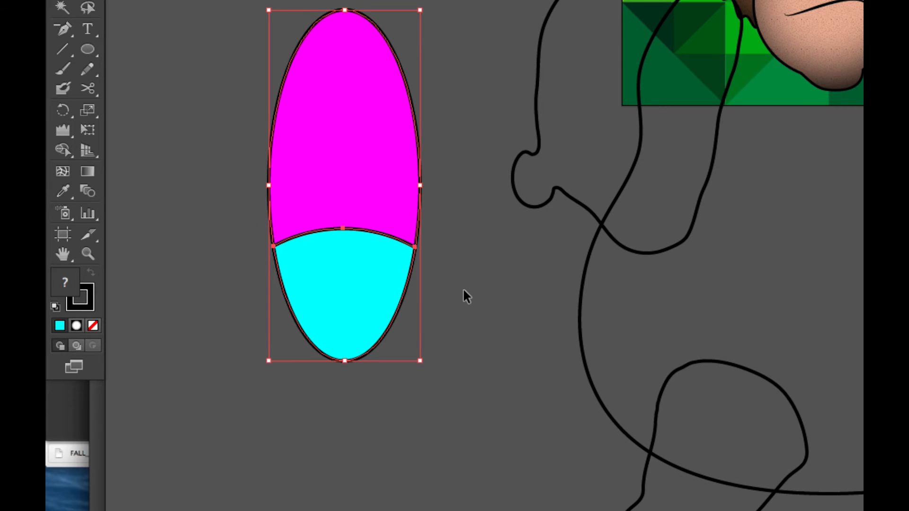
pyautogui.click(384, 289)
pyautogui.moveTo(367, 286); pyautogui.dragTo(329, 314)
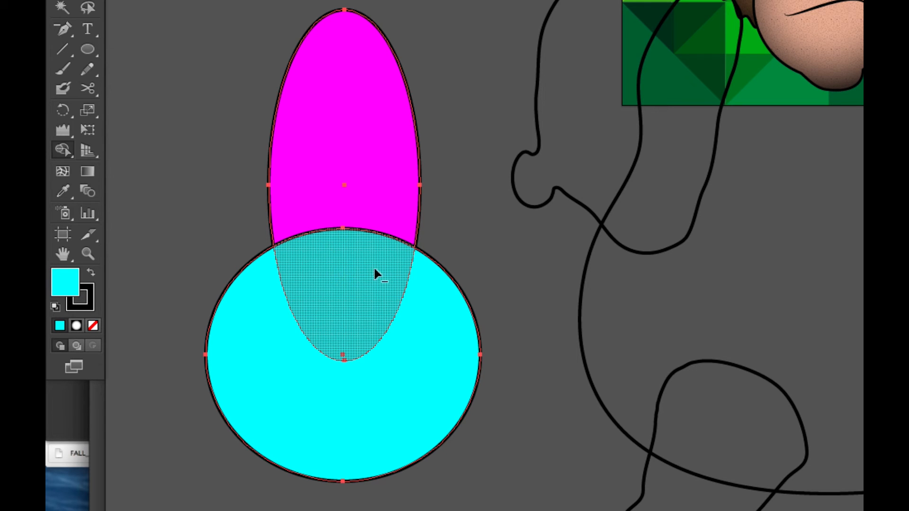
# Subtract the overlap between the two ellipses with the Shape Builder tool and delete the remaining practice shapes
pyautogui.keyDown('alt'); pyautogui.click(347, 274); pyautogui.keyUp('alt')
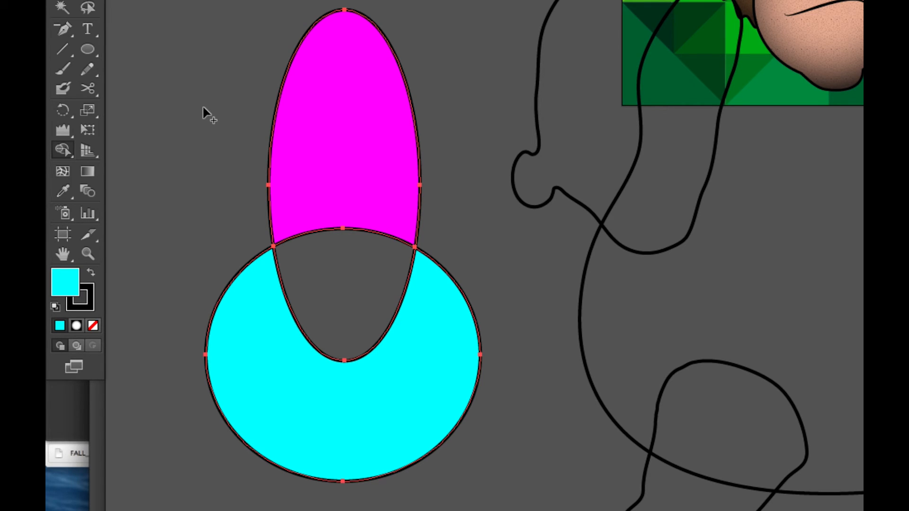
pyautogui.press('Delete')
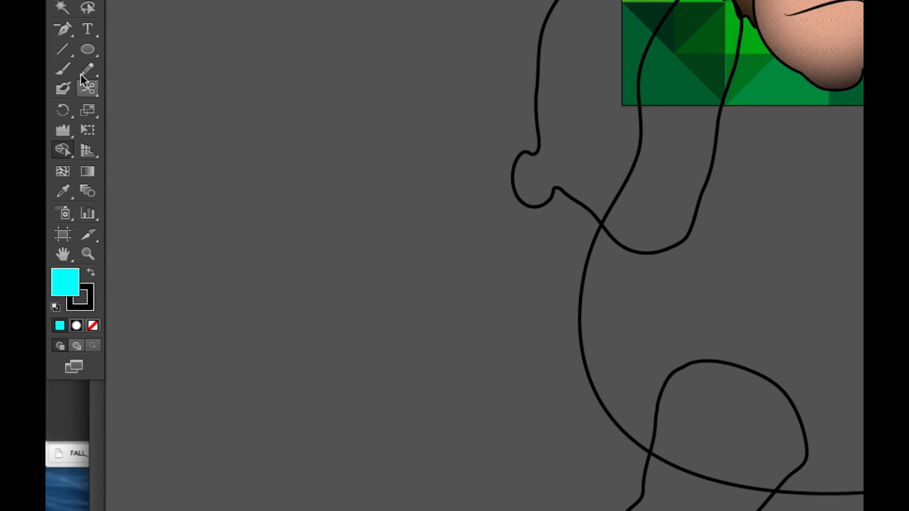
# Draw a tall ellipse centred on the torso outline's bottom anchor with the Ellipse tool, narrower than the torso
pyautogui.click(87, 49)
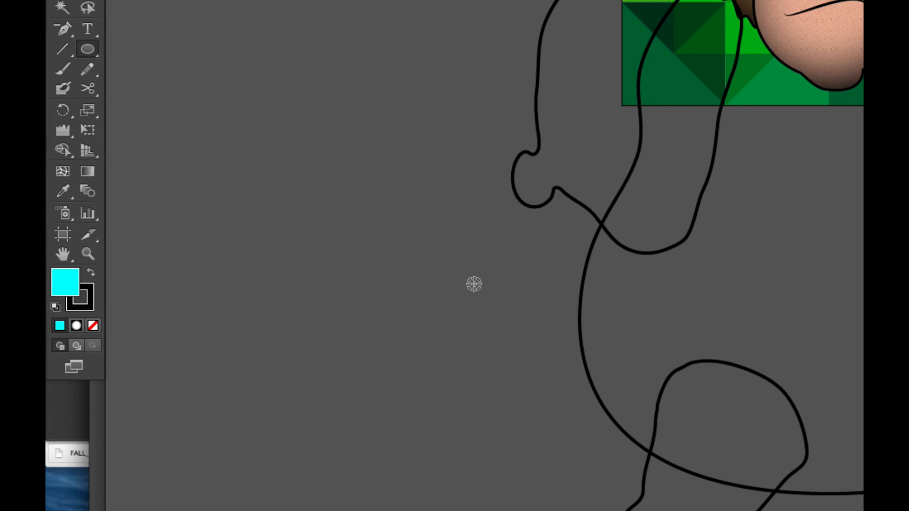
pyautogui.hscroll(-8, 475, 284)
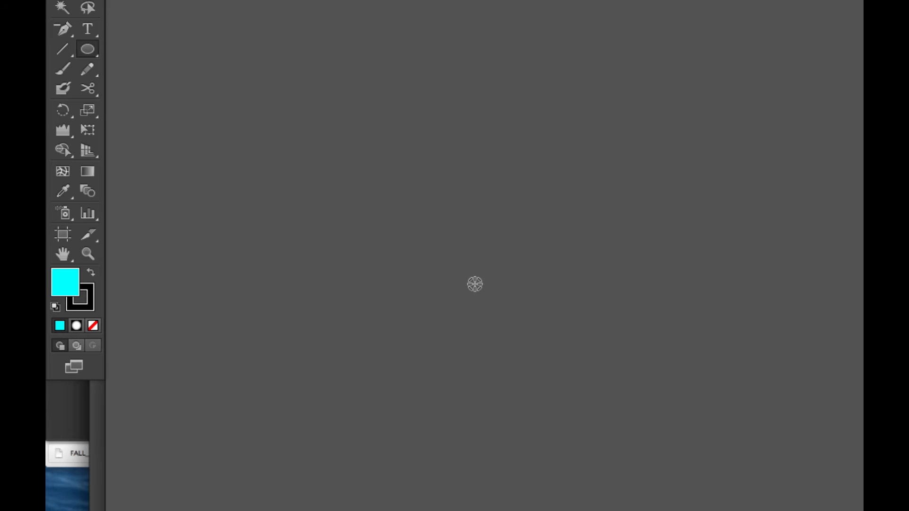
pyautogui.scroll(-3, 474, 284)
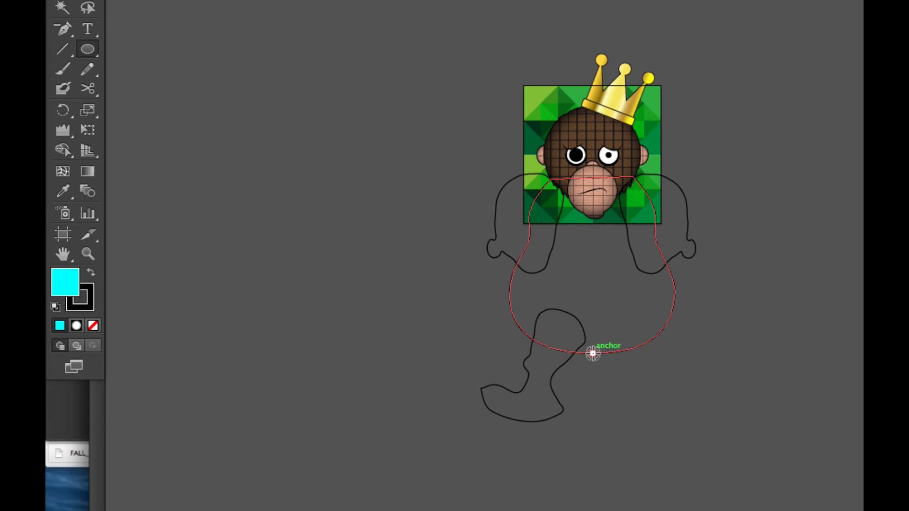
pyautogui.moveTo(593, 353); pyautogui.dragTo(657, 465)
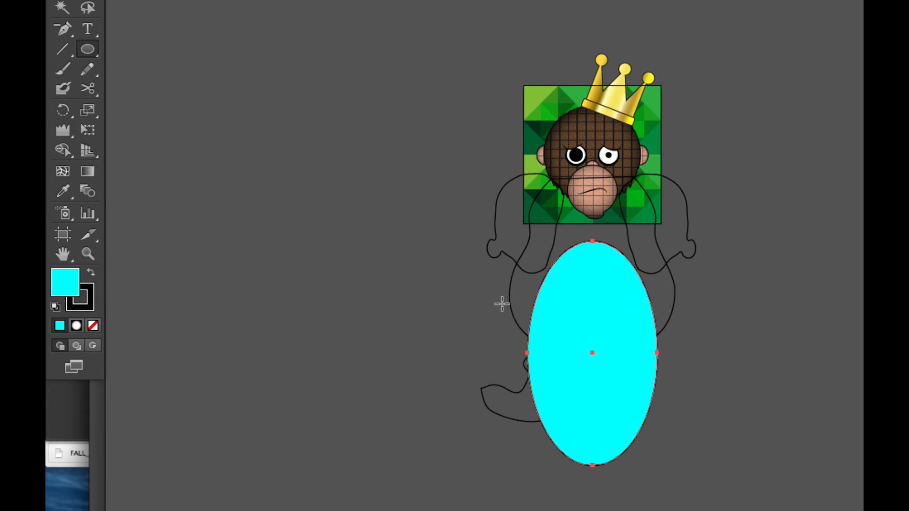
# Remove the part of the cyan ellipse that extends below the torso outline with the Shape Builder tool
pyautogui.press('v')
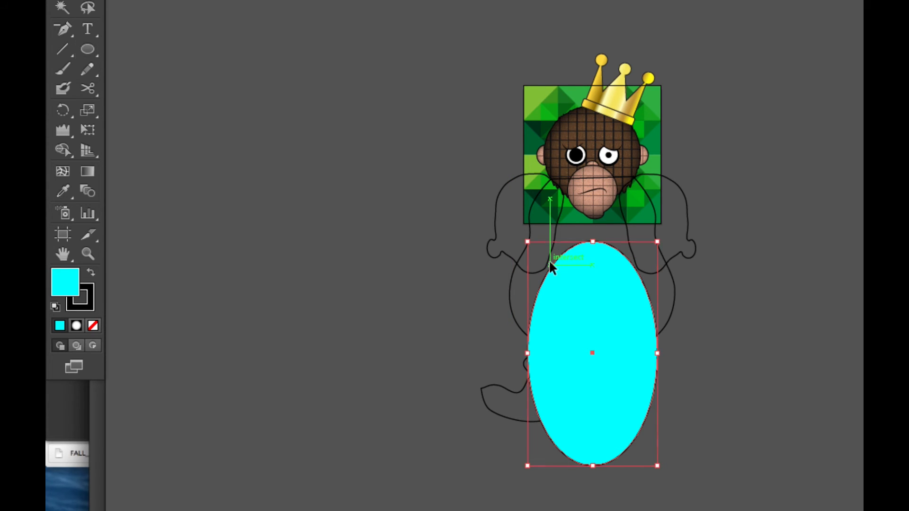
pyautogui.keyDown('shift'); pyautogui.click(509, 288); pyautogui.keyUp('shift')
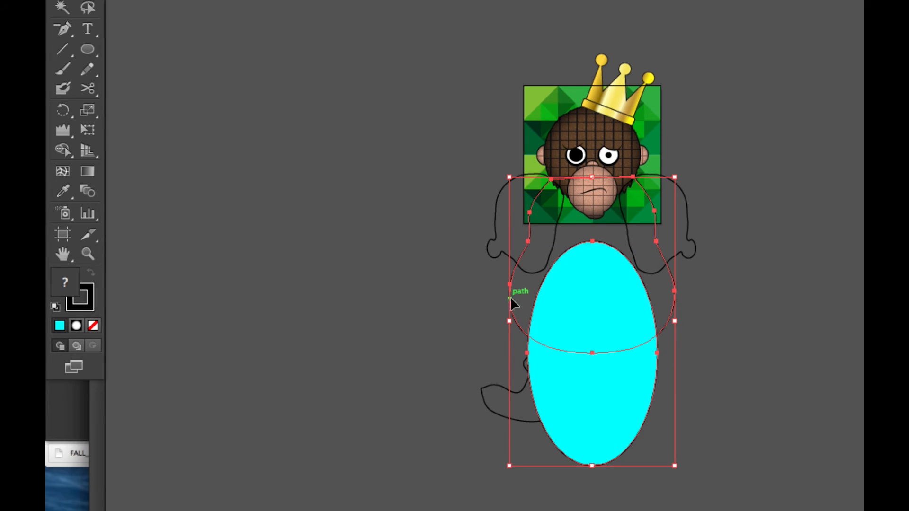
pyautogui.click(63, 150)
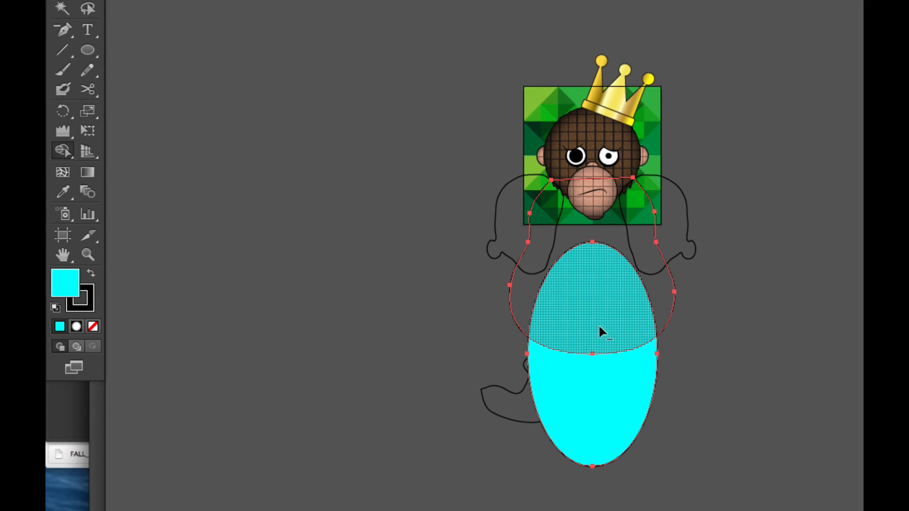
pyautogui.keyDown('alt'); pyautogui.click(609, 401); pyautogui.keyUp('alt')
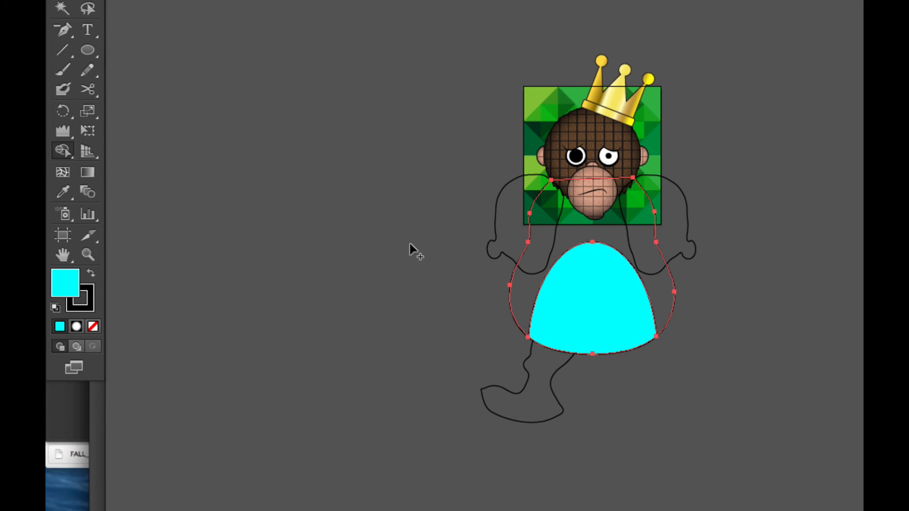
# Set the fill of the remaining cyan belly shape to None, then deselect it
pyautogui.press('v')
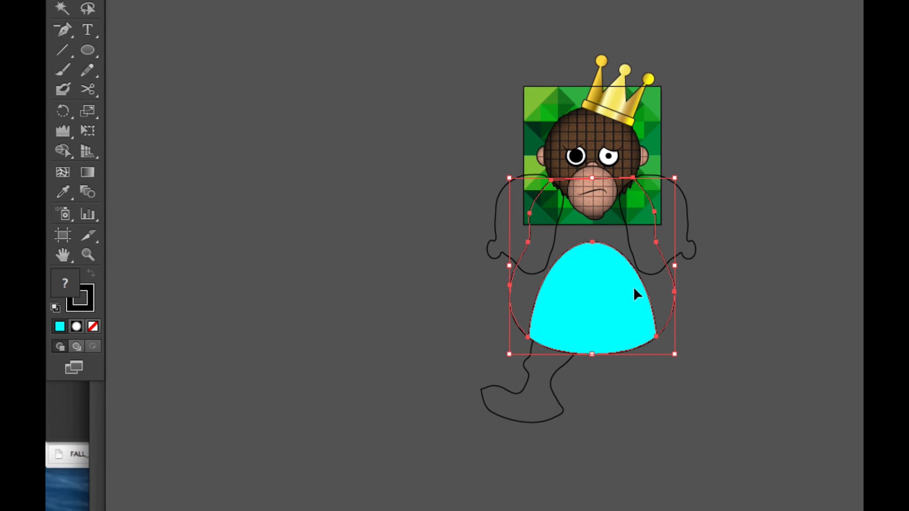
pyautogui.click(327, 278)
pyautogui.click(592, 305)
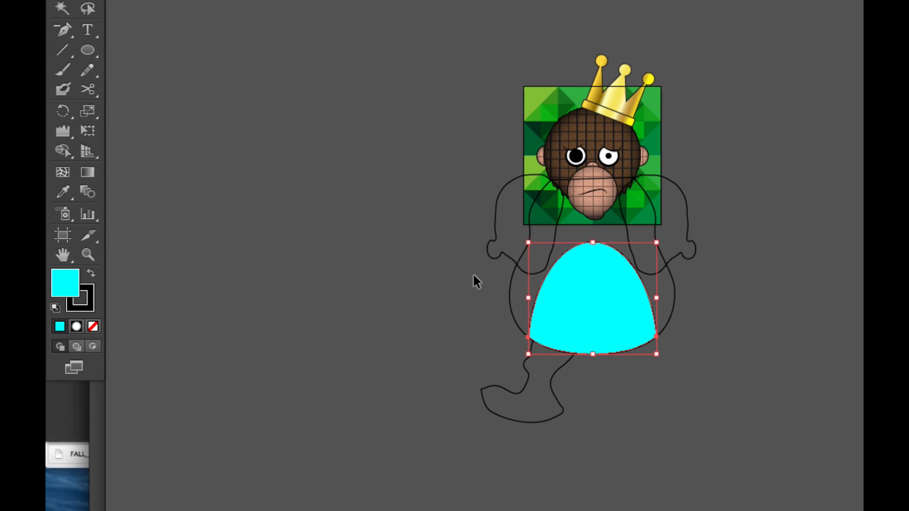
pyautogui.click(93, 327)
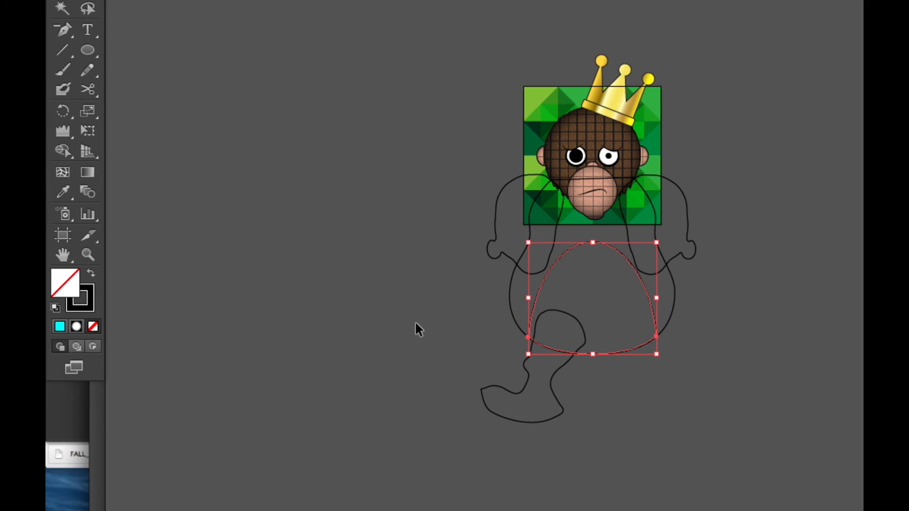
pyautogui.click(463, 256)
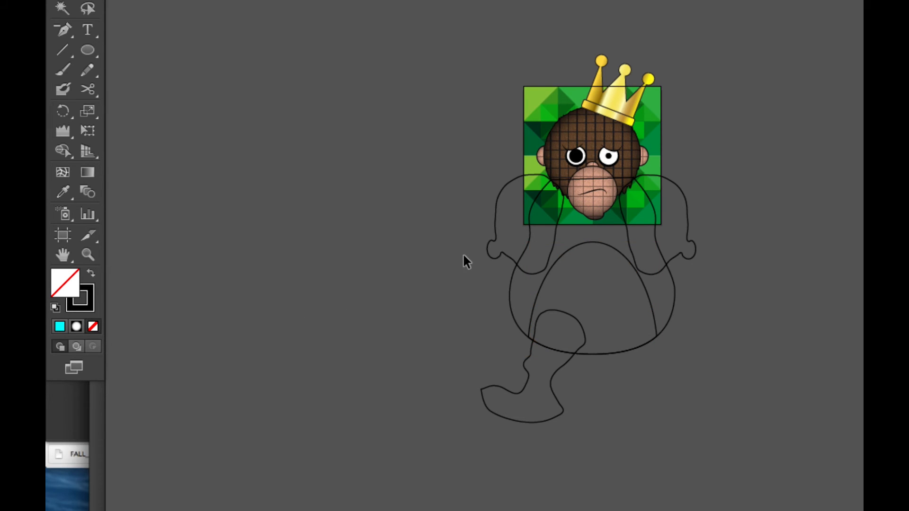
# Draw a closed Pencil path with a zigzag edge across the ankle and a wide loop around the upper leg
pyautogui.click(563, 363)
pyautogui.click(512, 365)
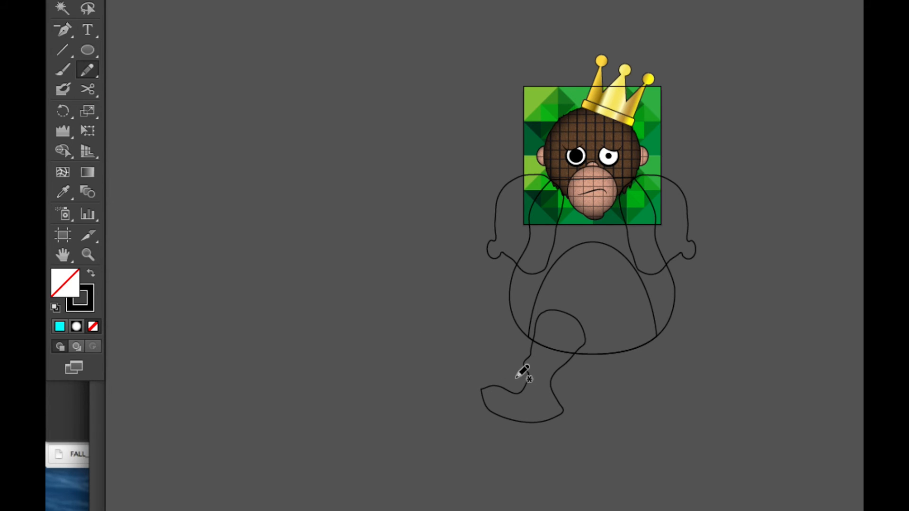
pyautogui.moveTo(517, 377); pyautogui.dragTo(563, 388)
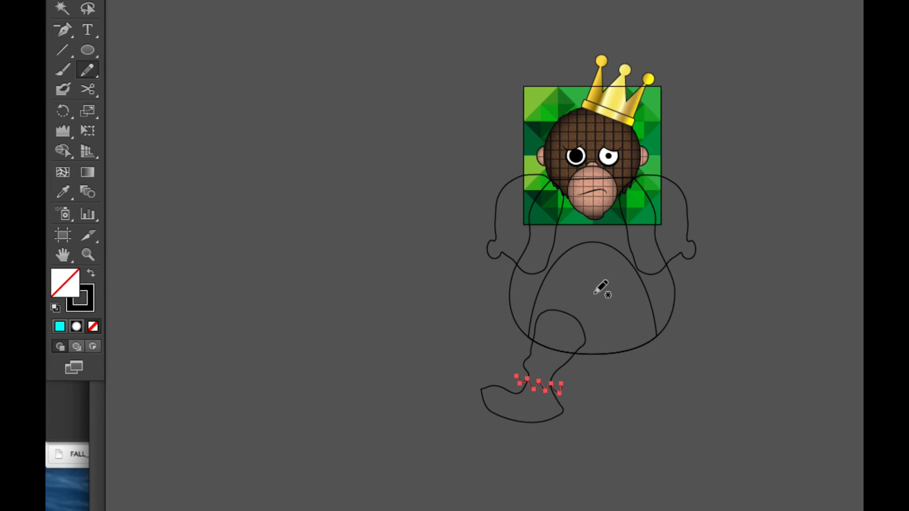
pyautogui.moveTo(562, 383)
pyautogui.mouseDown()
pyautogui.moveTo(603, 351)
pyautogui.moveTo(605, 320)
pyautogui.moveTo(582, 299)
pyautogui.moveTo(549, 290)
pyautogui.moveTo(519, 293)
pyautogui.moveTo(491, 314)
pyautogui.moveTo(488, 348)
pyautogui.moveTo(520, 372)
pyautogui.mouseUp()
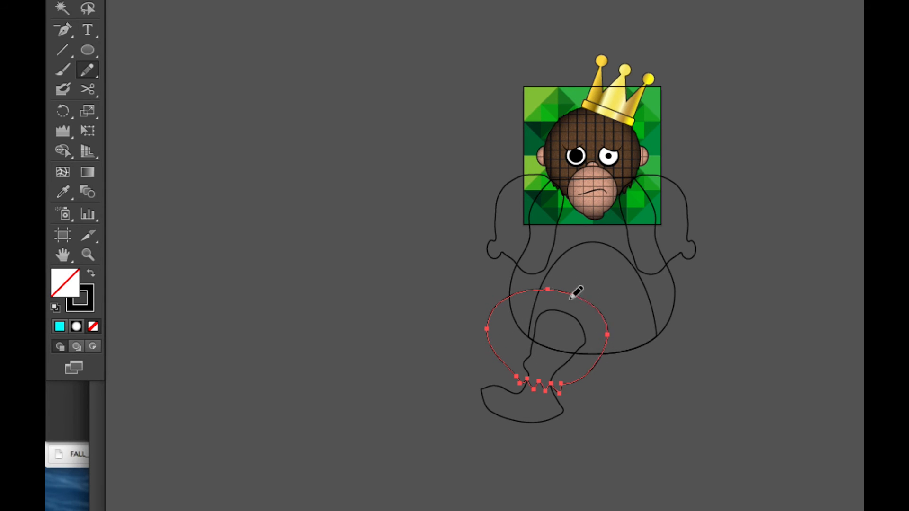
# Remove the pencil loop area outside the leg with the Shape Builder tool, keeping the zigzag edge at the ankle
pyautogui.press('v')
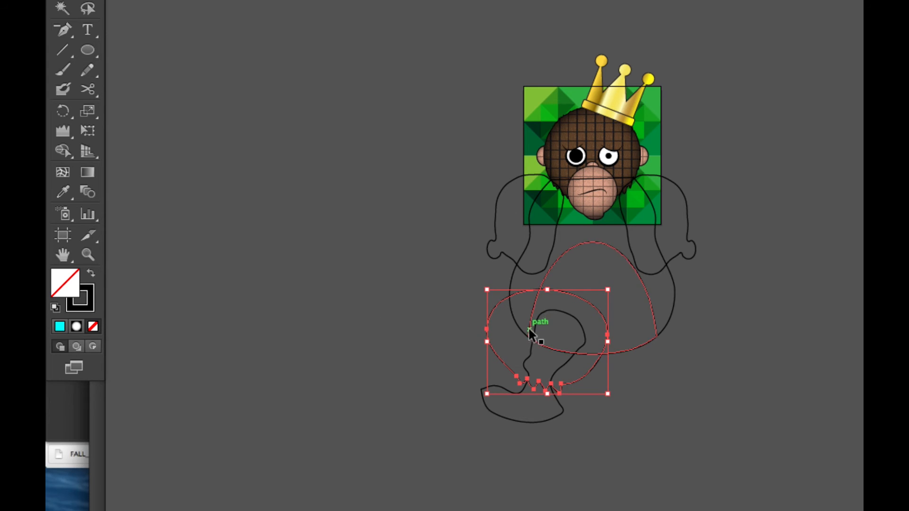
pyautogui.keyDown('shift'); pyautogui.click(528, 358); pyautogui.keyUp('shift')
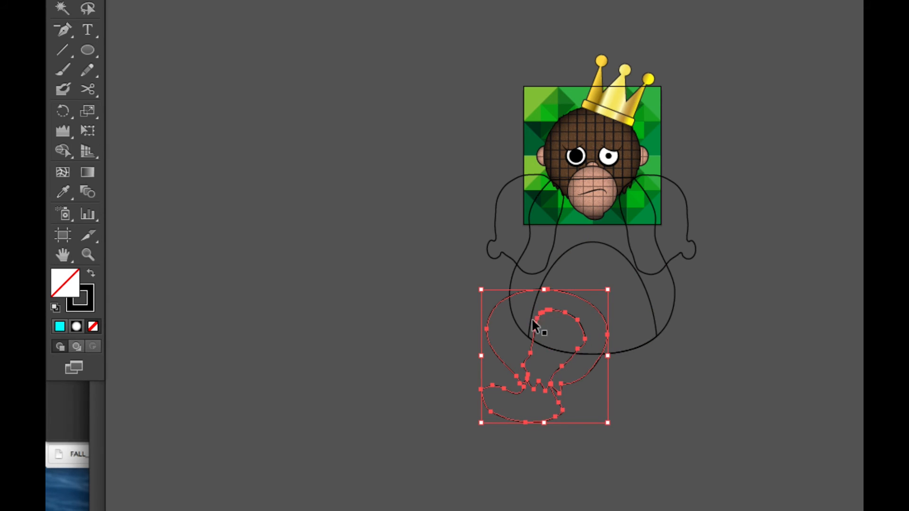
pyautogui.click(63, 151)
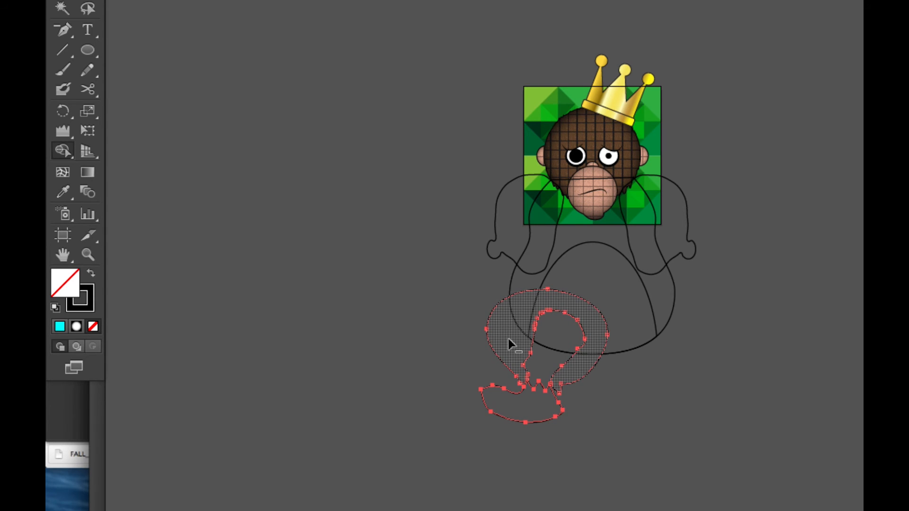
pyautogui.keyDown('alt'); pyautogui.click(508, 339); pyautogui.keyUp('alt')
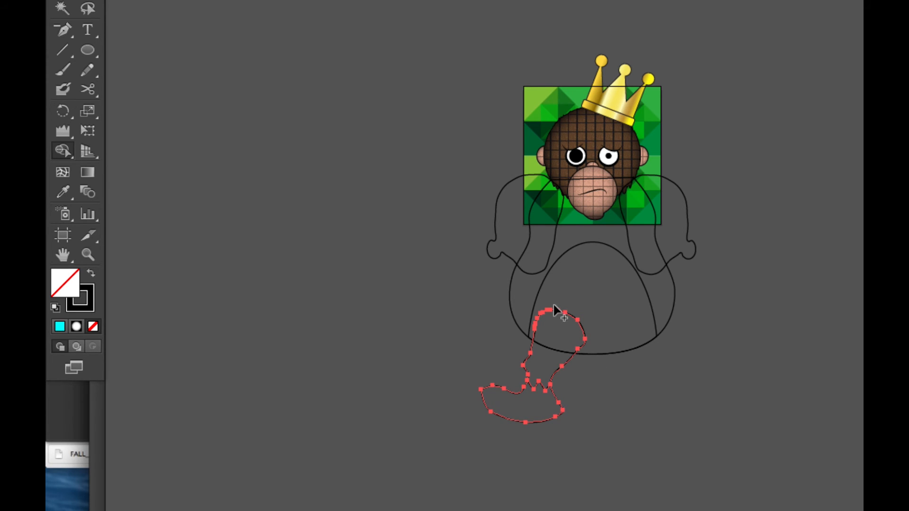
# Group the upper leg with its zigzag edge and the foot into one object
pyautogui.press('v')
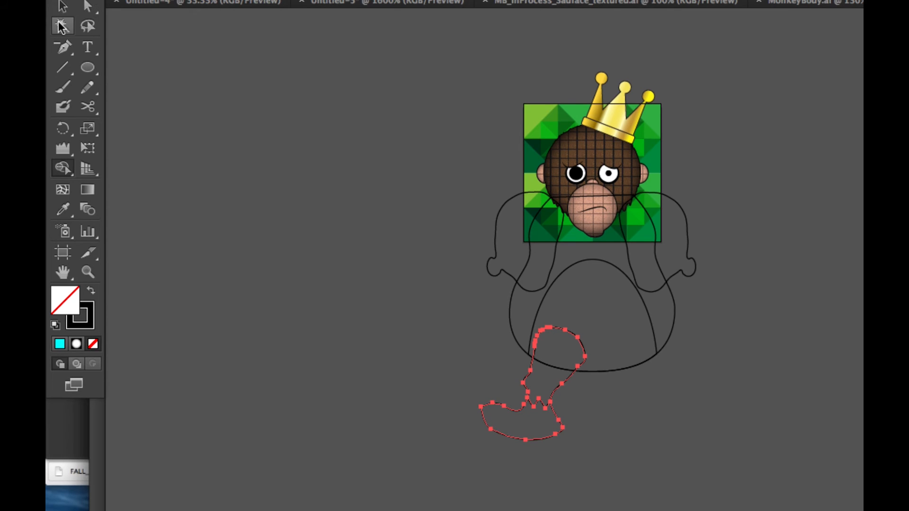
pyautogui.click(402, 333)
pyautogui.click(511, 415)
pyautogui.keyDown('shift'); pyautogui.click(539, 402); pyautogui.keyUp('shift')
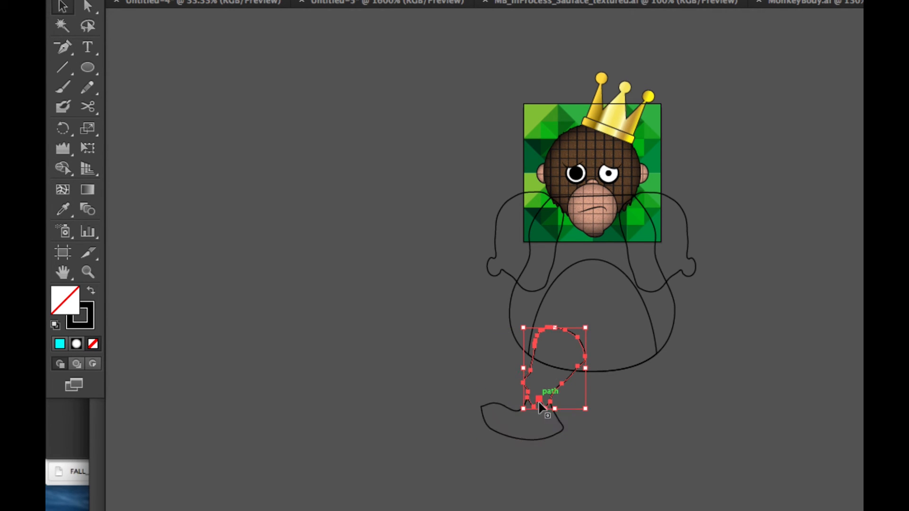
pyautogui.click(496, 407)
pyautogui.click(496, 407)
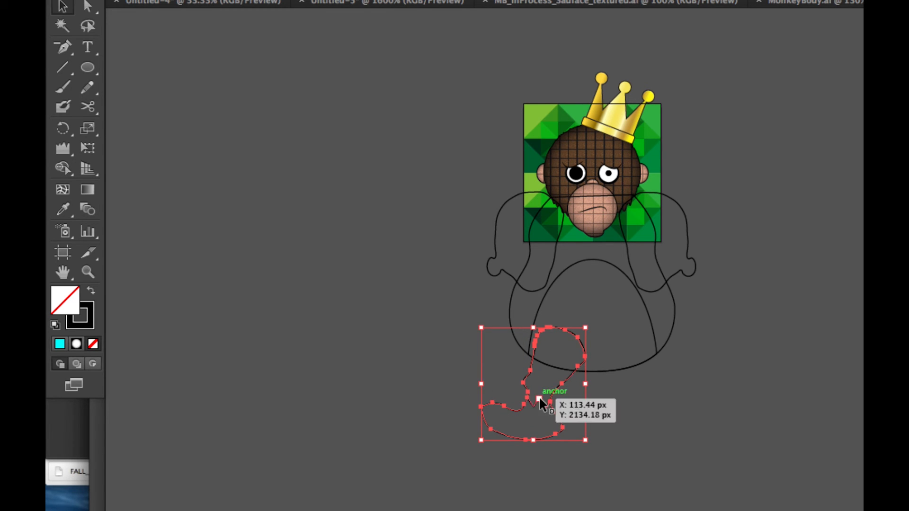
pyautogui.keyDown('shift'); pyautogui.click(533, 404); pyautogui.keyUp('shift')
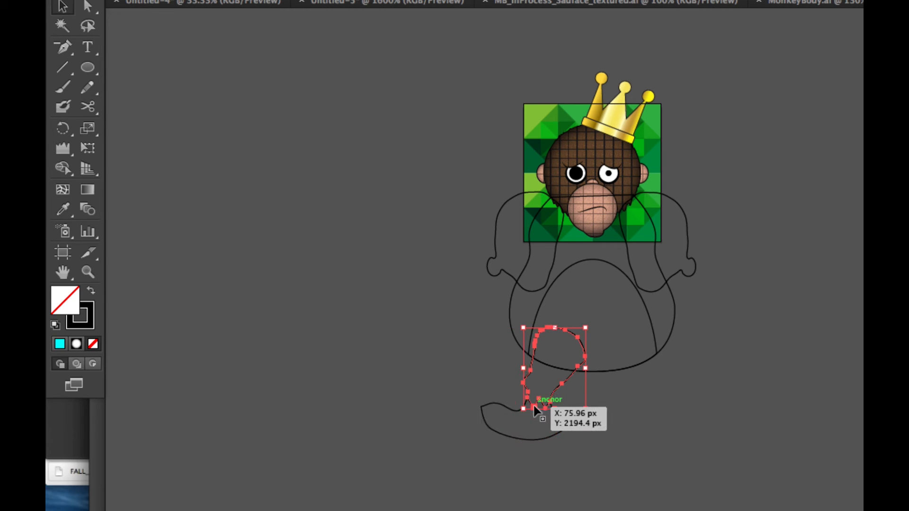
pyautogui.click(466, 341)
pyautogui.moveTo(473, 395); pyautogui.dragTo(502, 430)
pyautogui.click(510, 418)
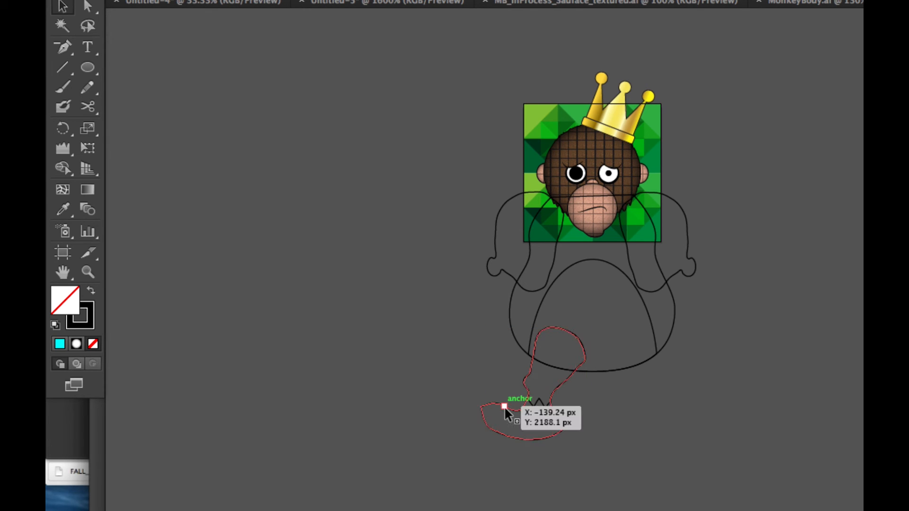
pyautogui.click(504, 406)
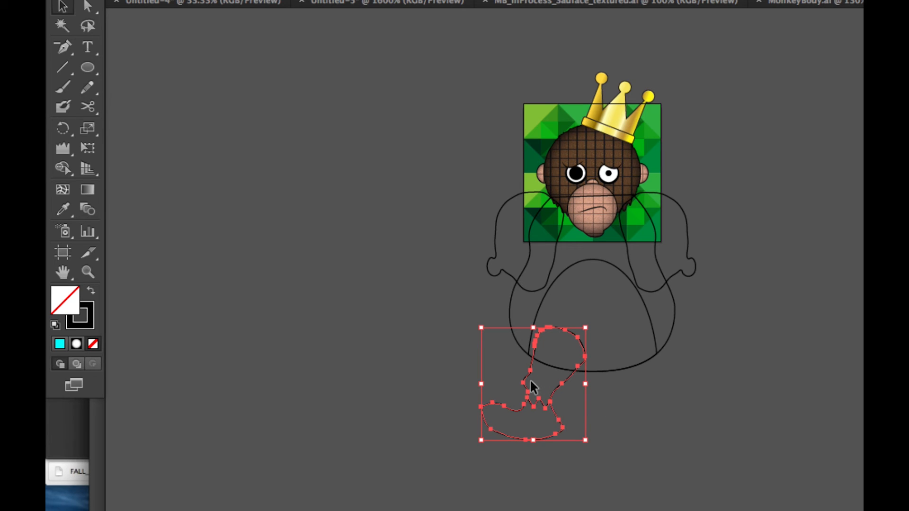
pyautogui.click(525, 405)
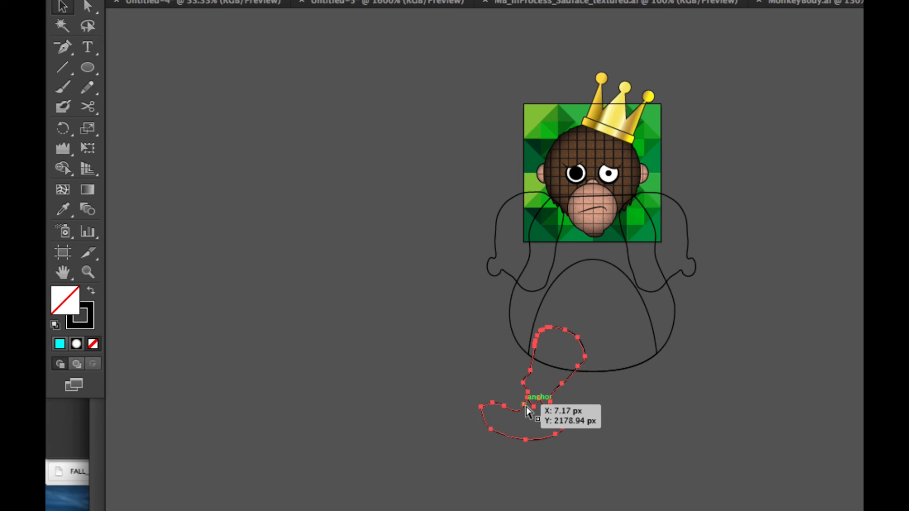
pyautogui.press('v')
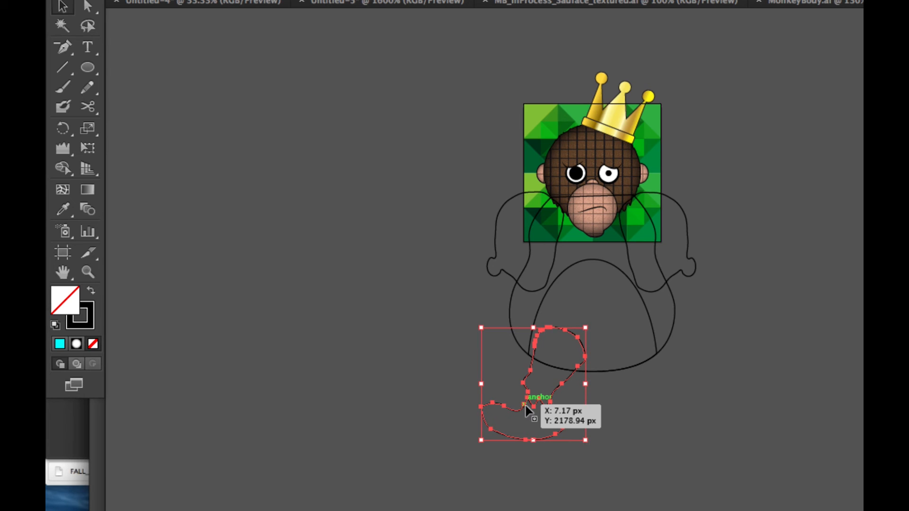
# Reflect a copy of the leg group across the vertical axis and place it on the opposite side of the torso
pyautogui.rightClick(526, 405)
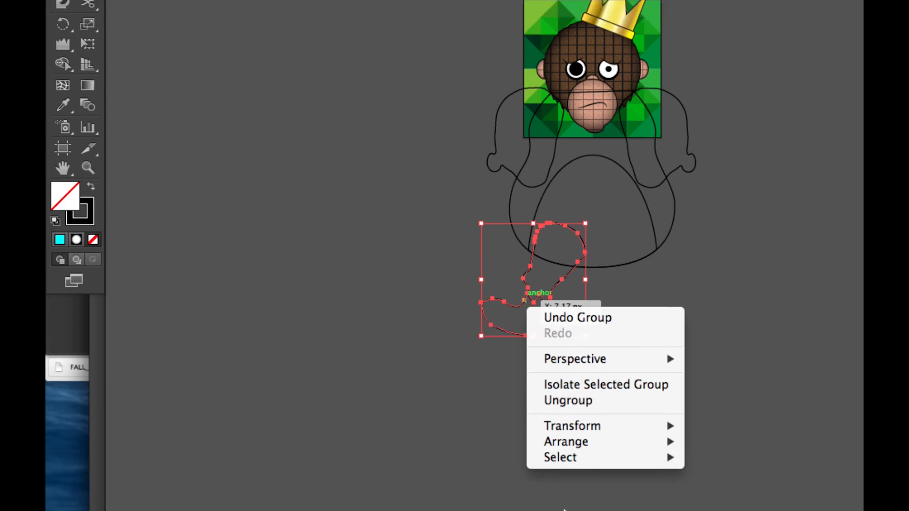
pyautogui.moveTo(577, 414)
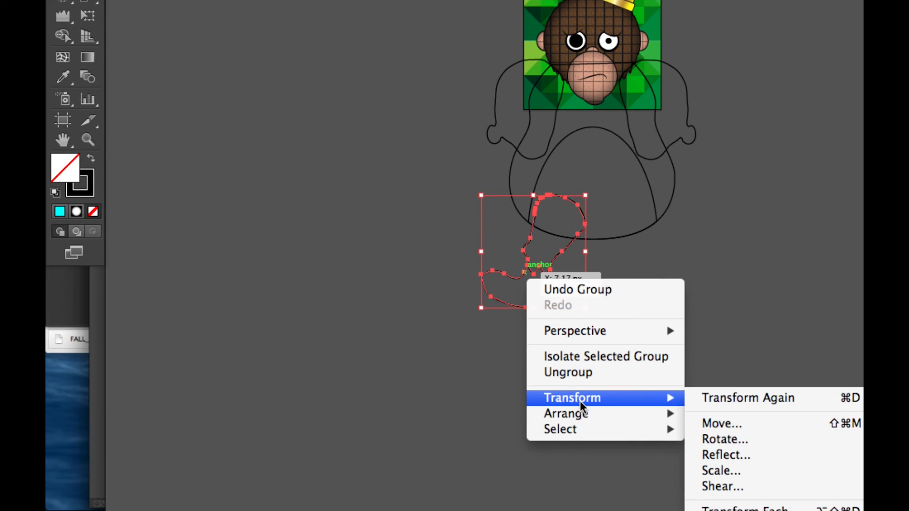
pyautogui.click(742, 455)
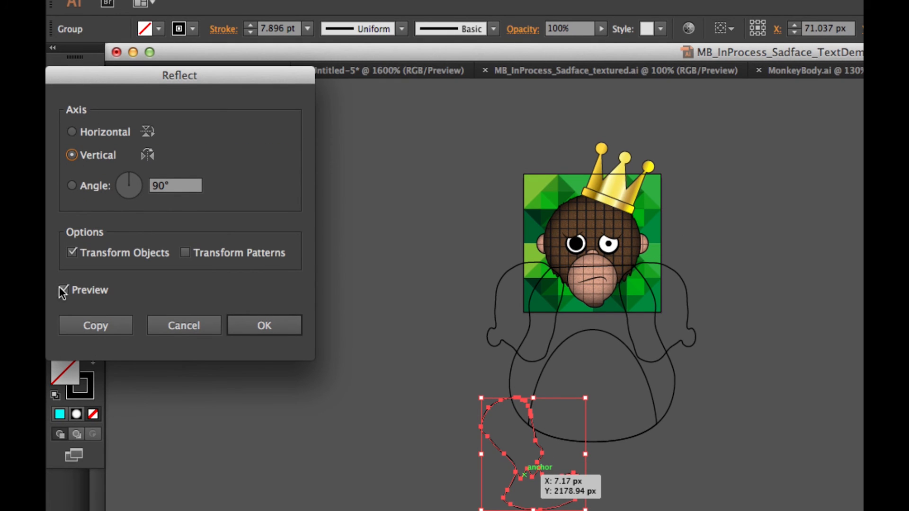
pyautogui.click(63, 290)
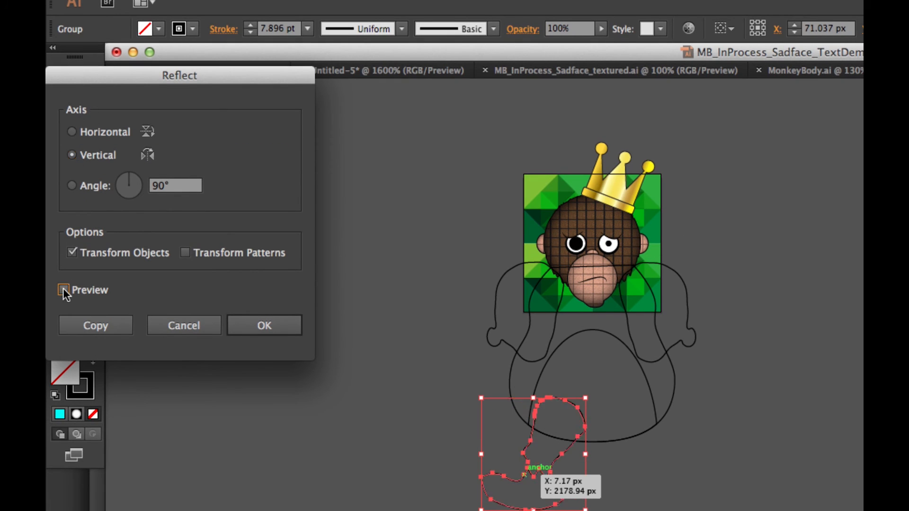
pyautogui.click(64, 289)
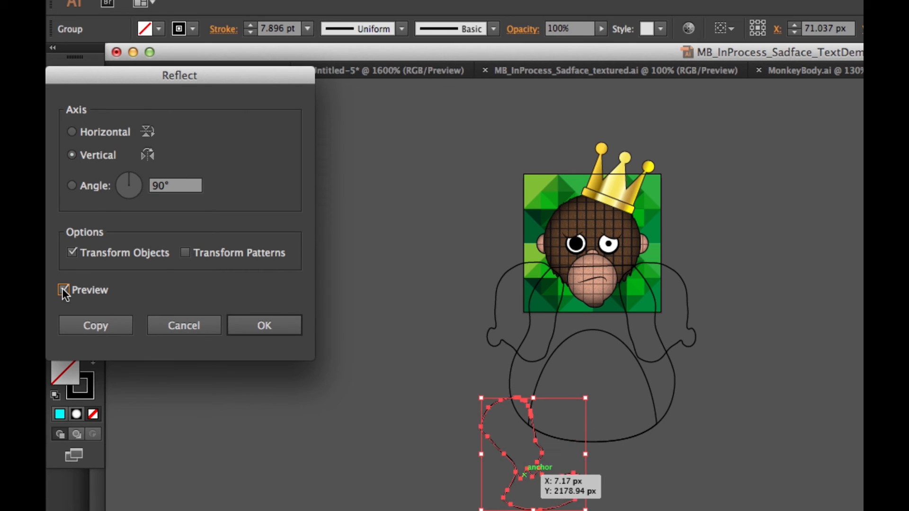
pyautogui.click(89, 327)
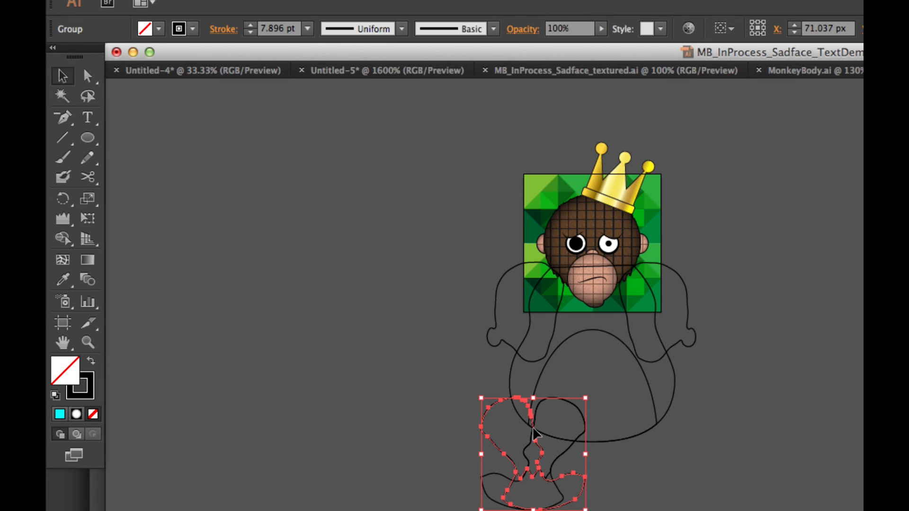
pyautogui.moveTo(534, 433); pyautogui.dragTo(666, 427)
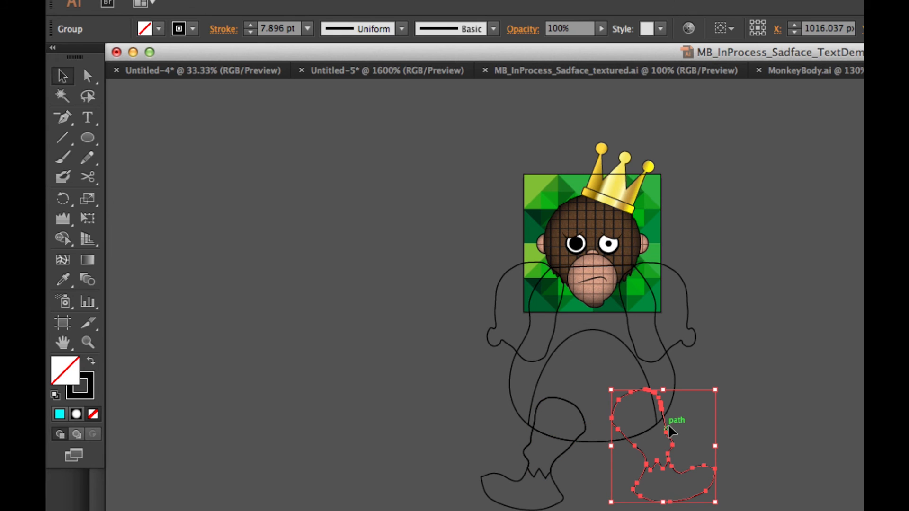
pyautogui.moveTo(667, 428); pyautogui.dragTo(582, 431)
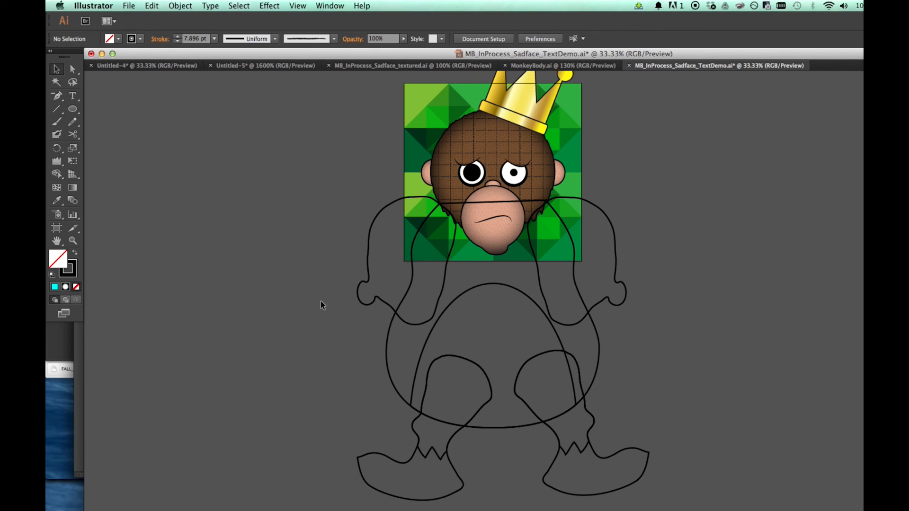
# Isolate the left-hand leg group and apply the muzzle's skin appearance to its foot shape with the Eyedropper
pyautogui.click(387, 459)
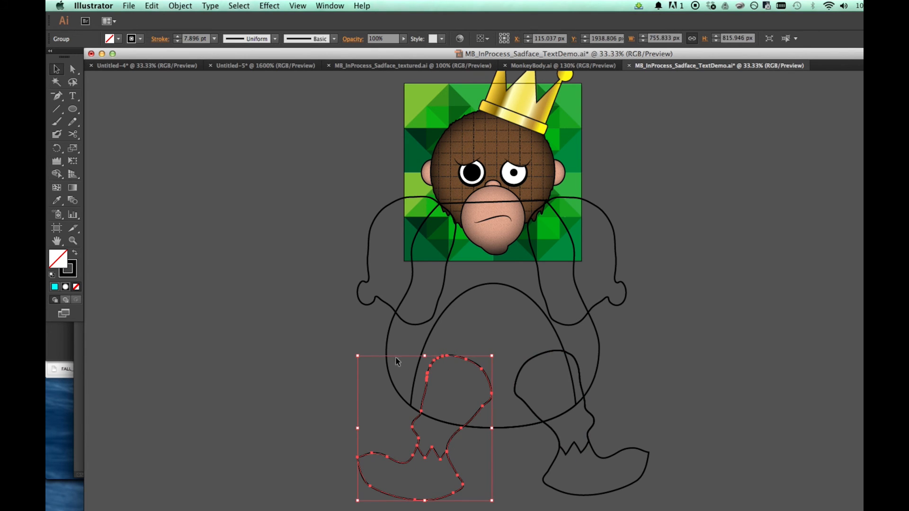
pyautogui.doubleClick(452, 467)
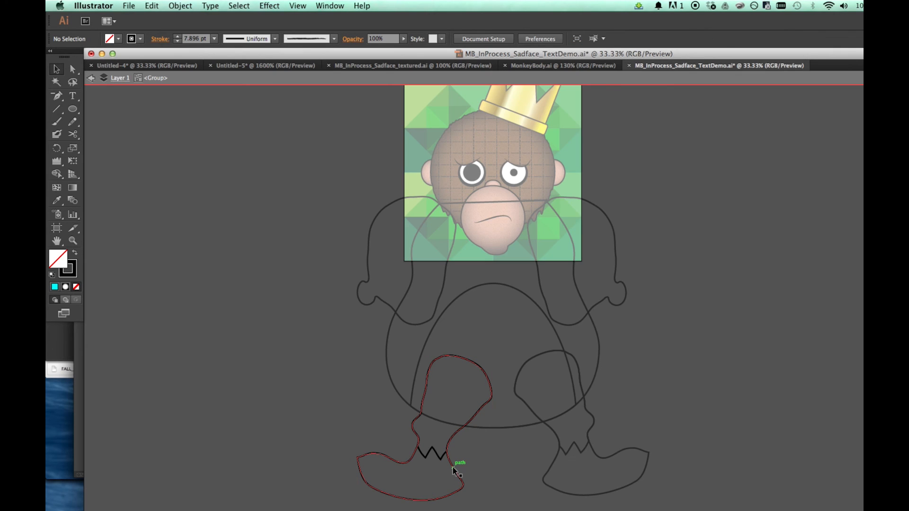
pyautogui.click(453, 467)
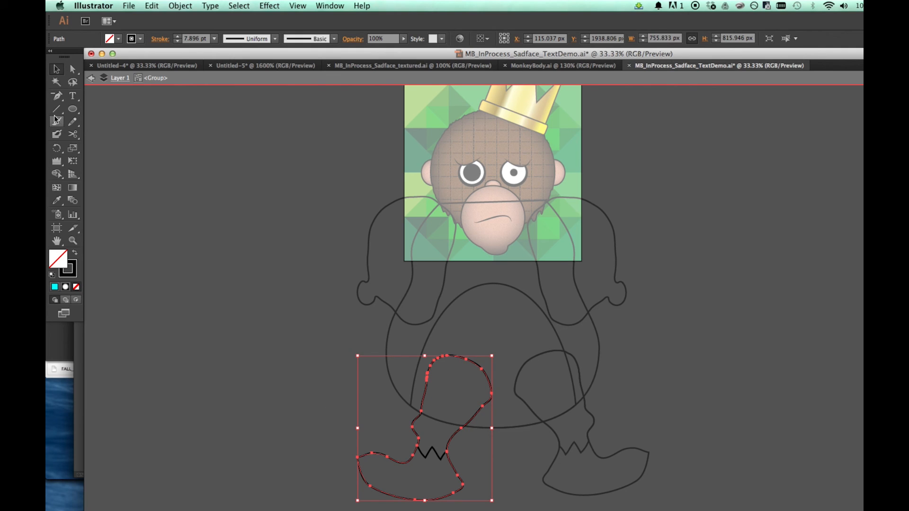
pyautogui.click(56, 200)
pyautogui.click(488, 206)
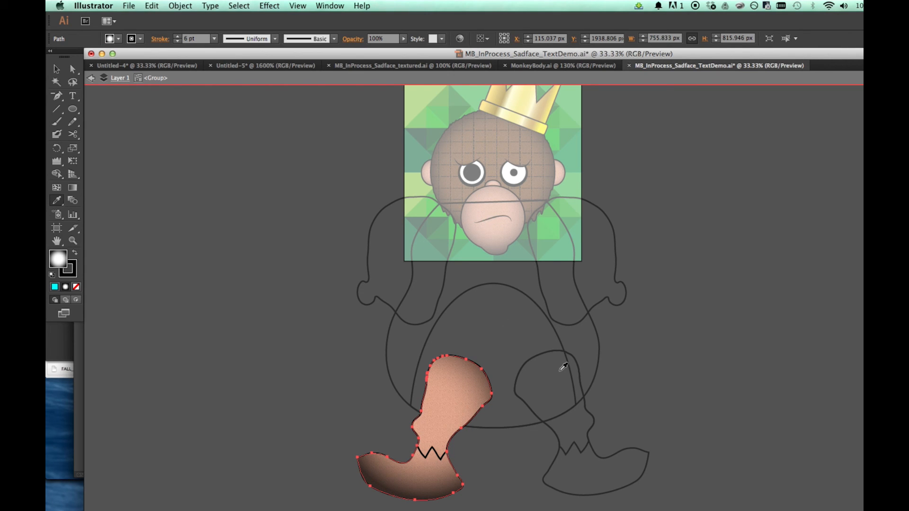
pyautogui.press('v')
pyautogui.click(282, 385)
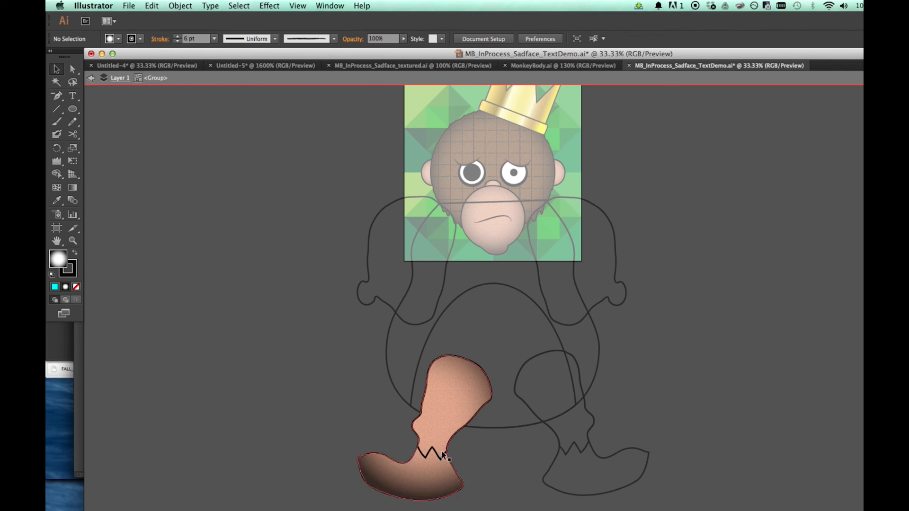
# Apply the head's brown plaid fur appearance to the left-hand upper leg with the Eyedropper and exit the group
pyautogui.click(435, 456)
pyautogui.press('i')
pyautogui.click(499, 143)
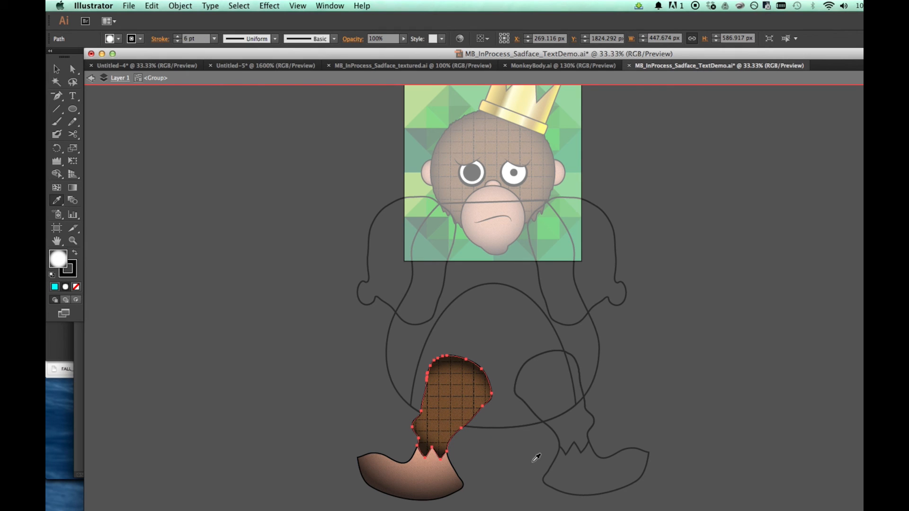
pyautogui.press('v')
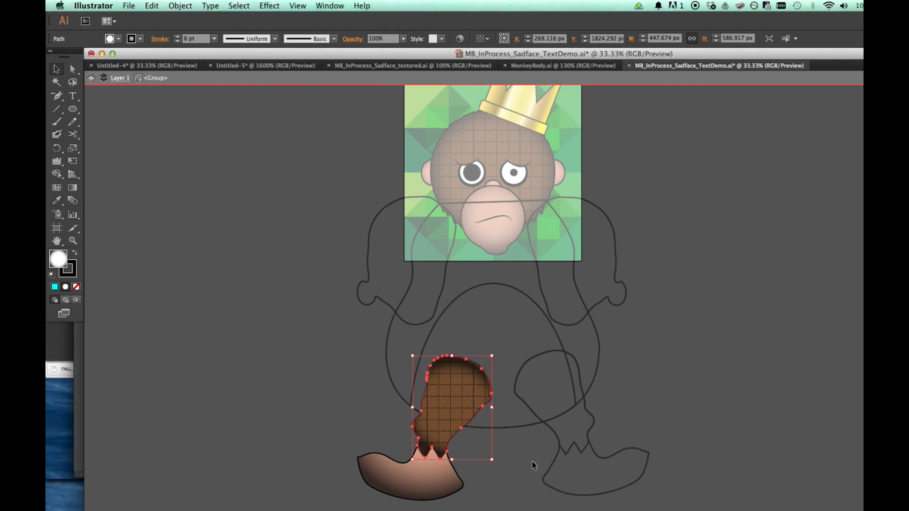
pyautogui.doubleClick(339, 361)
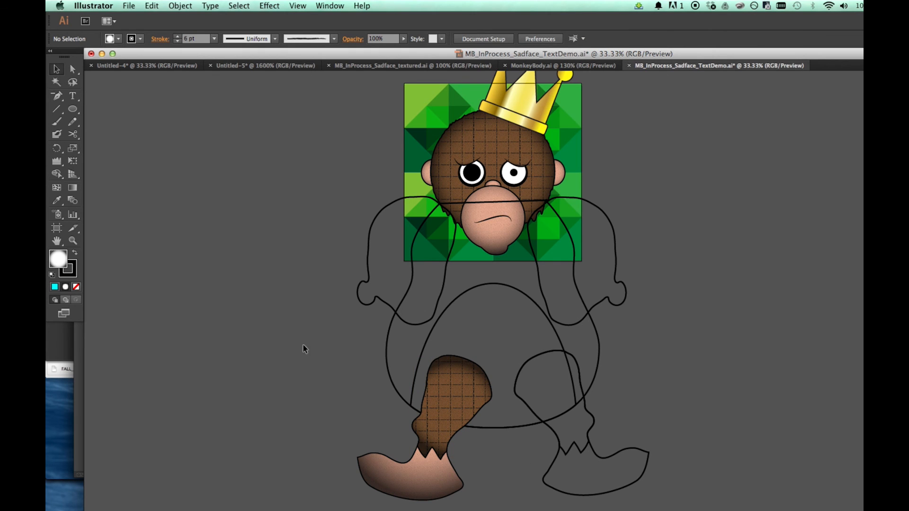
# Isolate the right-hand leg group and apply the head's brown plaid fur appearance to its upper leg
pyautogui.click(593, 415)
pyautogui.doubleClick(591, 416)
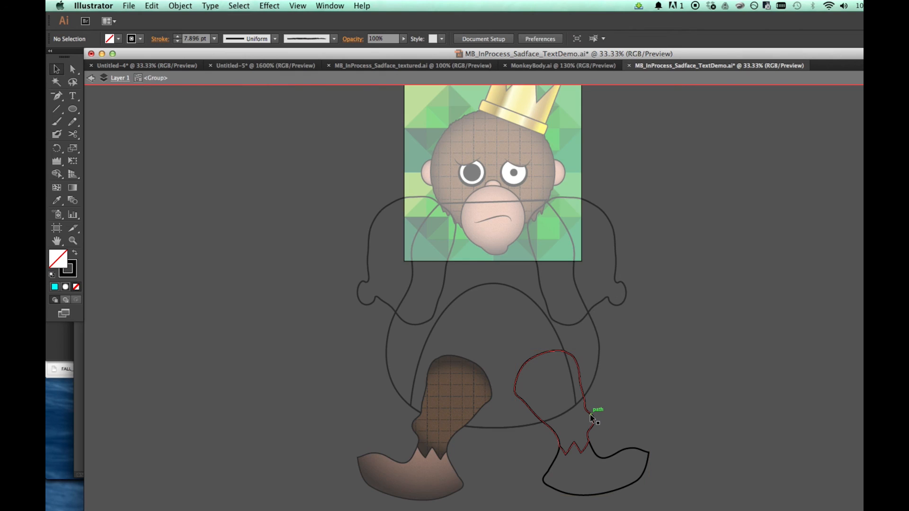
pyautogui.click(590, 414)
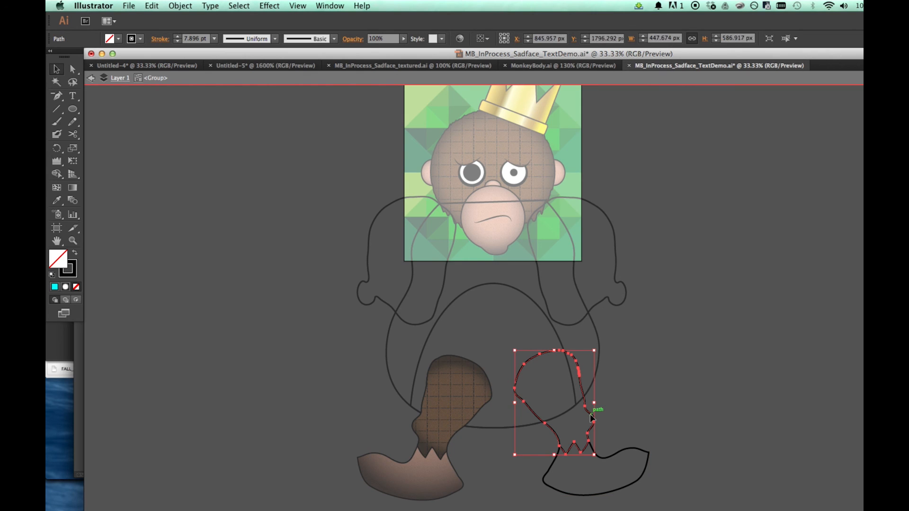
pyautogui.press('i')
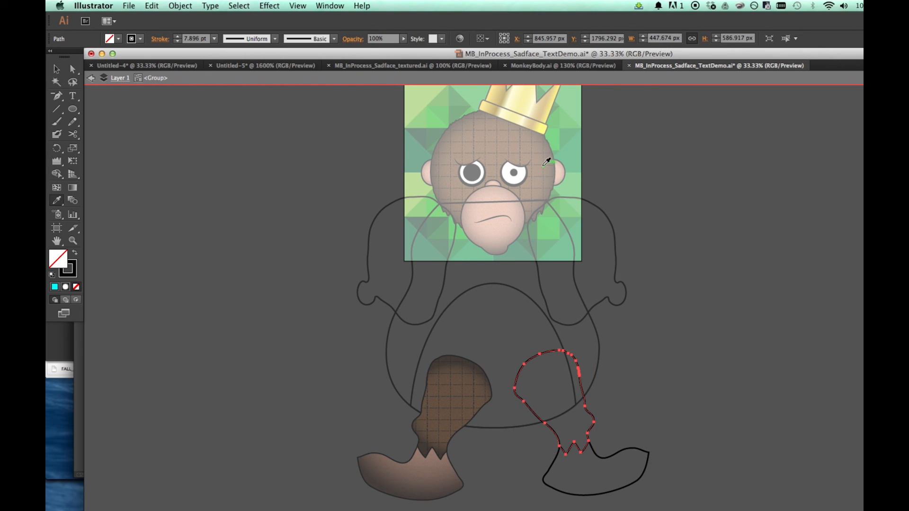
pyautogui.click(538, 160)
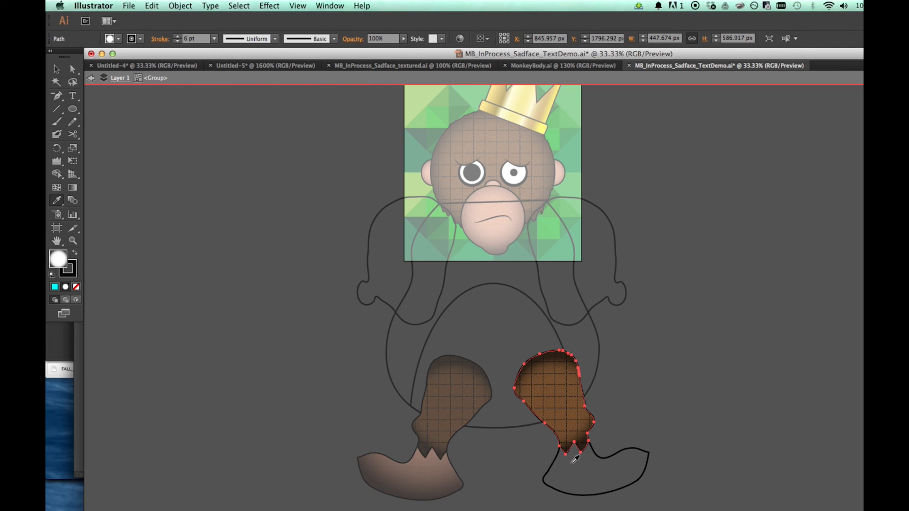
pyautogui.press('v')
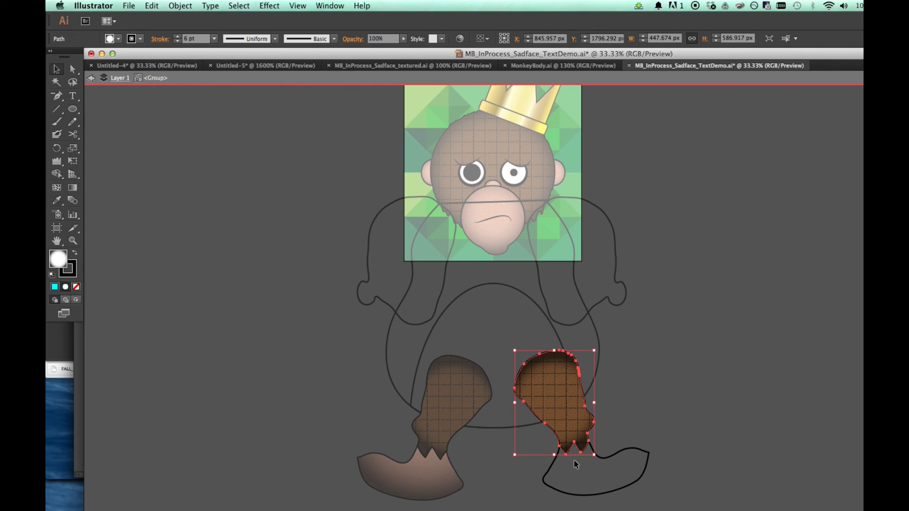
# Apply the muzzle's skin appearance to the right-hand foot with the Eyedropper and exit the group
pyautogui.keyDown('shift'); pyautogui.click(617, 452); pyautogui.keyUp('shift')
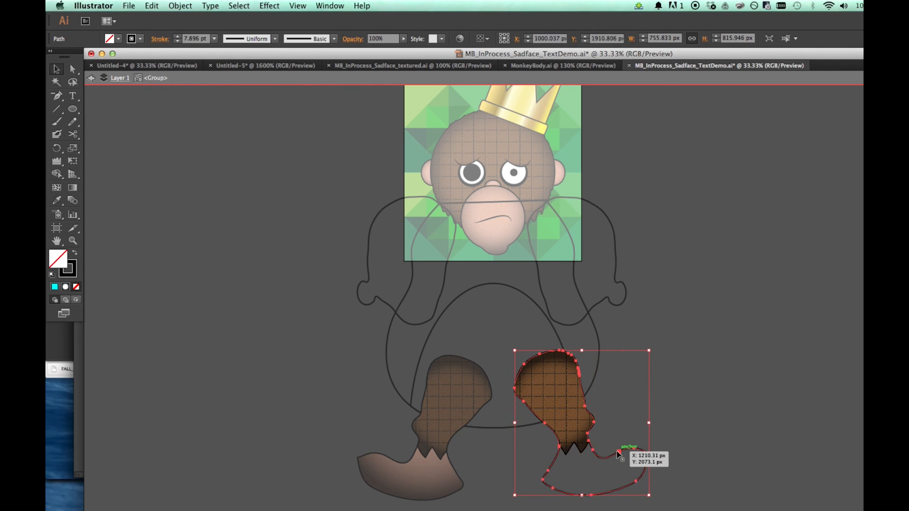
pyautogui.press('i')
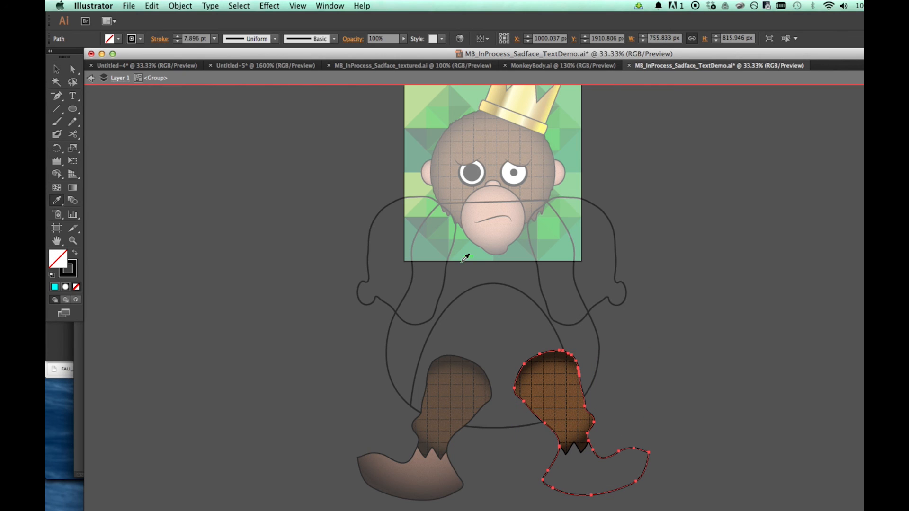
pyautogui.click(486, 209)
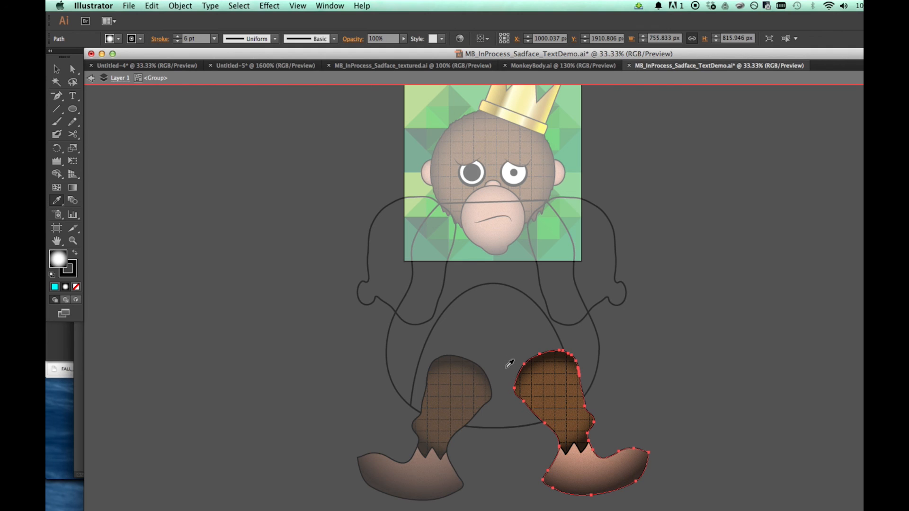
pyautogui.press('v')
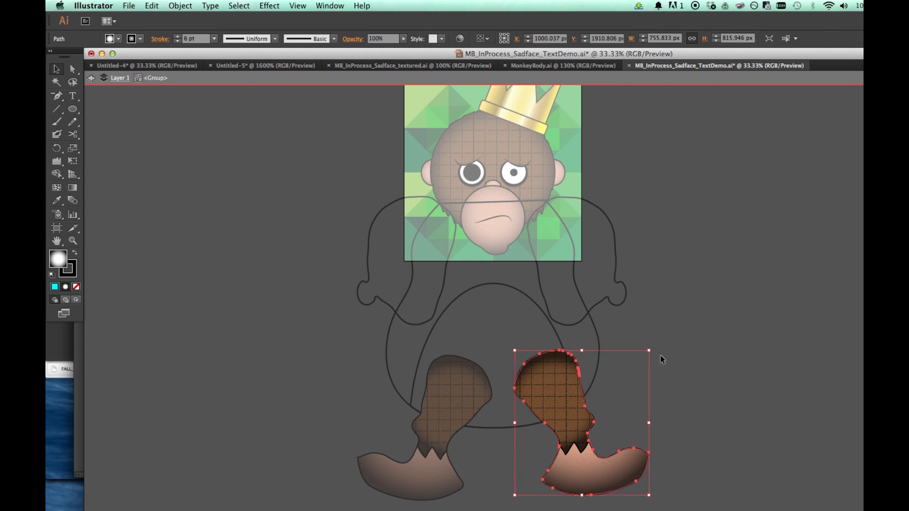
pyautogui.doubleClick(669, 317)
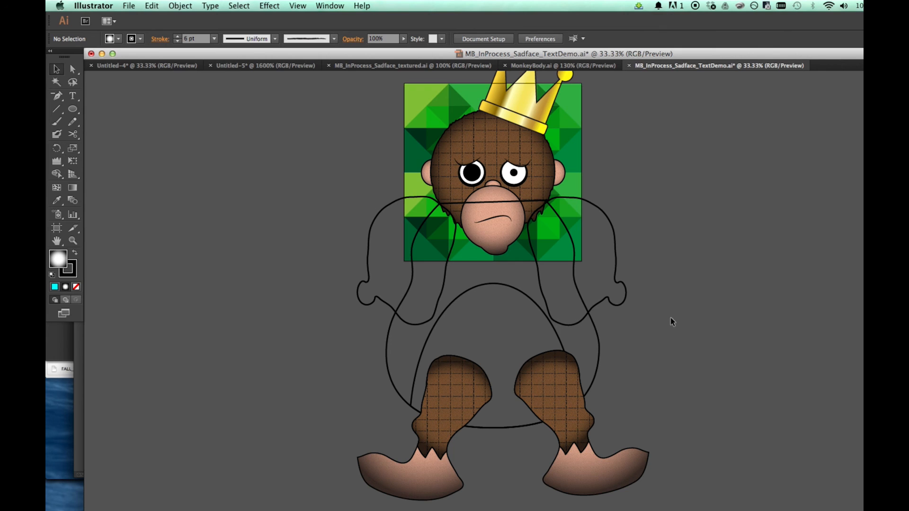
# Apply the muzzle's skin appearance to the belly shape with the Eyedropper
pyautogui.click(486, 285)
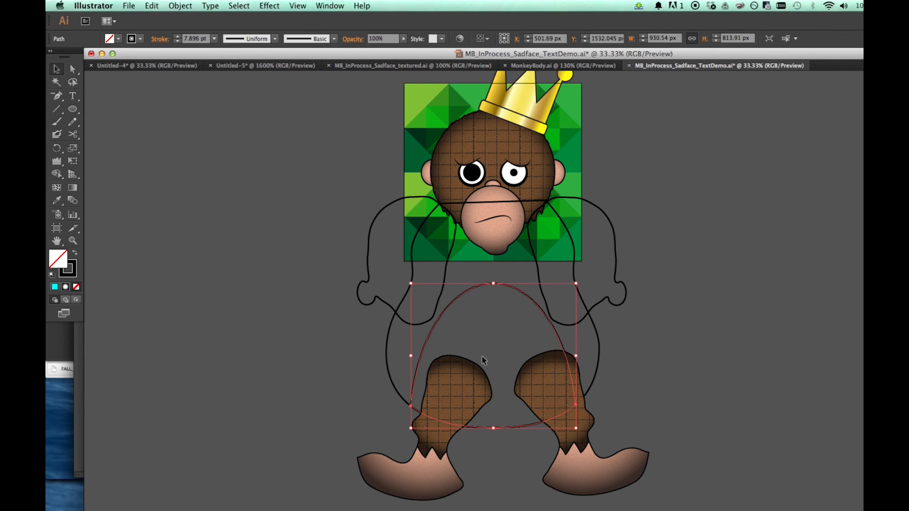
pyautogui.press('i')
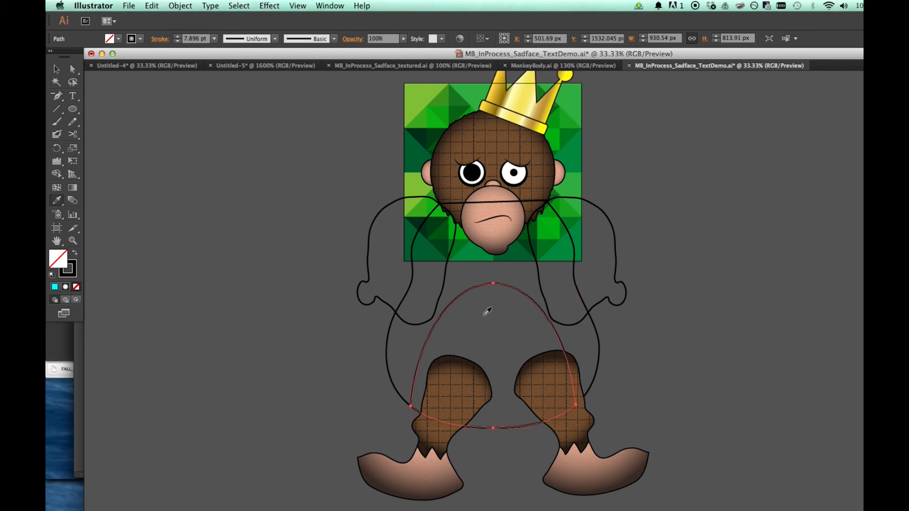
pyautogui.click(497, 207)
pyautogui.press('v')
# Apply the head's brown plaid fur appearance to the torso and both arms together
pyautogui.click(388, 353)
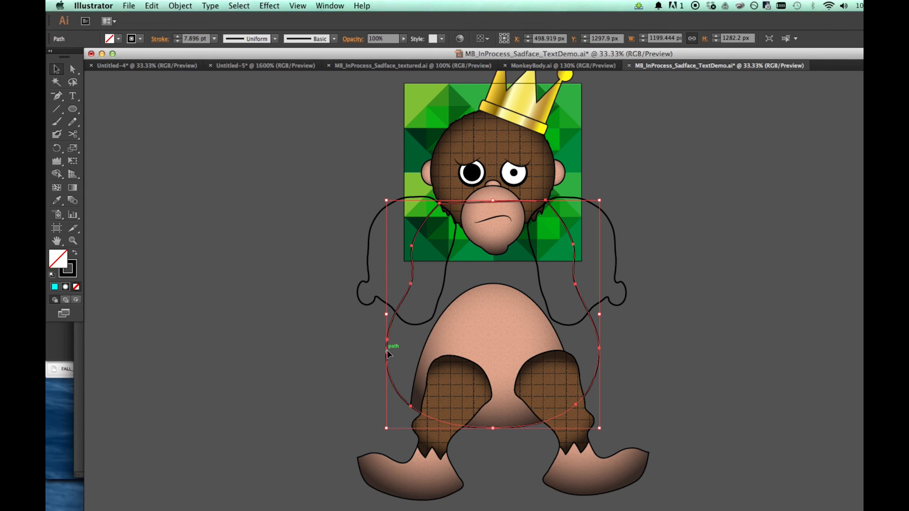
pyautogui.keyDown('shift'); pyautogui.click(368, 261); pyautogui.keyUp('shift')
pyautogui.keyDown('shift'); pyautogui.click(614, 243); pyautogui.keyUp('shift')
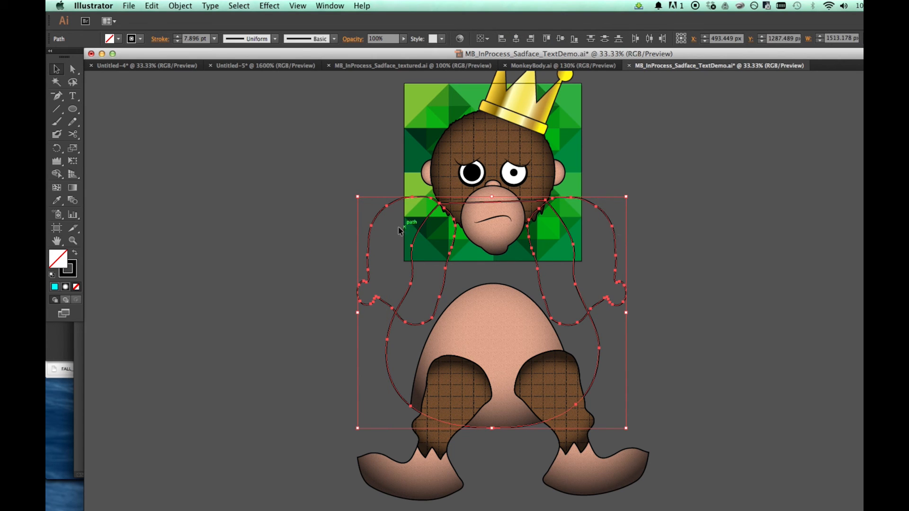
pyautogui.press('i')
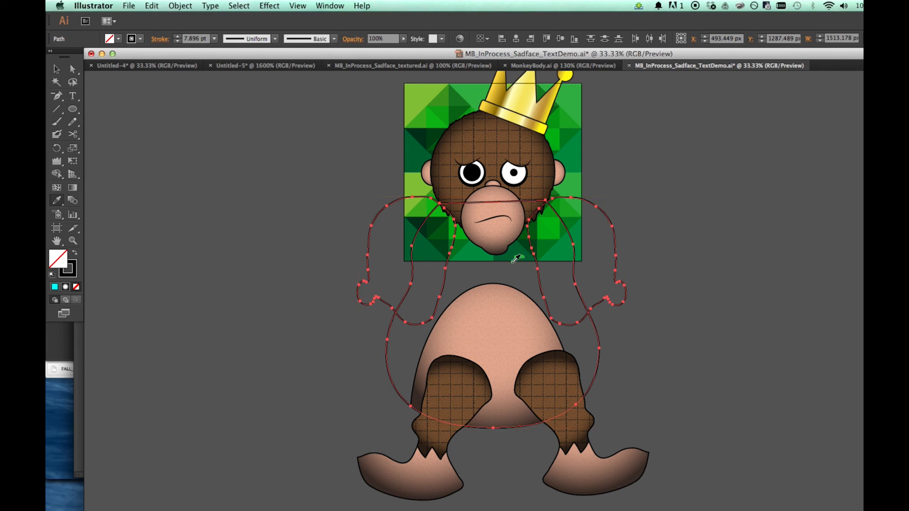
pyautogui.click(530, 145)
pyautogui.click(533, 144)
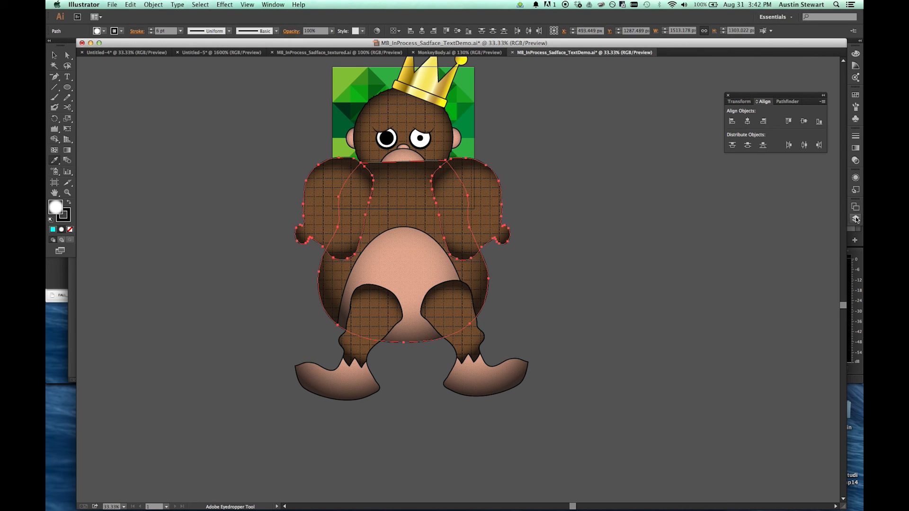
# Rename the torso path in Layer 1, directly above Head, as Torso
pyautogui.click(857, 216)
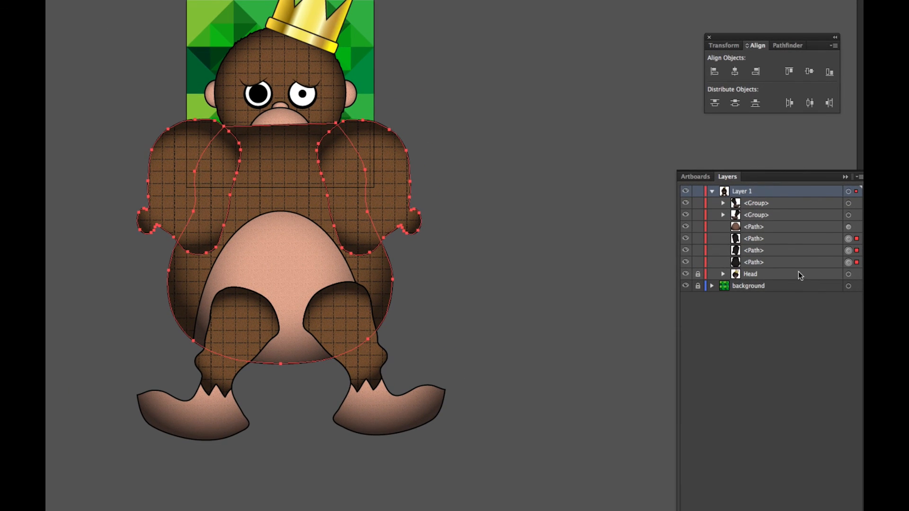
pyautogui.click(778, 275)
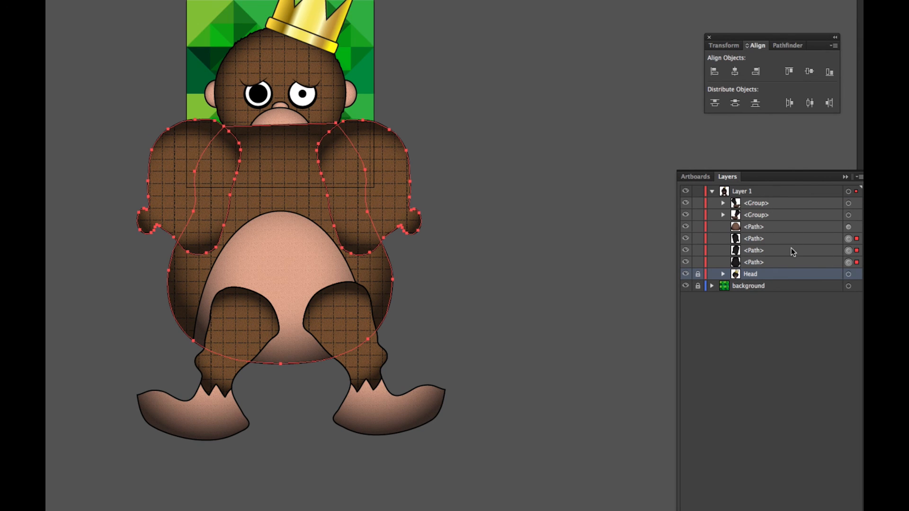
pyautogui.click(786, 262)
pyautogui.click(685, 262)
pyautogui.click(685, 263)
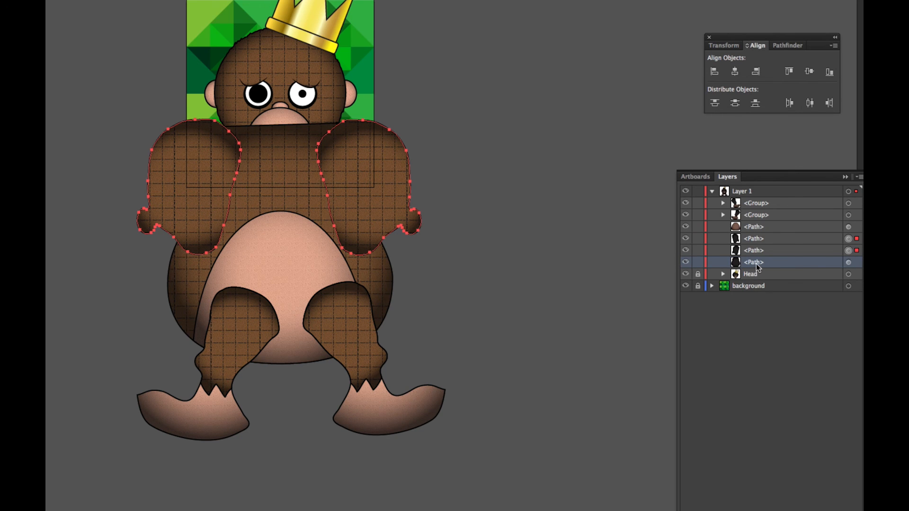
pyautogui.doubleClick(756, 265)
pyautogui.write('Torso')
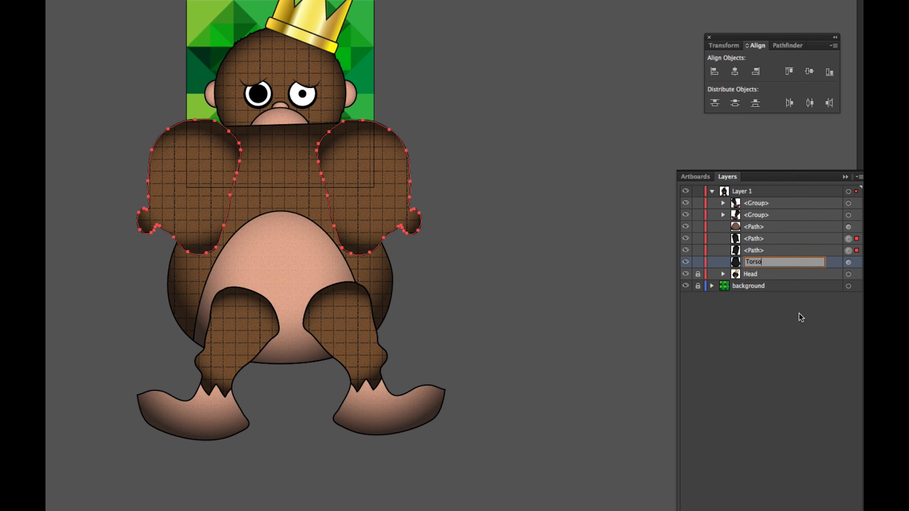
pyautogui.press('Return')
# Group the two arm paths into one object
pyautogui.click(749, 247)
pyautogui.click(751, 238)
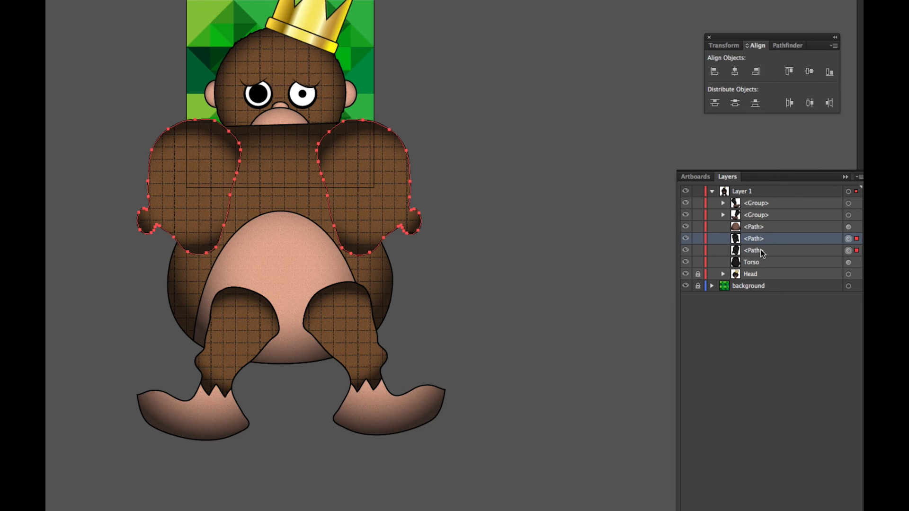
pyautogui.press('i')
pyautogui.press('v')
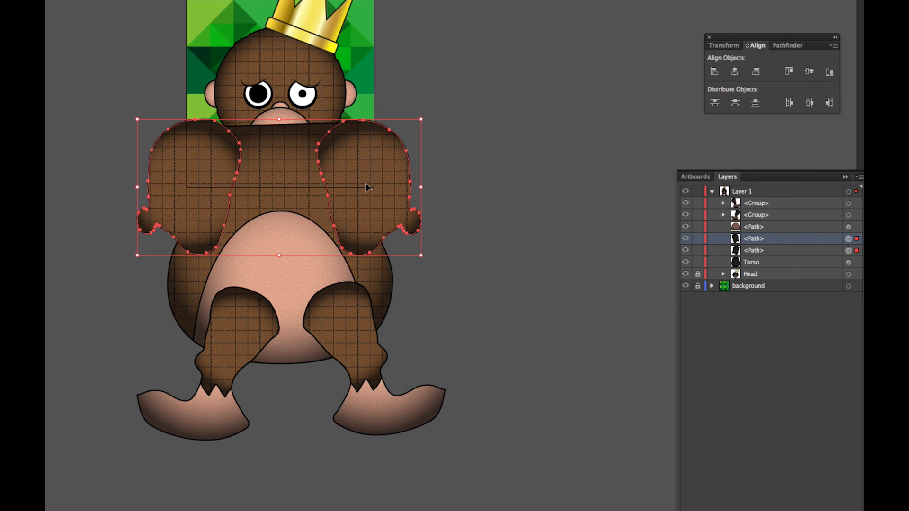
pyautogui.hotkey('ctrl', 'g')
pyautogui.hotkey('ctrl', 'shift', 'b')
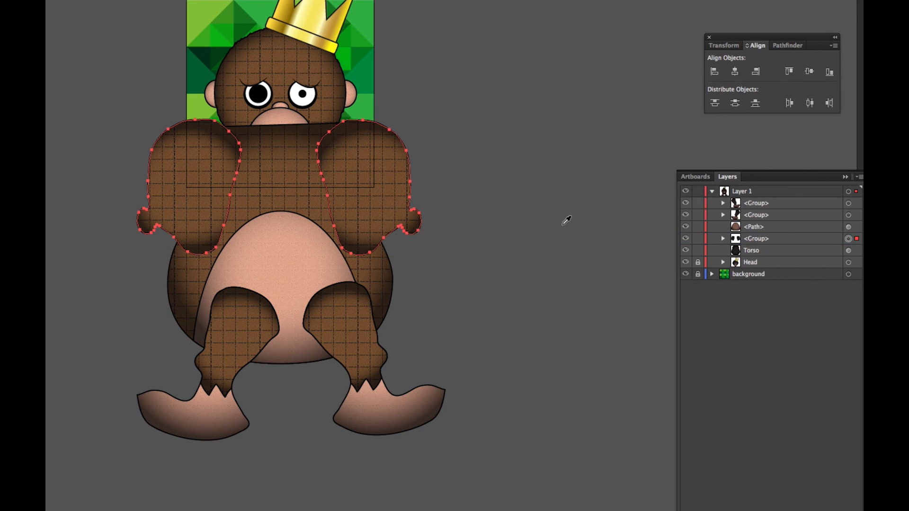
# Rename the group containing both arms as Arms
pyautogui.doubleClick(759, 238)
pyautogui.write('Amrs')
pyautogui.press('BackSpace')
pyautogui.press('BackSpace')
pyautogui.write('rms')
pyautogui.press('Return')
# Group the two leg groups into one object
pyautogui.click(758, 216)
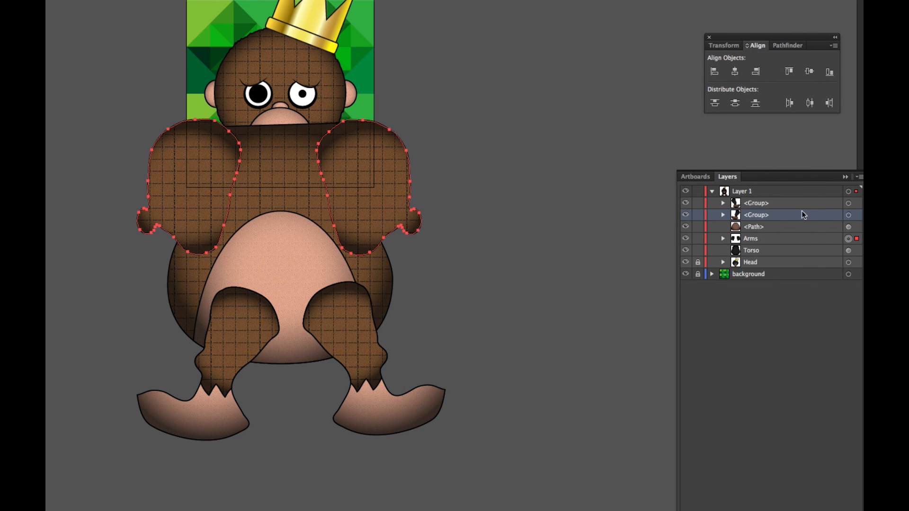
pyautogui.click(856, 203)
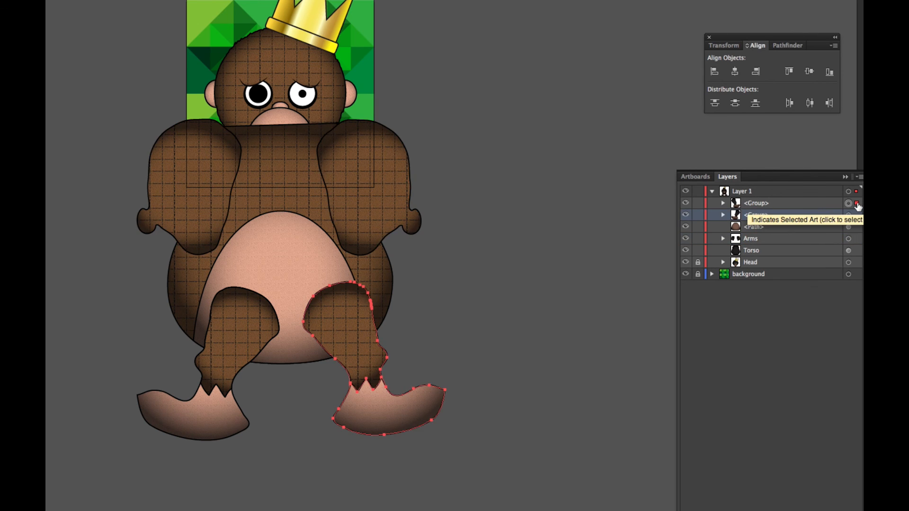
pyautogui.keyDown('shift'); pyautogui.click(856, 215); pyautogui.keyUp('shift')
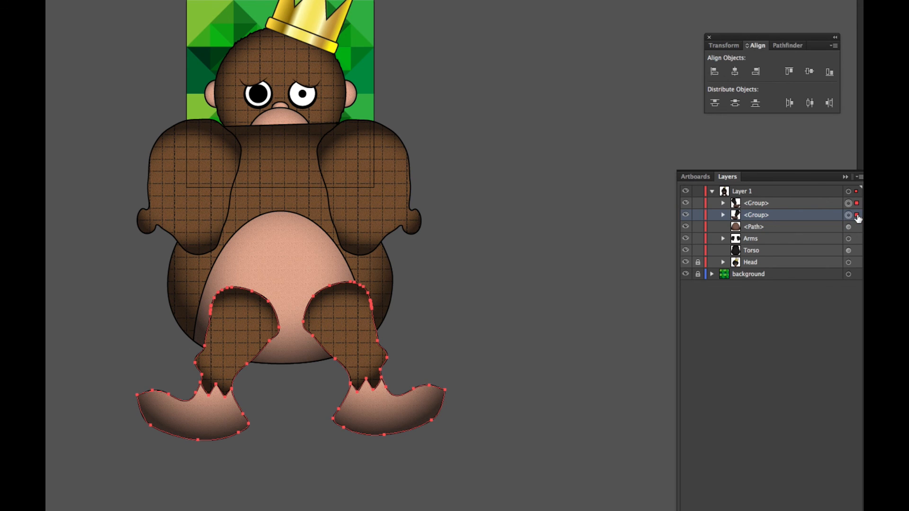
pyautogui.press('i')
pyautogui.press('v')
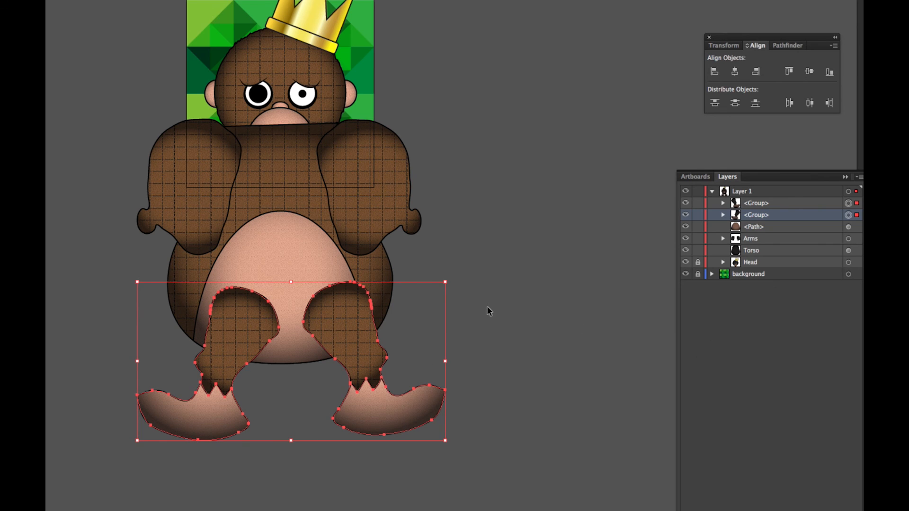
pyautogui.press('super+shift+b')
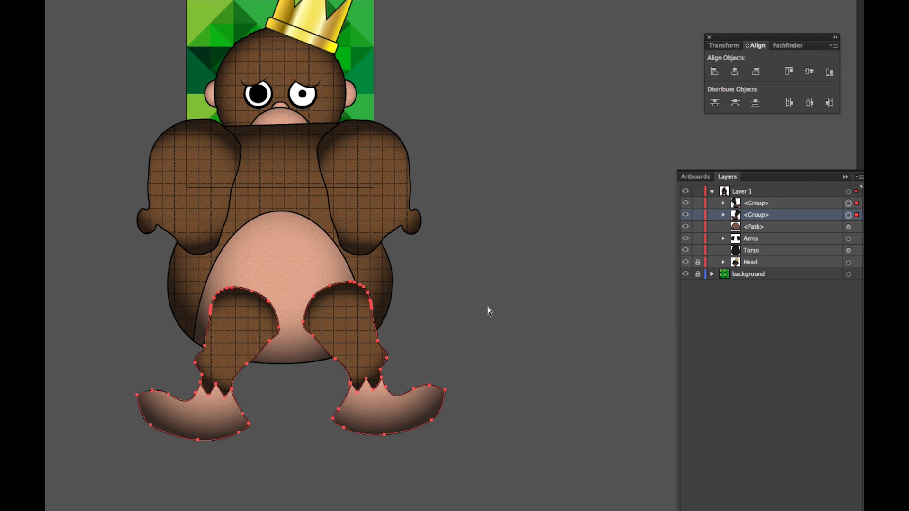
pyautogui.press('super+g')
pyautogui.press('super+shift+b')
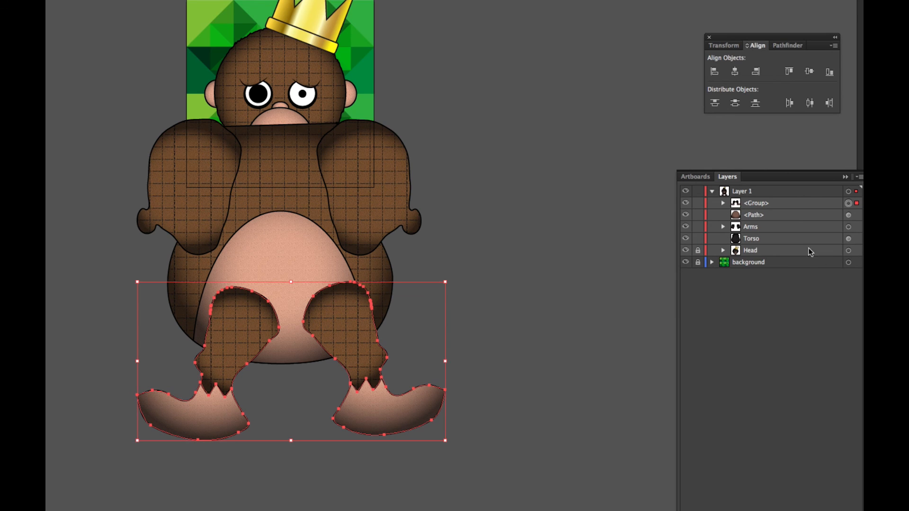
# Rename the group containing both legs as Legs
pyautogui.doubleClick(756, 206)
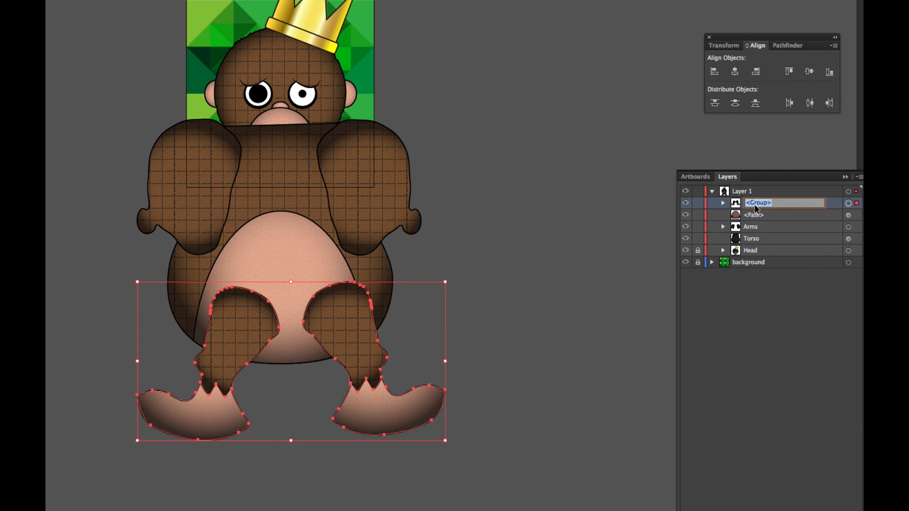
pyautogui.write('Legs')
pyautogui.press('Return')
# Rename the pink belly path between Legs and Arms as BellyPatch
pyautogui.doubleClick(756, 214)
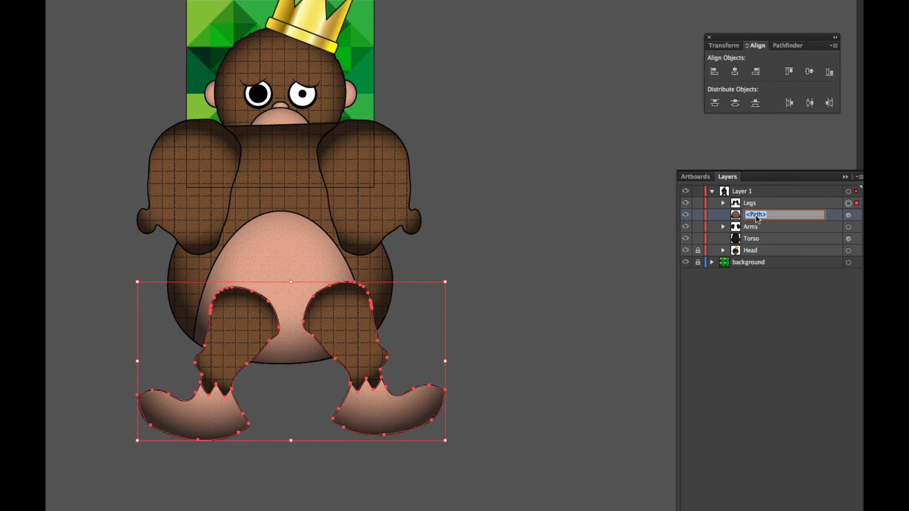
pyautogui.write('BellyPAtch')
pyautogui.press('BackSpace')
pyautogui.press('BackSpace')
pyautogui.press('BackSpace')
pyautogui.press('BackSpace')
pyautogui.write('atch')
pyautogui.click(794, 302)
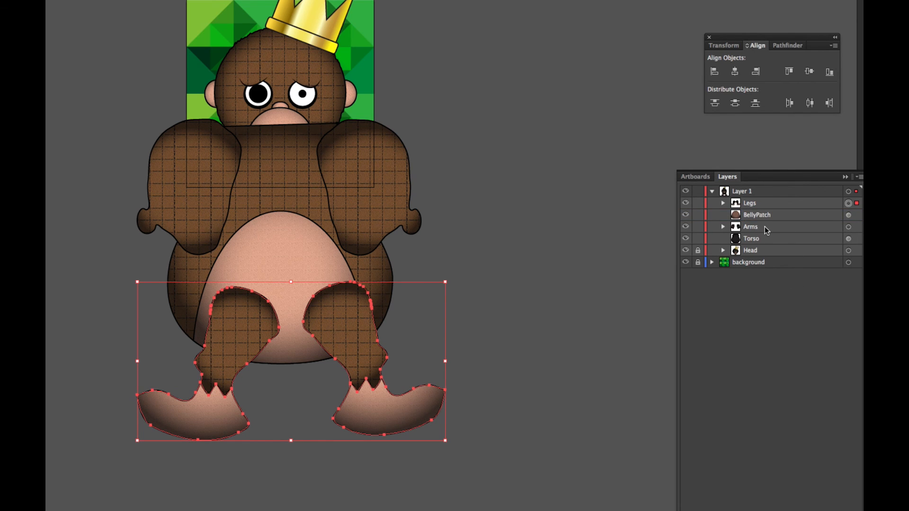
# Move Torso below Head in the stacking order of Layer 1
pyautogui.click(780, 214)
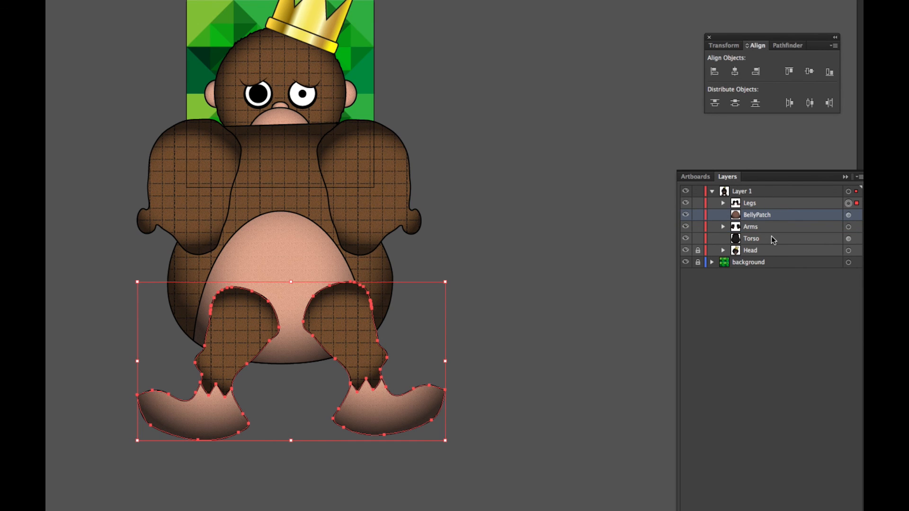
pyautogui.click(799, 238)
pyautogui.moveTo(798, 237); pyautogui.dragTo(803, 258)
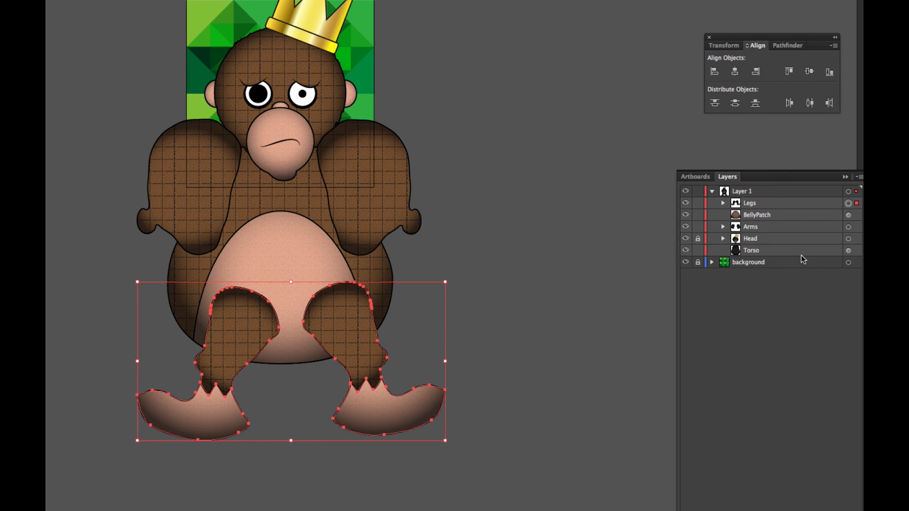
# Move Legs and Arms together below Torso in Layer 1's stacking order and deselect the artwork
pyautogui.click(777, 205)
pyautogui.keyDown('super'); pyautogui.click(792, 226); pyautogui.keyUp('super')
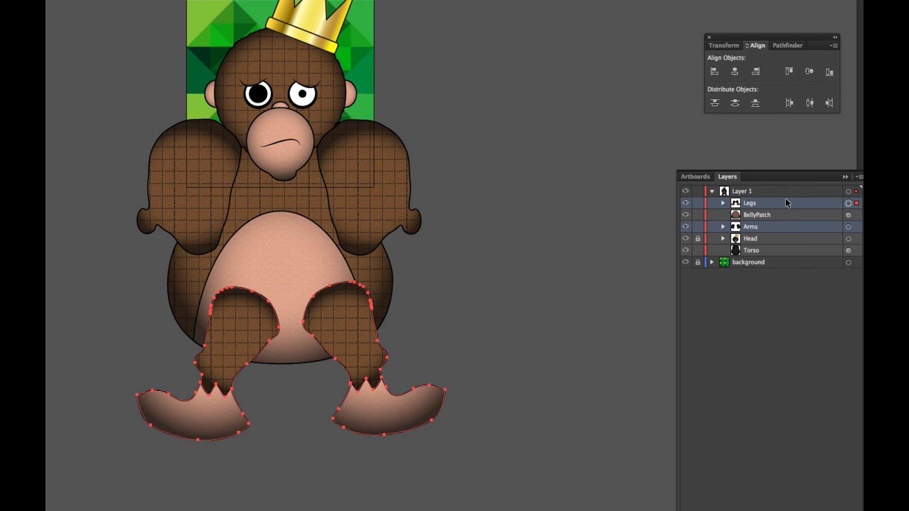
pyautogui.press('v')
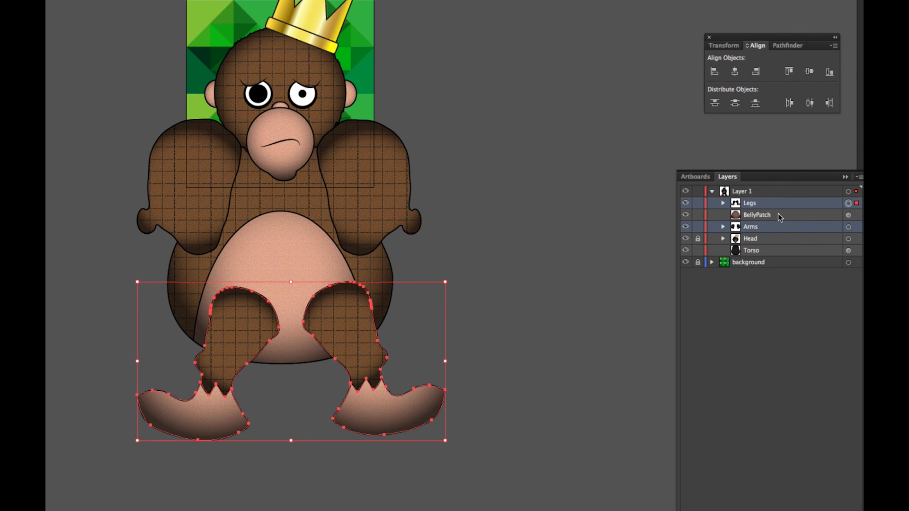
pyautogui.click(782, 203)
pyautogui.keyDown('shift'); pyautogui.click(780, 225); pyautogui.keyUp('shift')
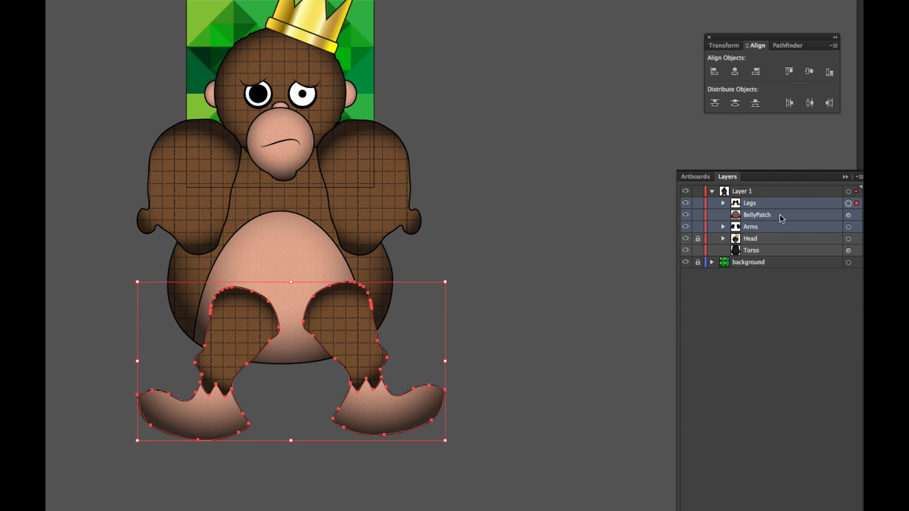
pyautogui.click(780, 202)
pyautogui.press('a')
pyautogui.keyDown('super'); pyautogui.click(783, 226); pyautogui.keyUp('super')
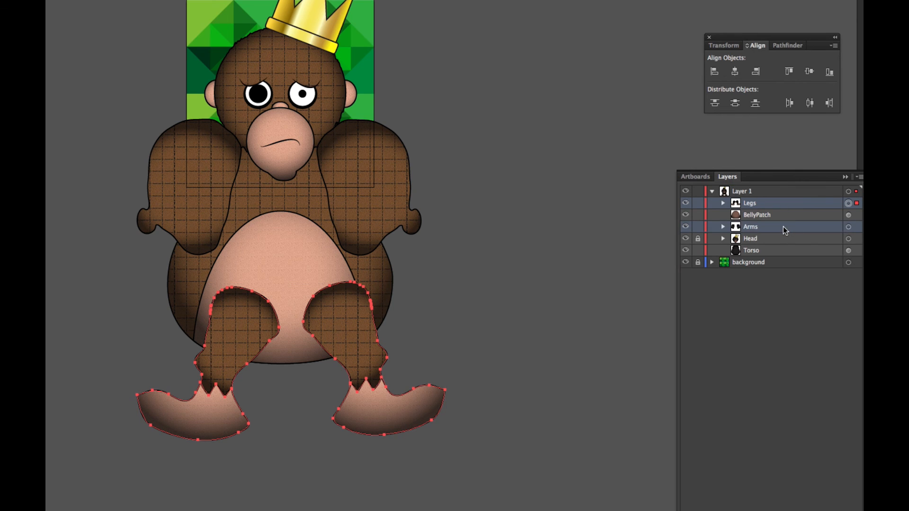
pyautogui.press('v')
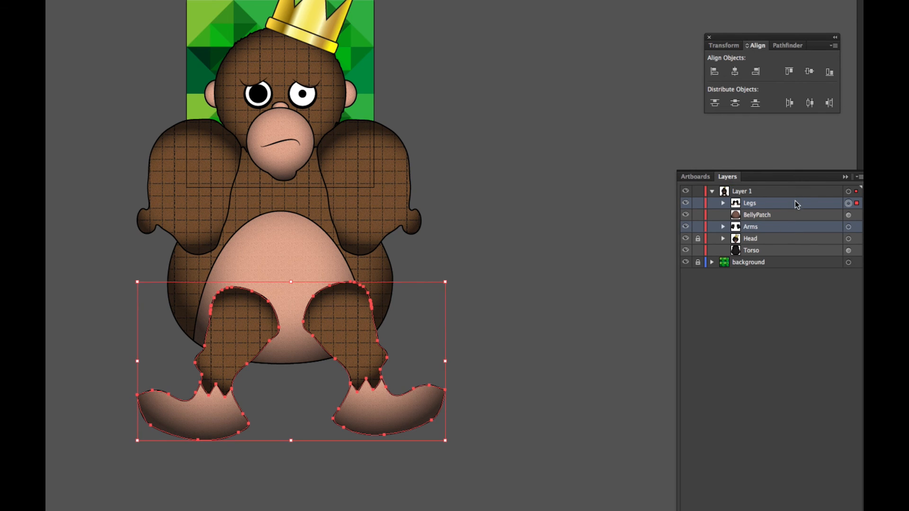
pyautogui.moveTo(795, 203); pyautogui.dragTo(789, 257)
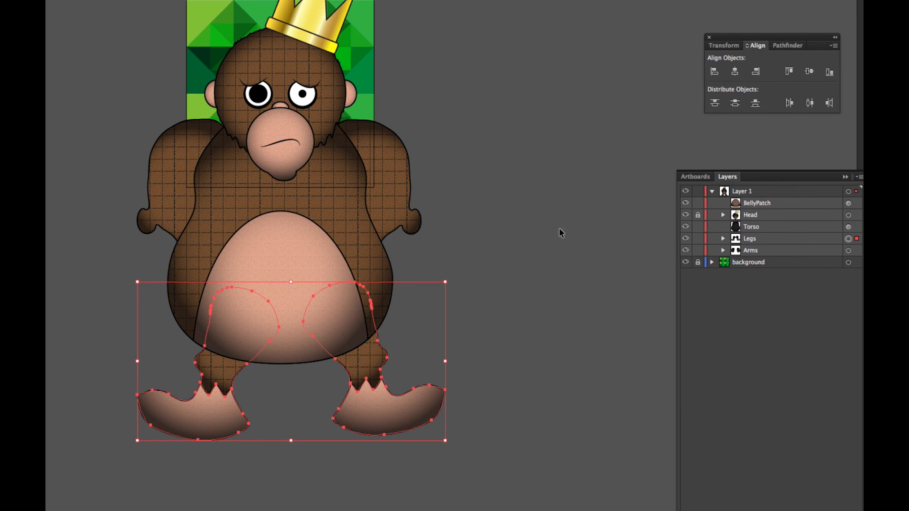
pyautogui.click(484, 219)
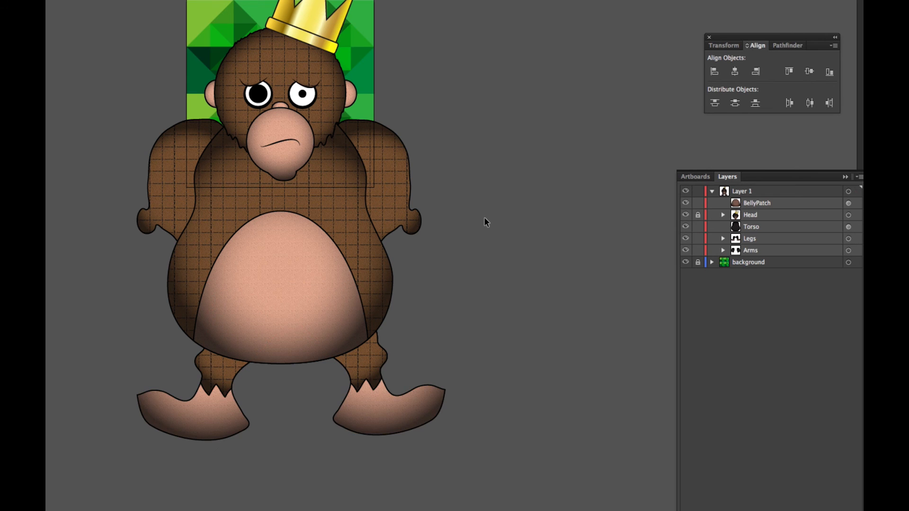